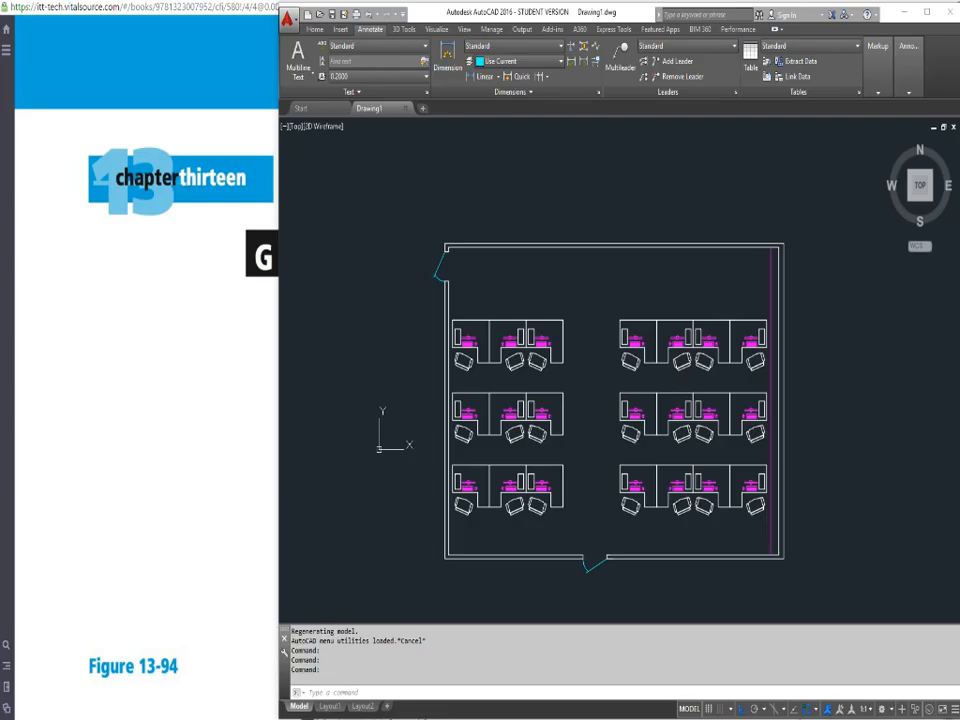
pyautogui.hotkey('alt', 'Tab')
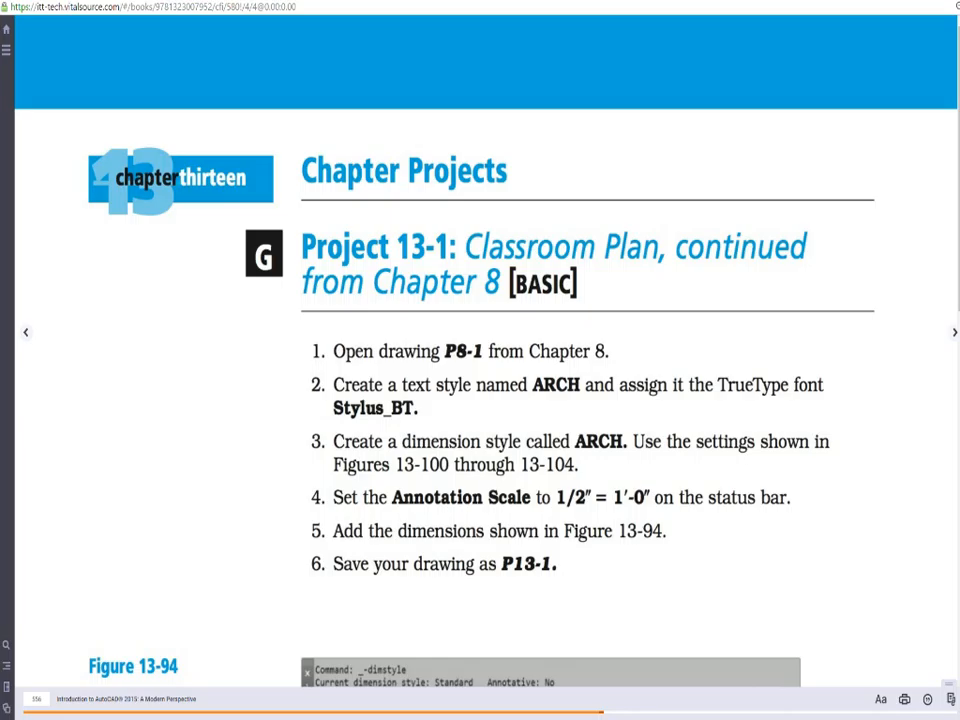
pyautogui.hotkey('alt', 'Tab')
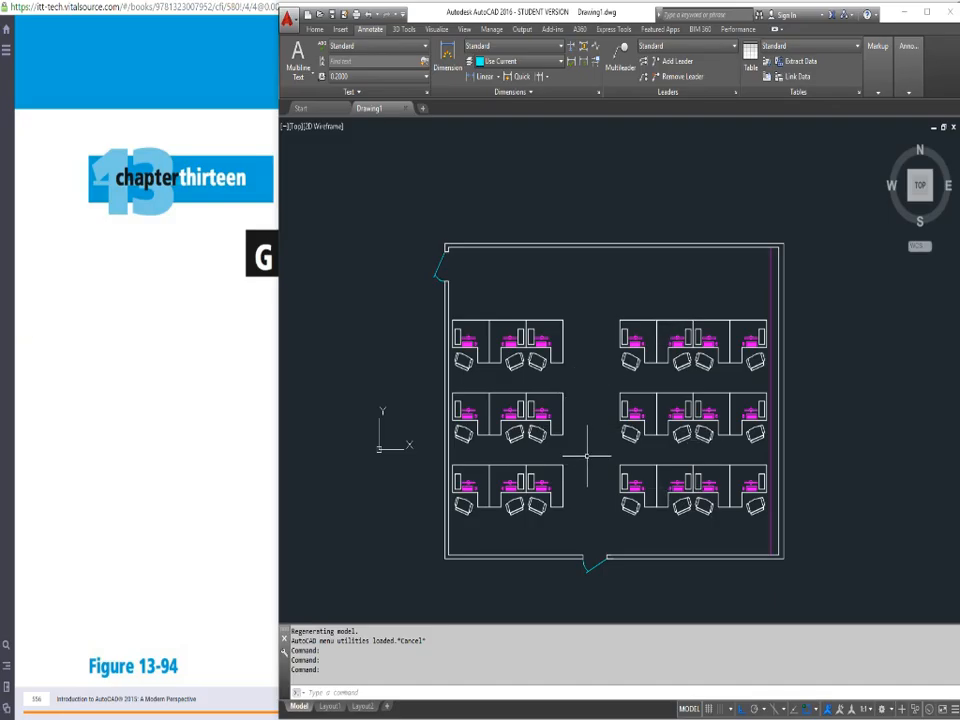
pyautogui.write('PROPERTIES')
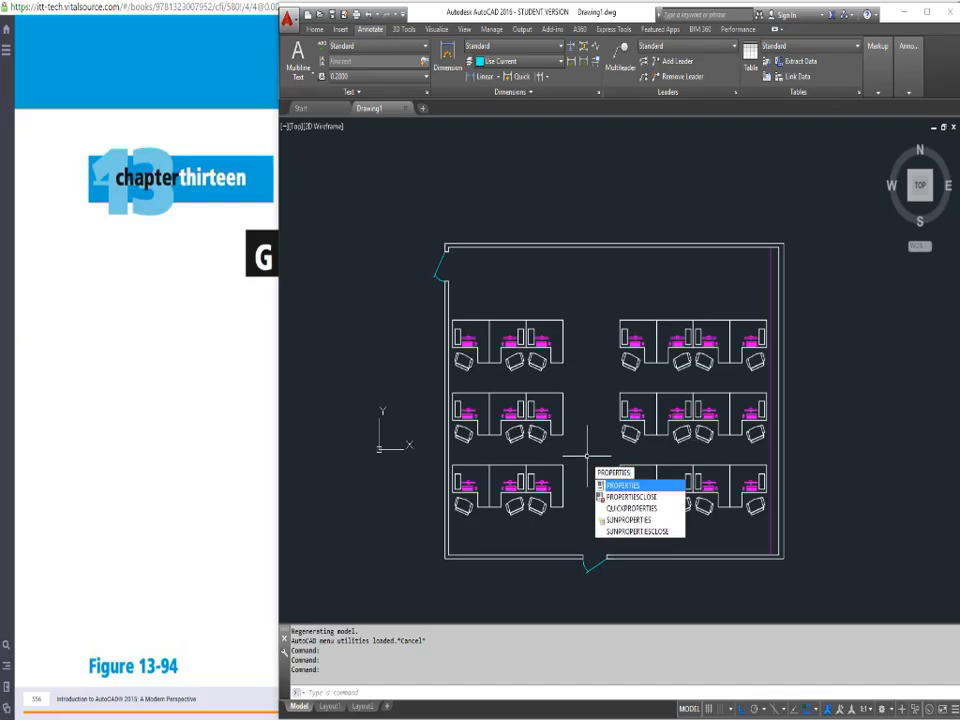
pyautogui.press('Return')
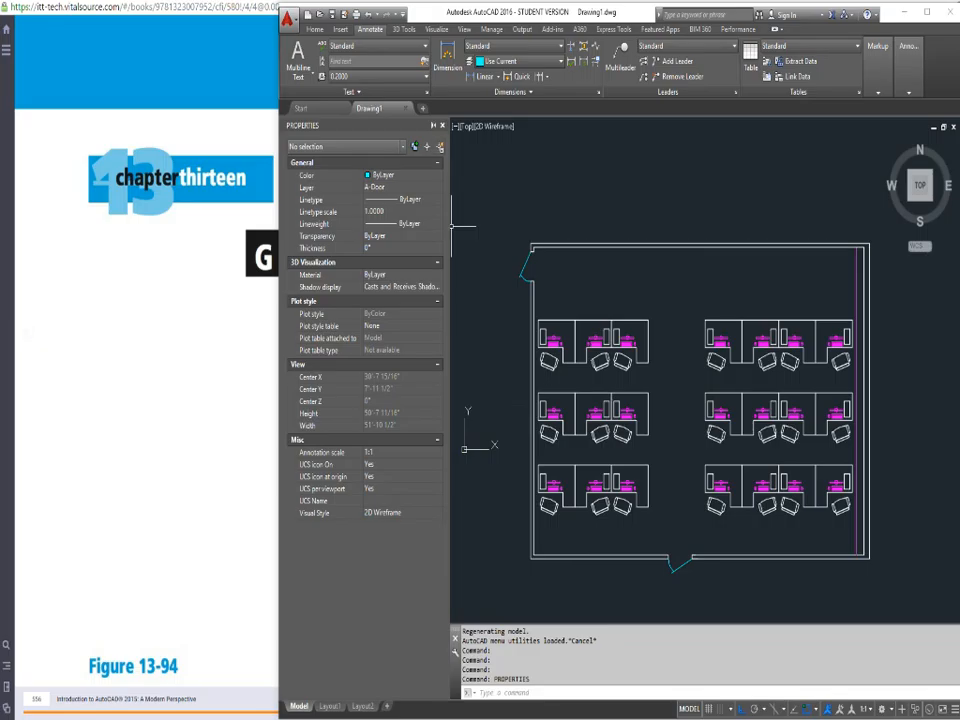
pyautogui.click(442, 125)
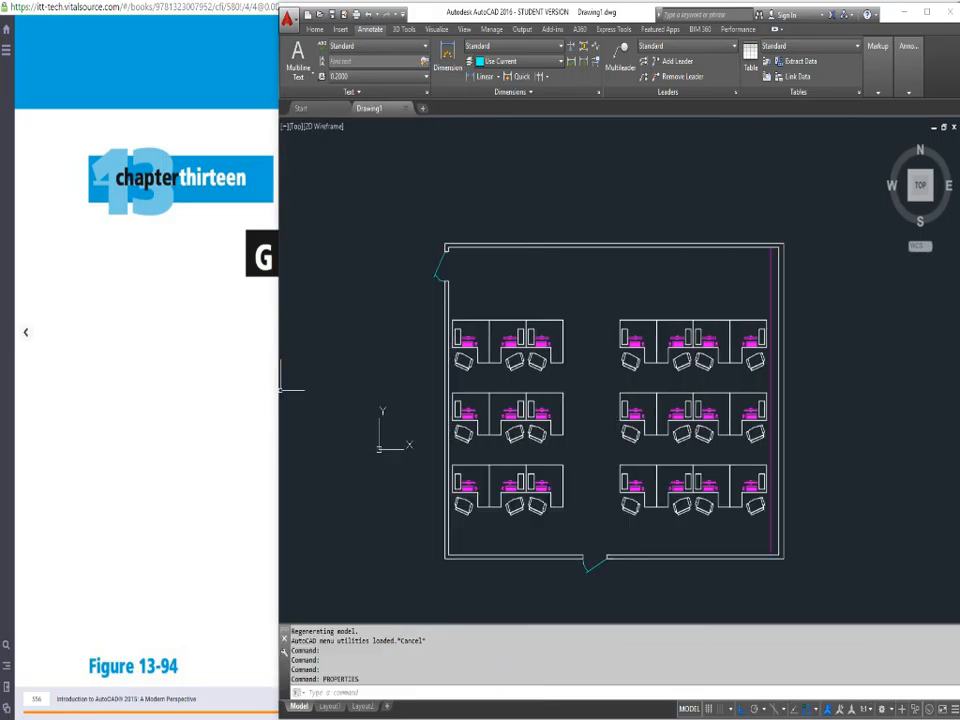
# Narrow the drawing window so that the textbook's project instructions can be read beside the classroom plan
pyautogui.moveTo(281, 388); pyautogui.dragTo(504, 392)
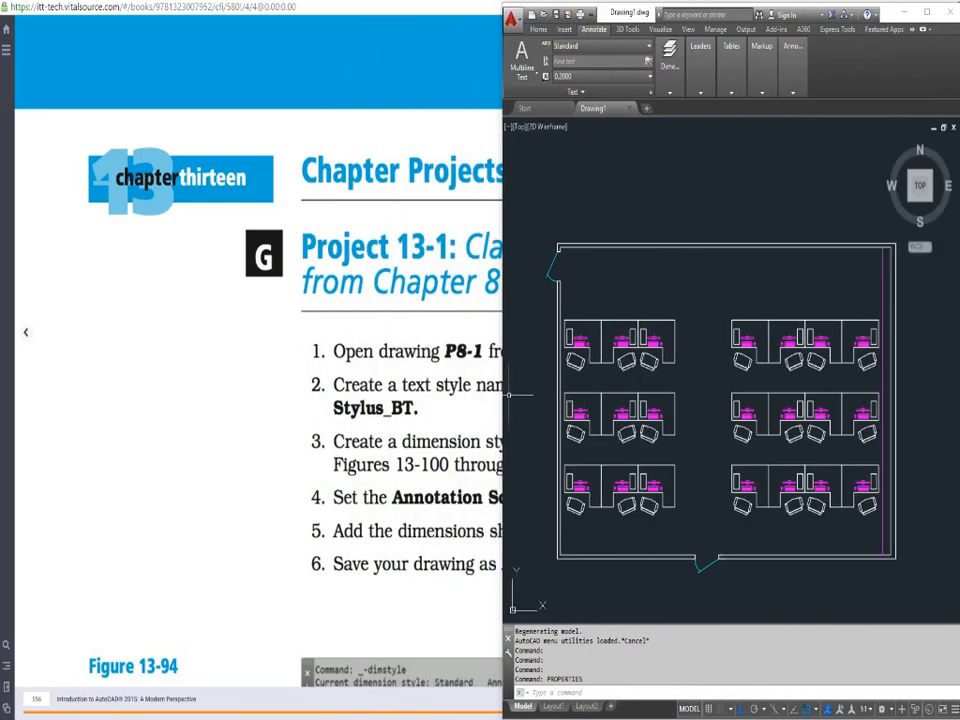
pyautogui.click(496, 394)
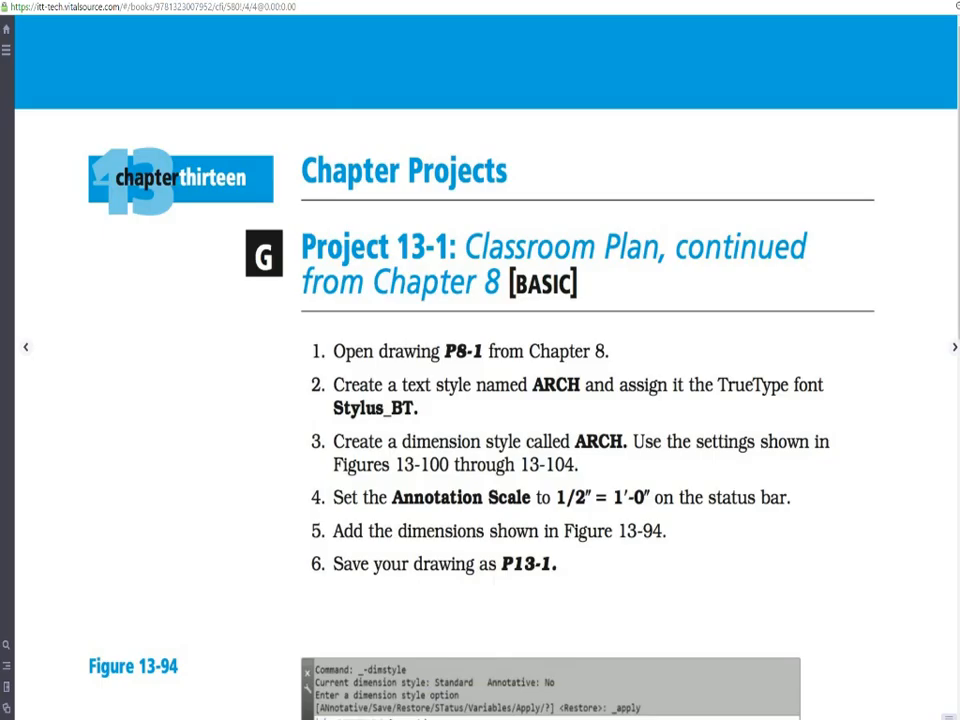
pyautogui.click(438, 391)
pyautogui.hotkey('alt', 'Tab')
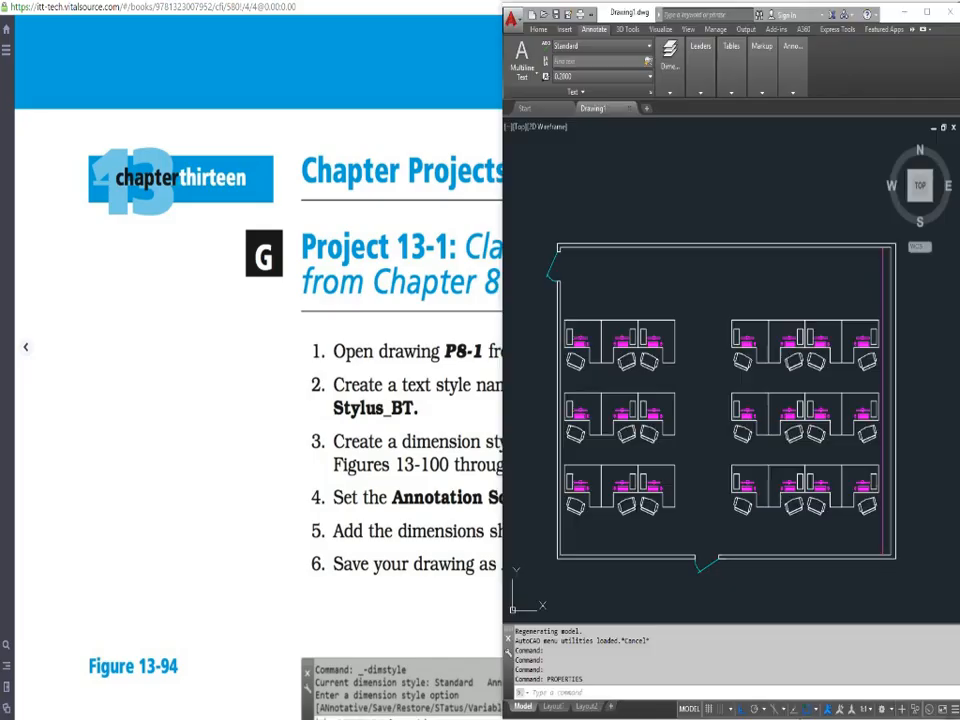
# Create a new text style named ARCH
pyautogui.write('sty')
pyautogui.press('Return')
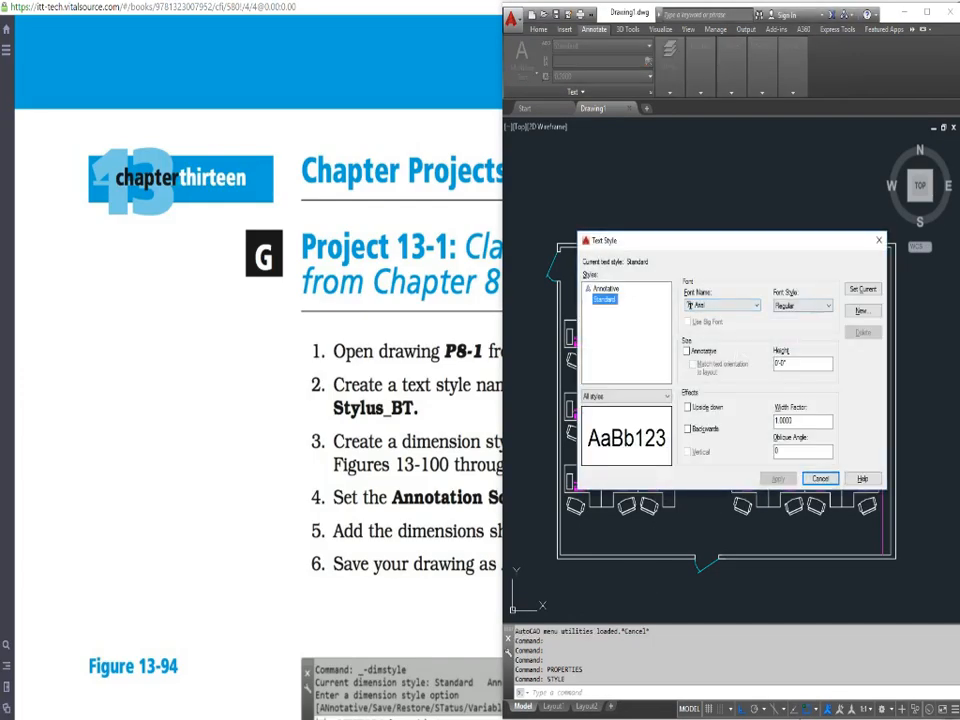
pyautogui.click(862, 311)
pyautogui.write('ARCH')
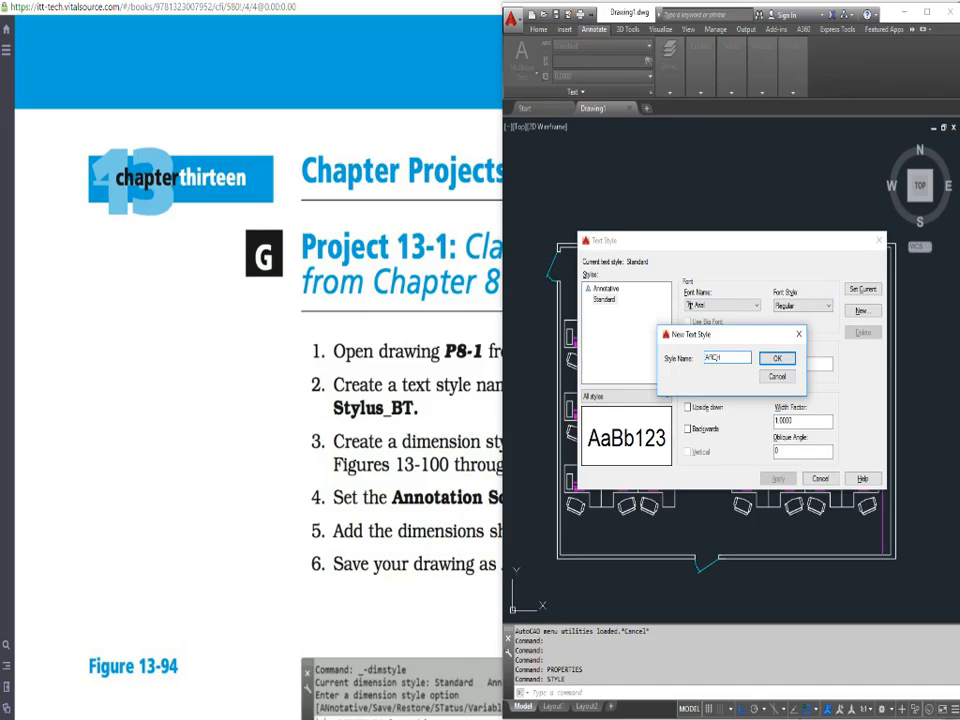
pyautogui.click(777, 358)
# Check the required font in the textbook and assign Stylus BT to the ARCH text style
pyautogui.click(430, 372)
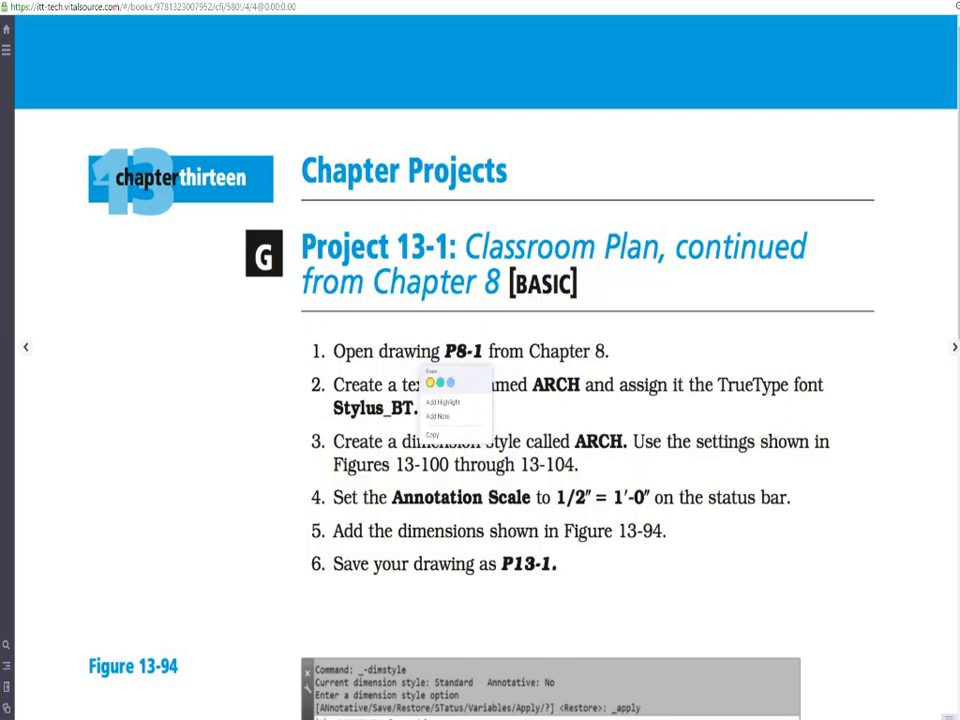
pyautogui.click(377, 407)
pyautogui.click(341, 304)
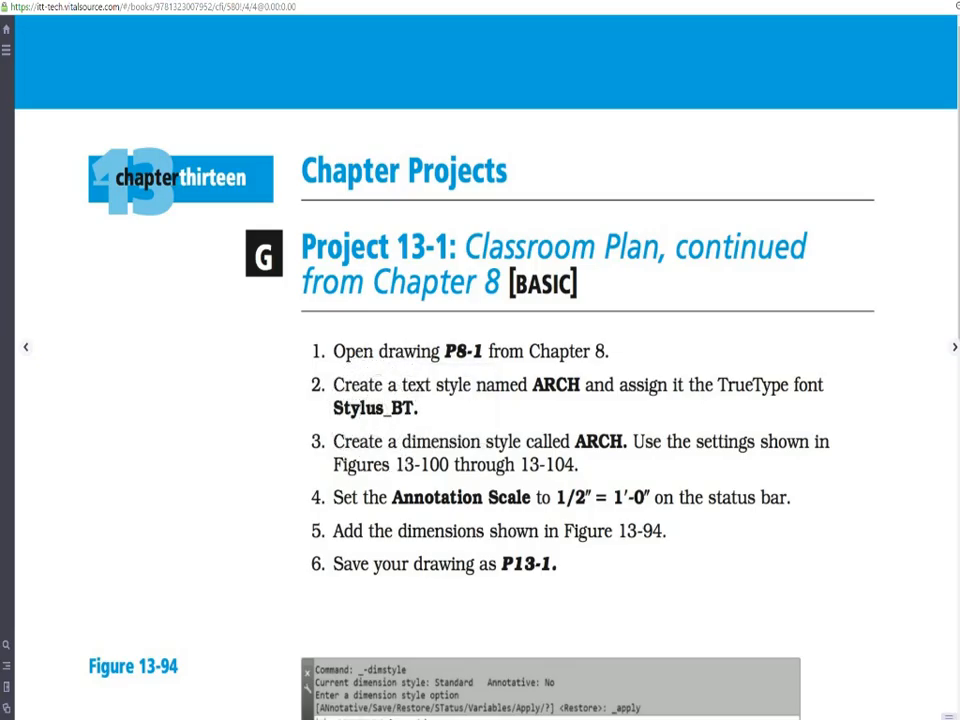
pyautogui.hotkey('alt', 'Tab')
pyautogui.click(601, 299)
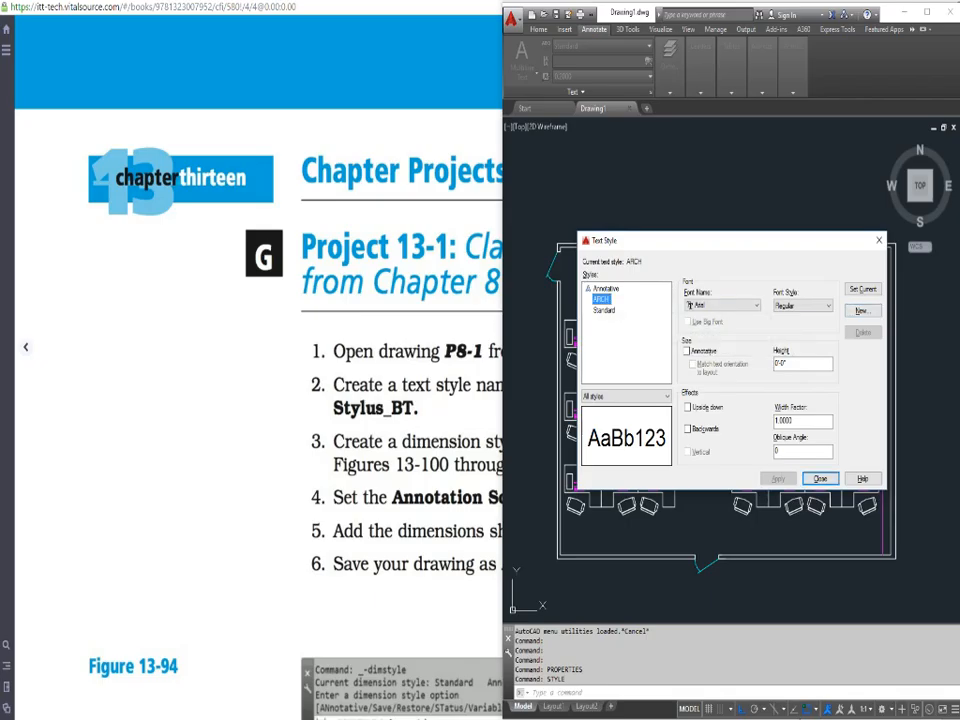
pyautogui.click(722, 305)
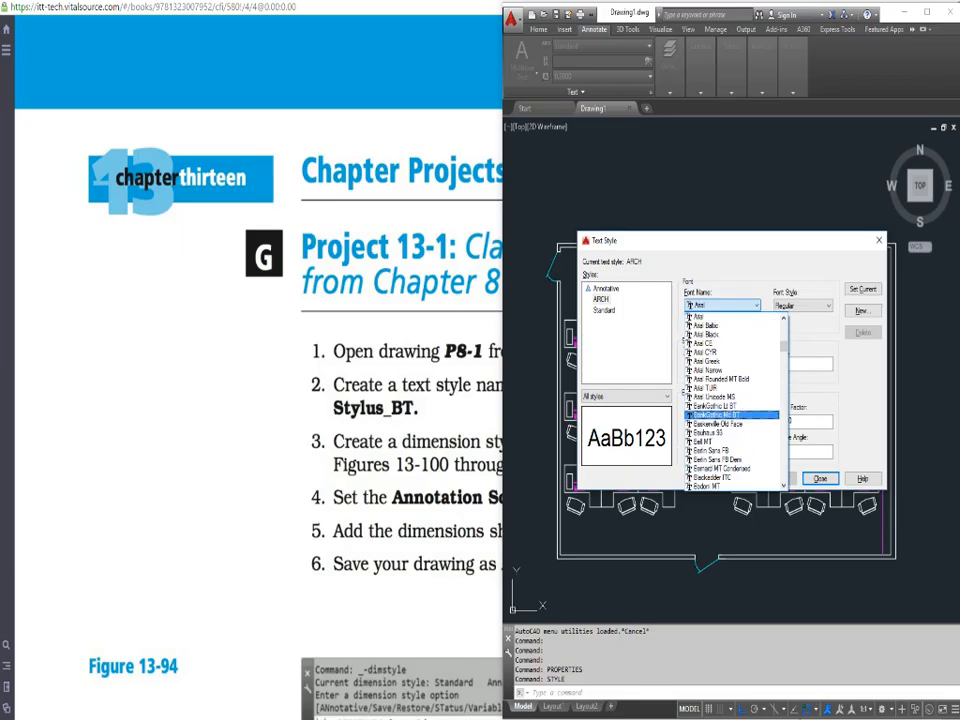
pyautogui.write('sty')
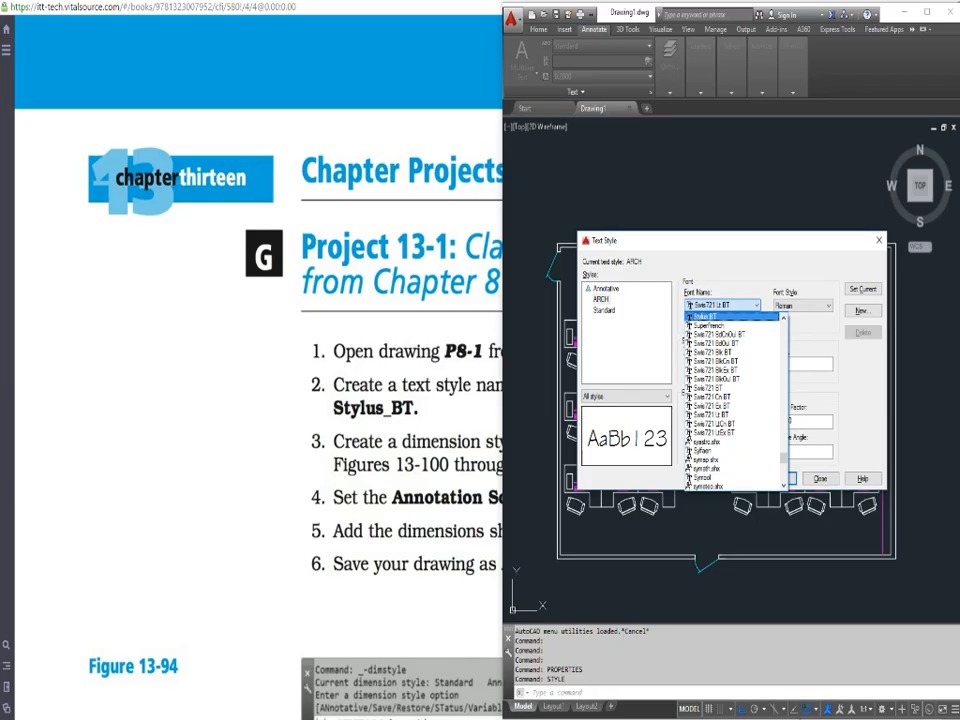
pyautogui.press('Return')
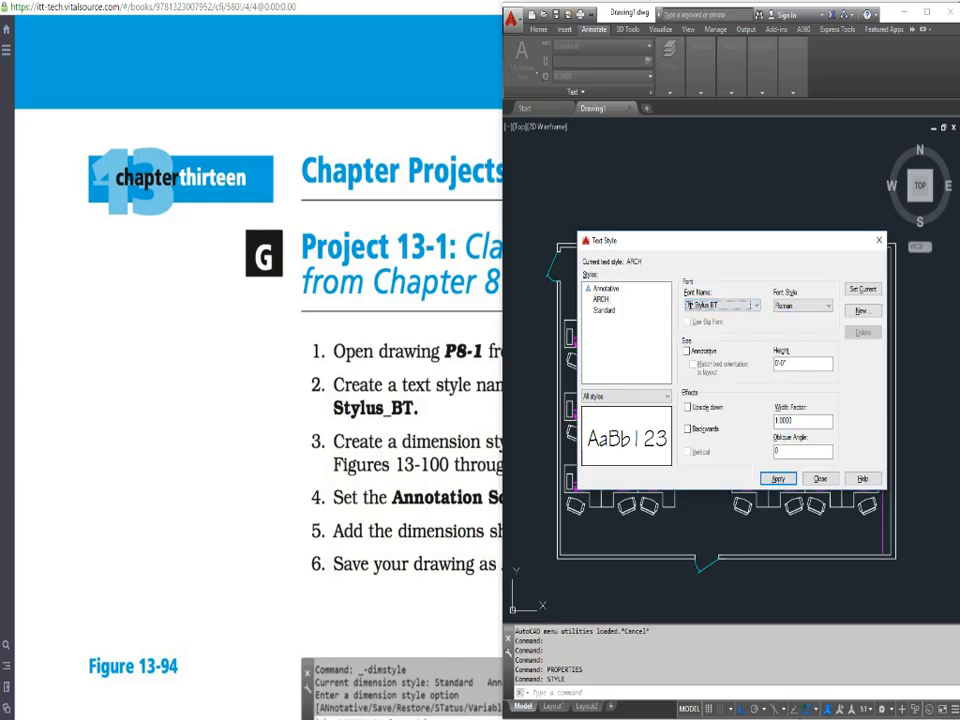
pyautogui.hotkey('alt', 'Tab')
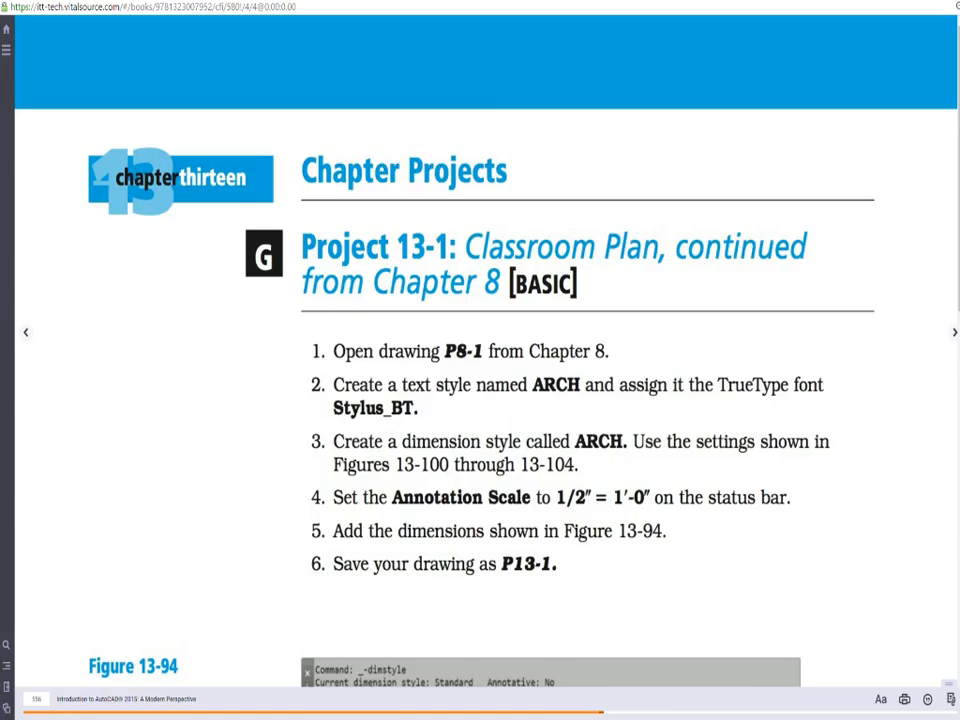
pyautogui.hotkey('alt', 'Tab')
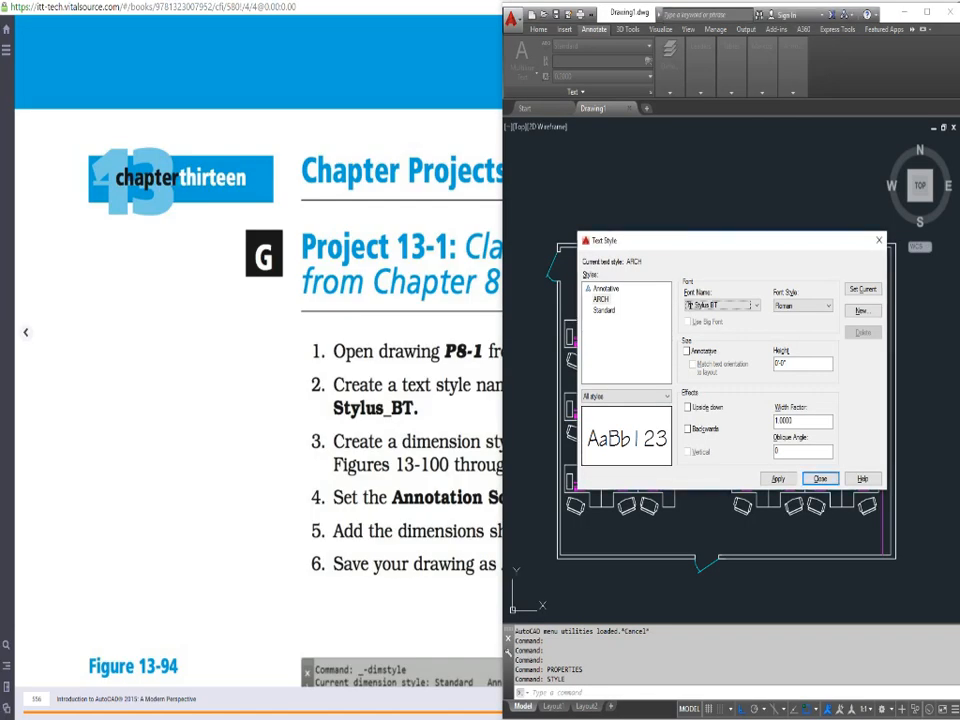
pyautogui.click(820, 478)
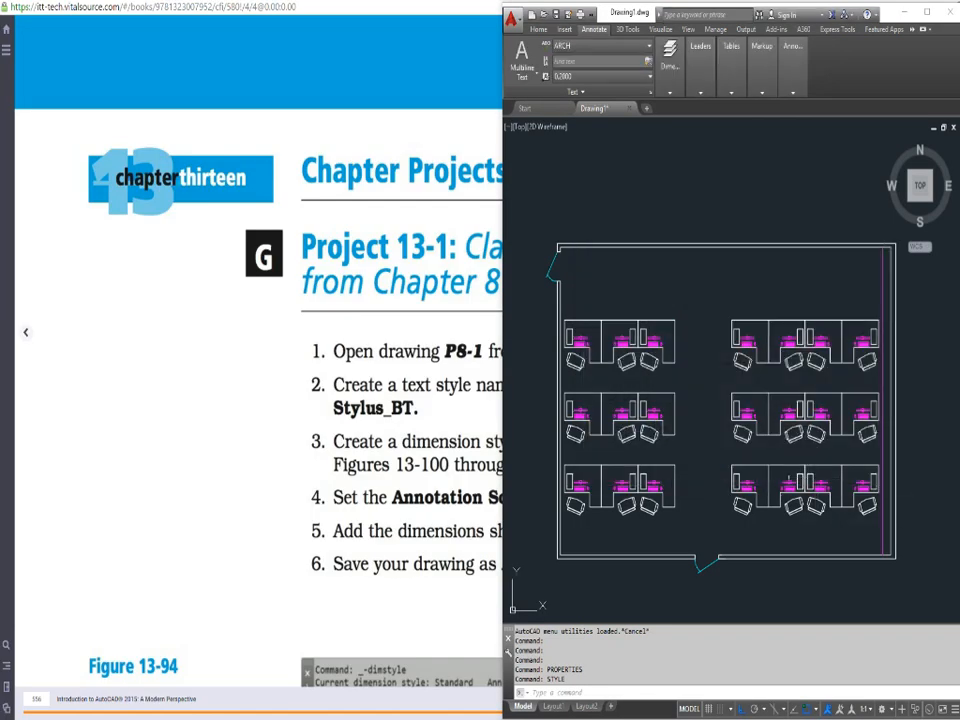
pyautogui.hotkey('alt', 'Tab')
pyautogui.scroll(-1, 480, 400)
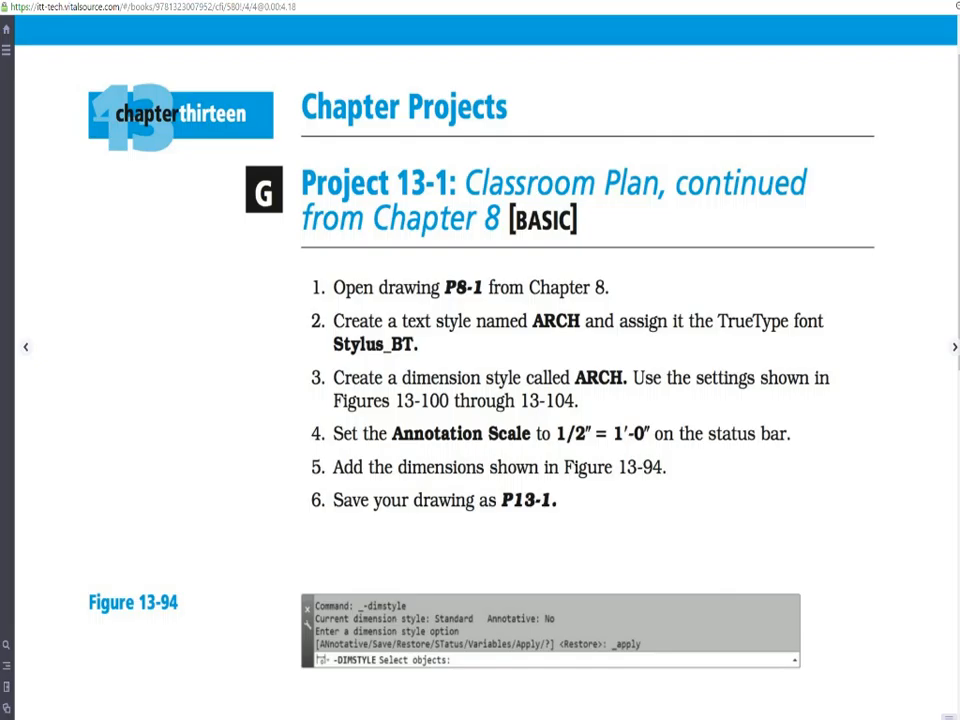
pyautogui.hotkey('alt', 'Tab')
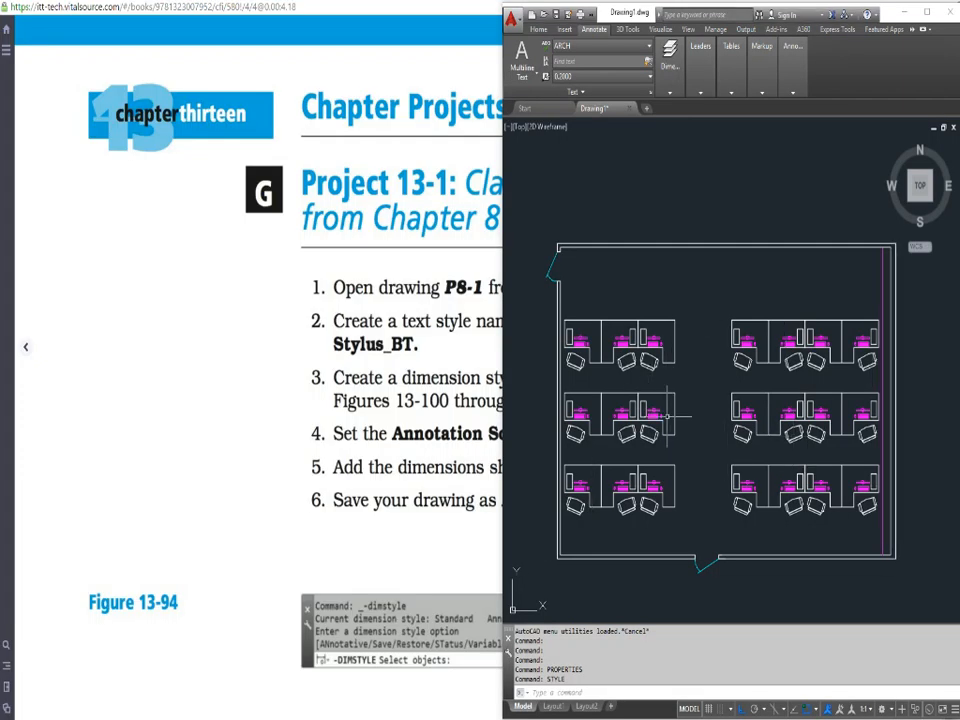
pyautogui.write('dimstyle')
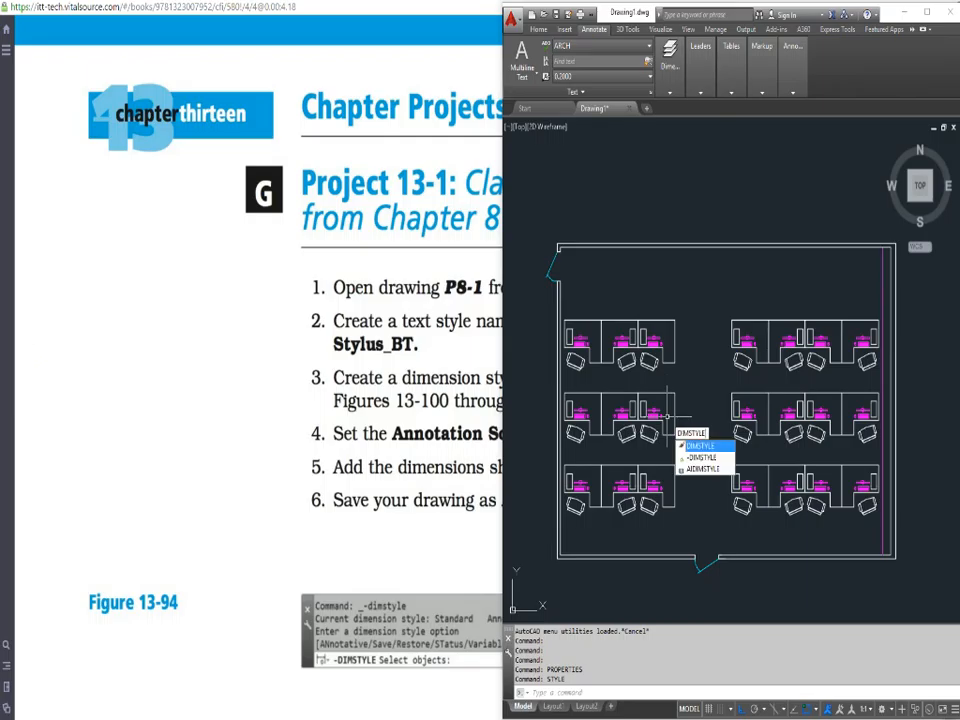
pyautogui.press('Return')
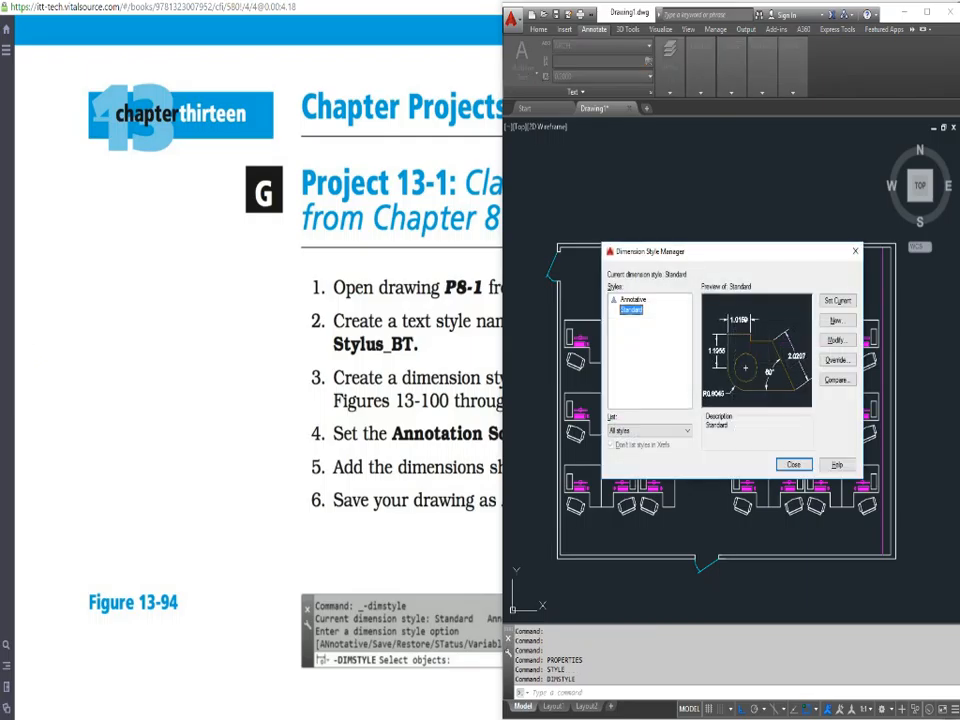
pyautogui.click(795, 464)
# Create a new annotative dimension style named Arch, based on the Annotative style and used for all dimensions
pyautogui.write('ddim')
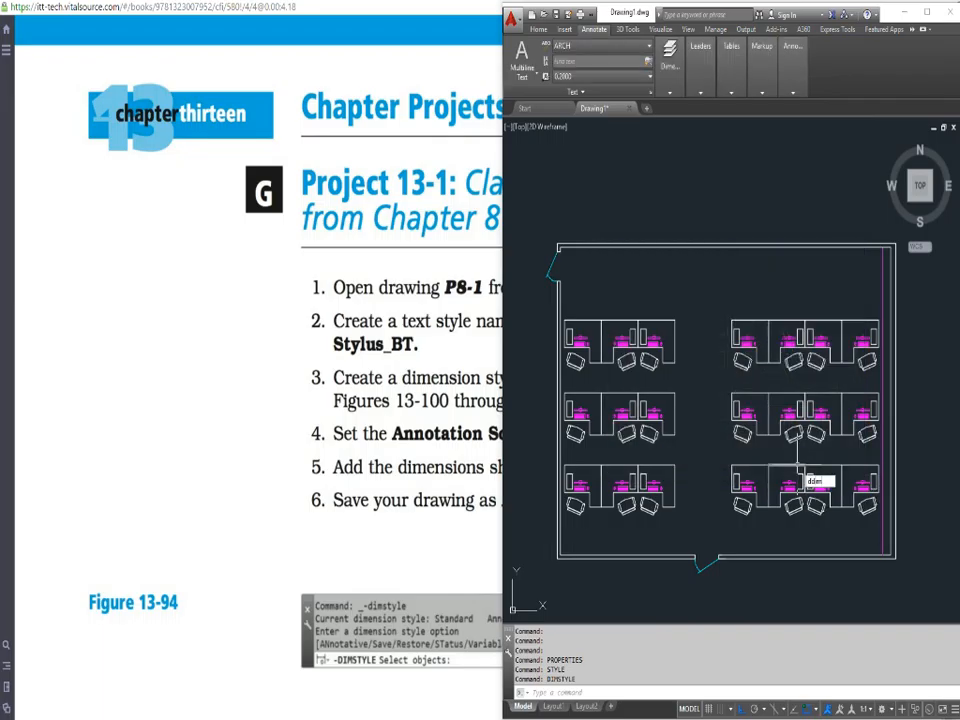
pyautogui.press('Return')
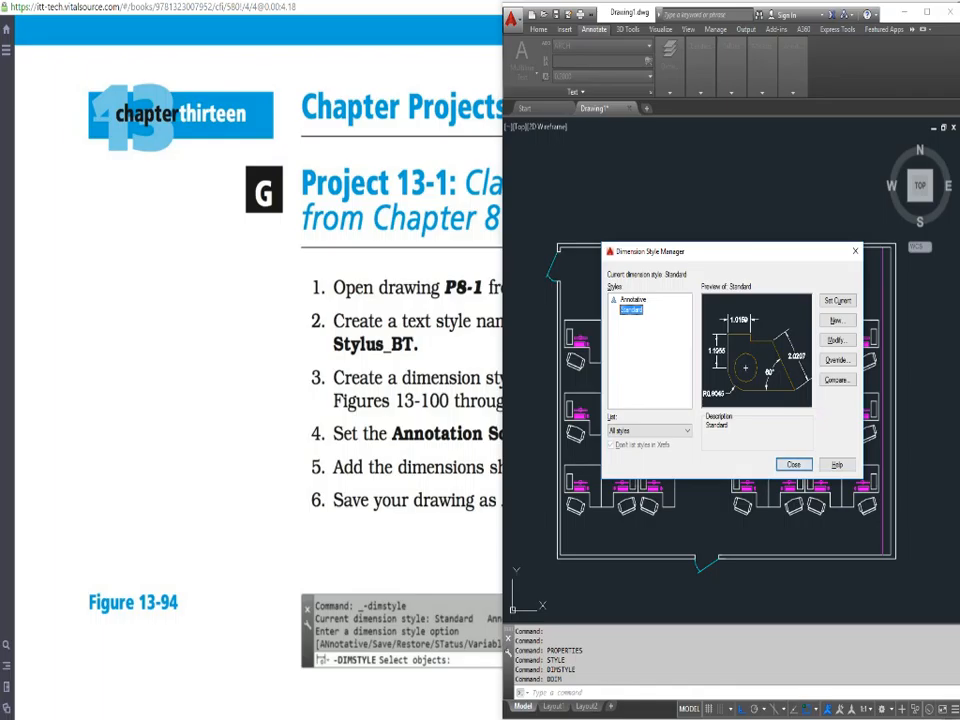
pyautogui.click(836, 320)
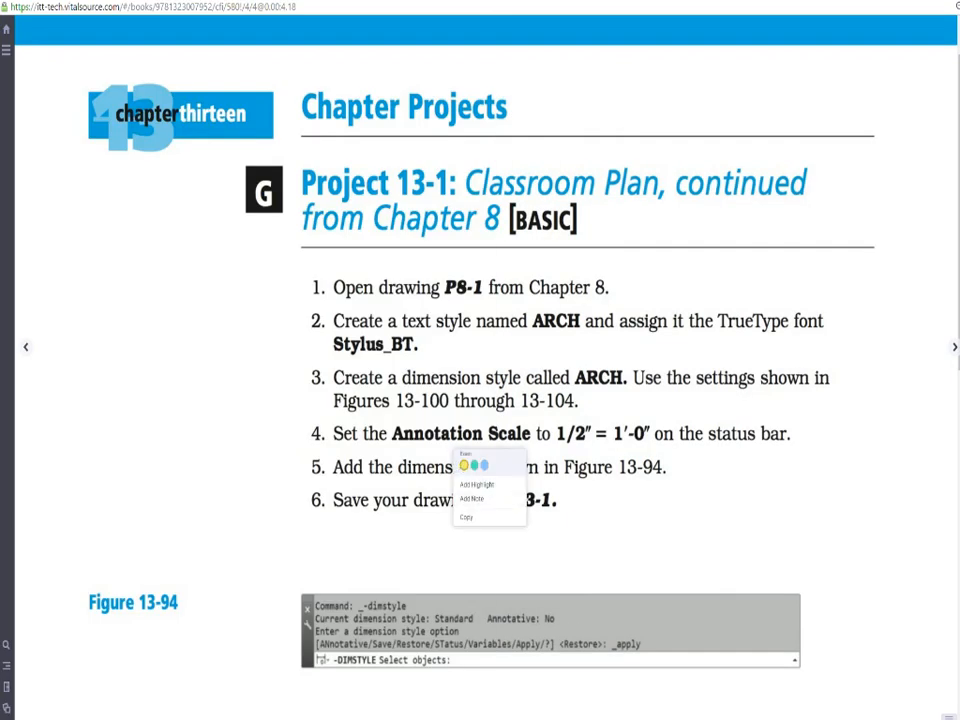
pyautogui.click(383, 718)
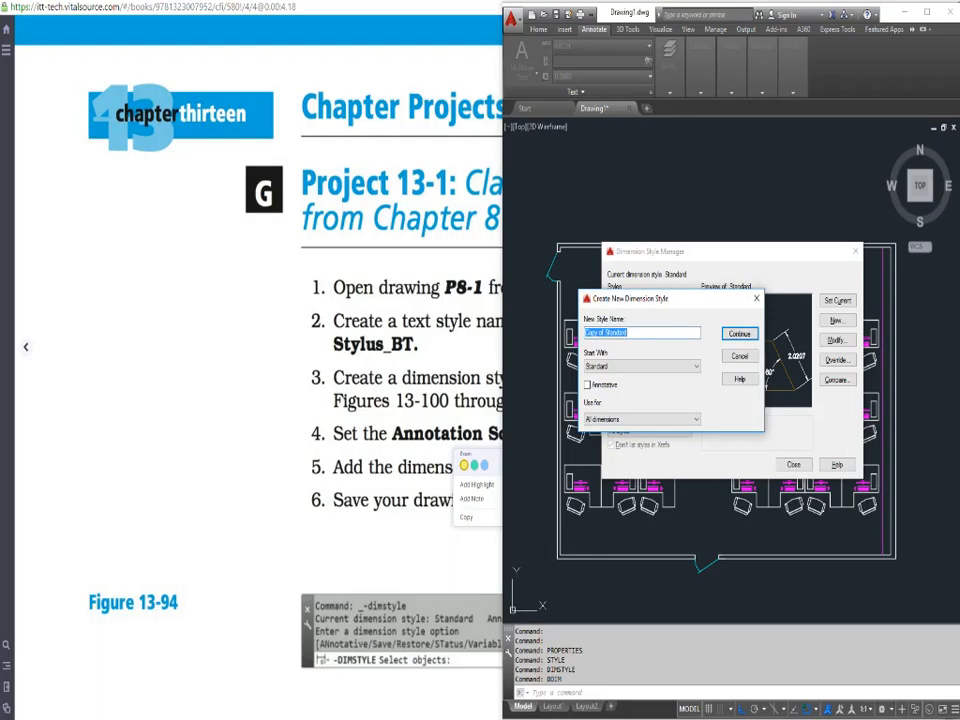
pyautogui.write('Arch')
pyautogui.click(668, 367)
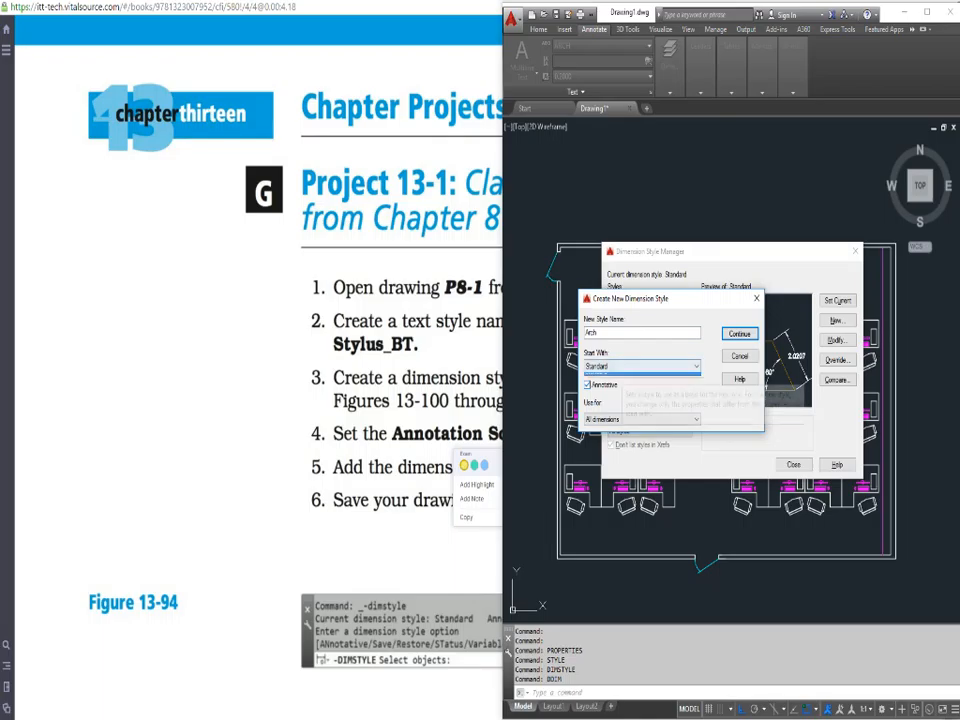
pyautogui.click(646, 377)
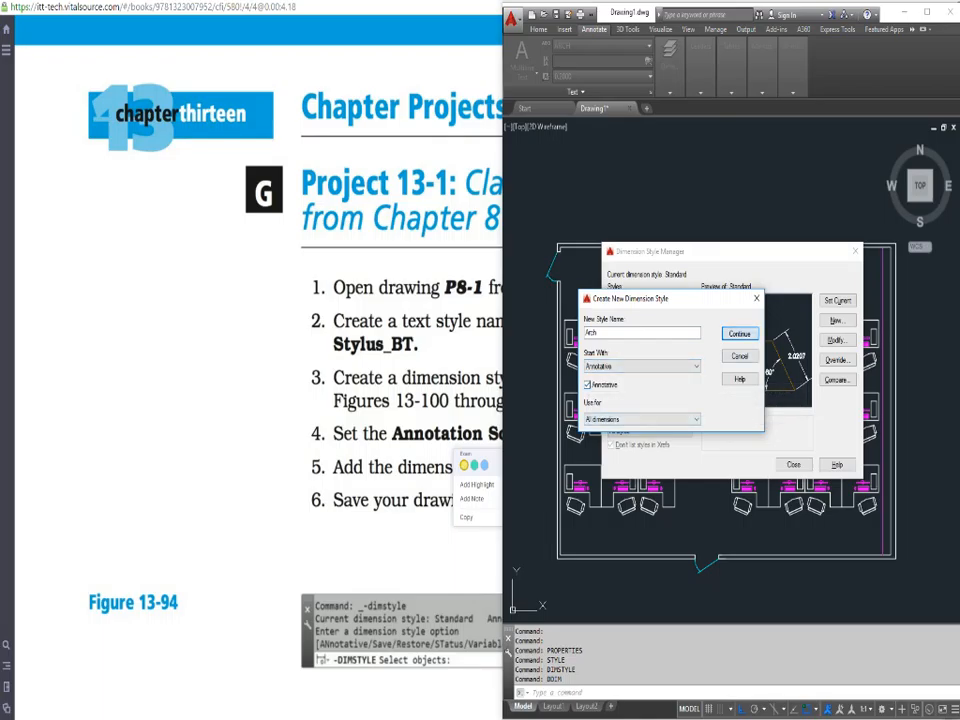
pyautogui.press('Return')
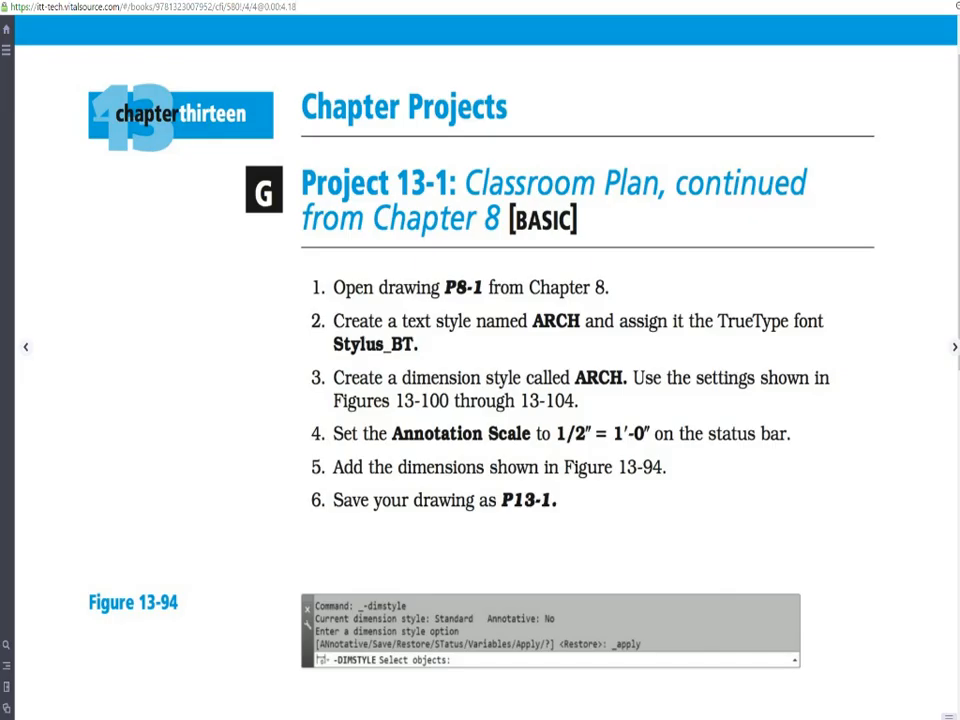
# Look through the following textbook pages for the ARCH dimension style settings in Figures 13-100 through 13-105
pyautogui.press('Right')
pyautogui.scroll(-6, 480, 360)
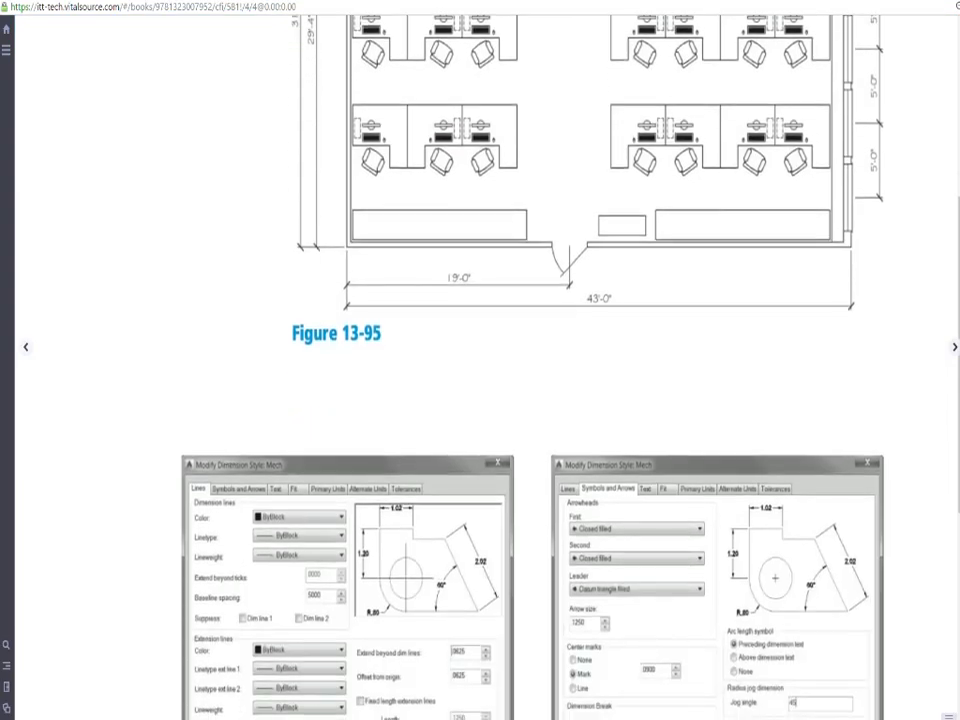
pyautogui.scroll(-3, 480, 360)
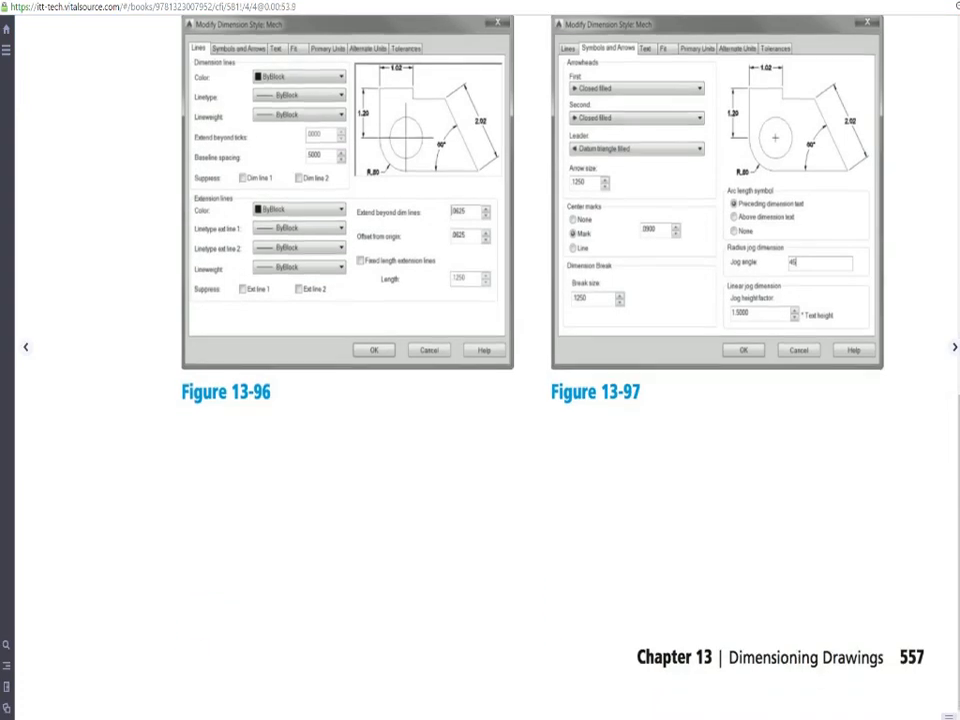
pyautogui.press('Right')
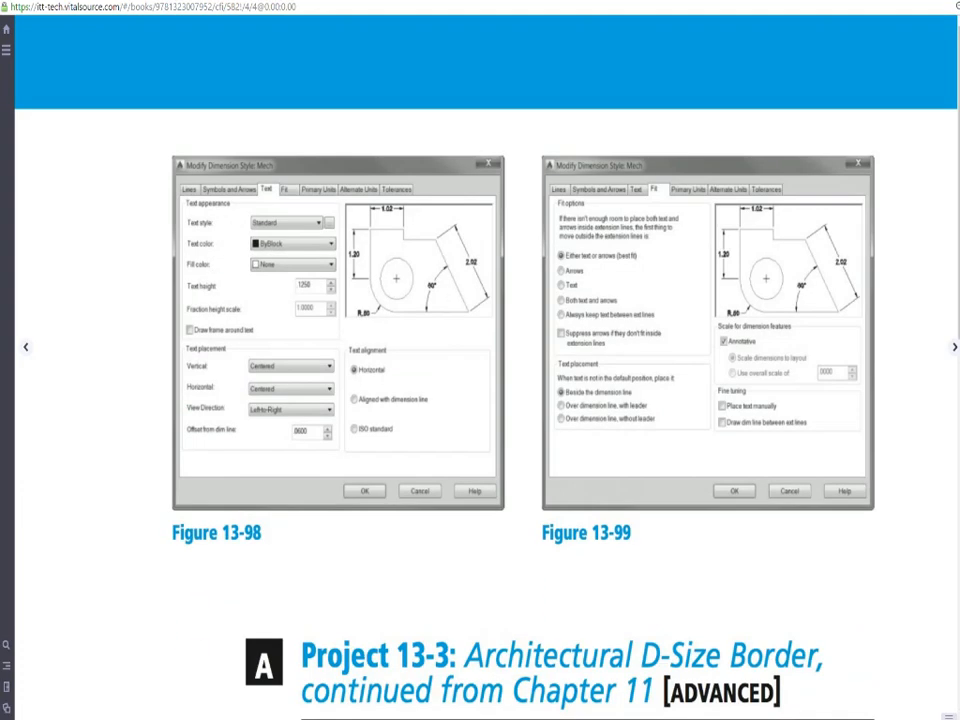
pyautogui.scroll(-10, 480, 360)
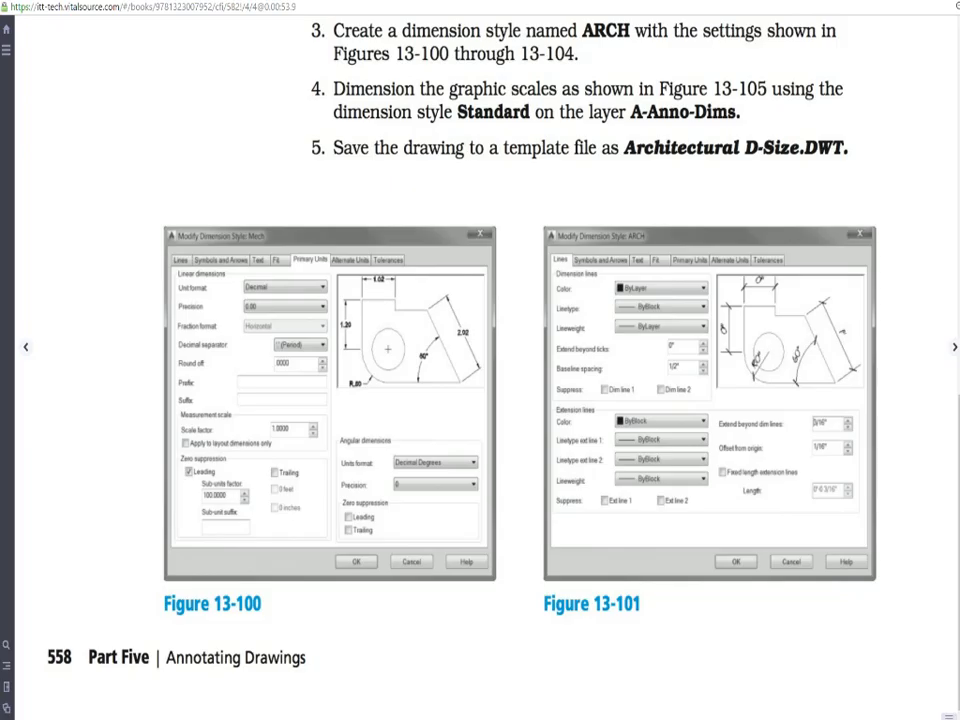
pyautogui.press('Right')
pyautogui.scroll(-5, 480, 360)
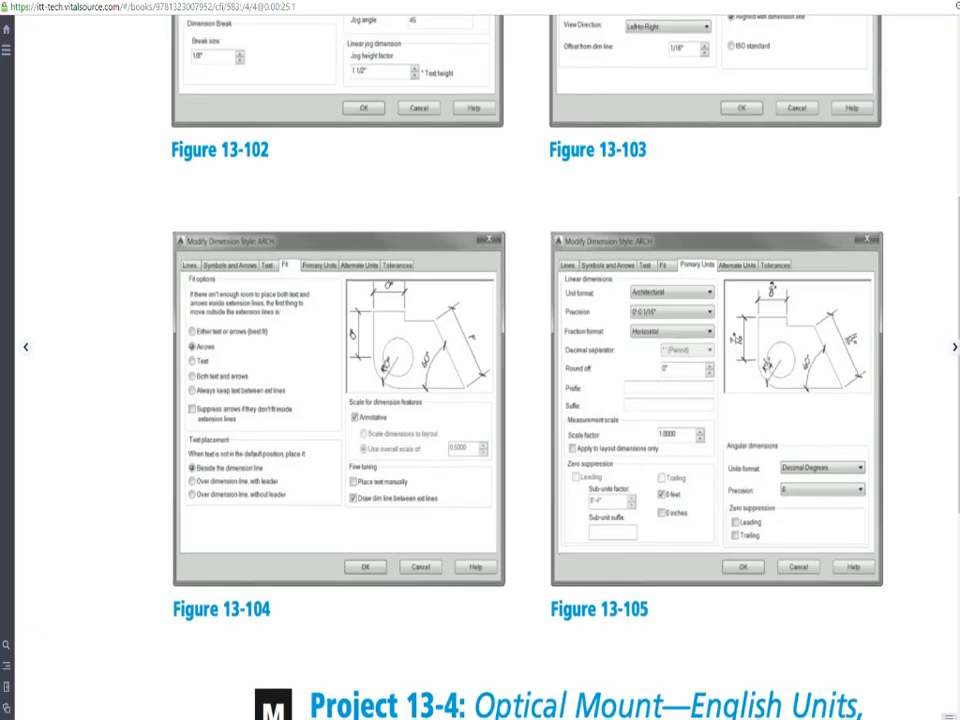
# Switch to AutoCAD, cancel the unfinished Arch dimension style and move the program window aside to uncover Figure 13-105
pyautogui.hotkey('alt', 'Tab')
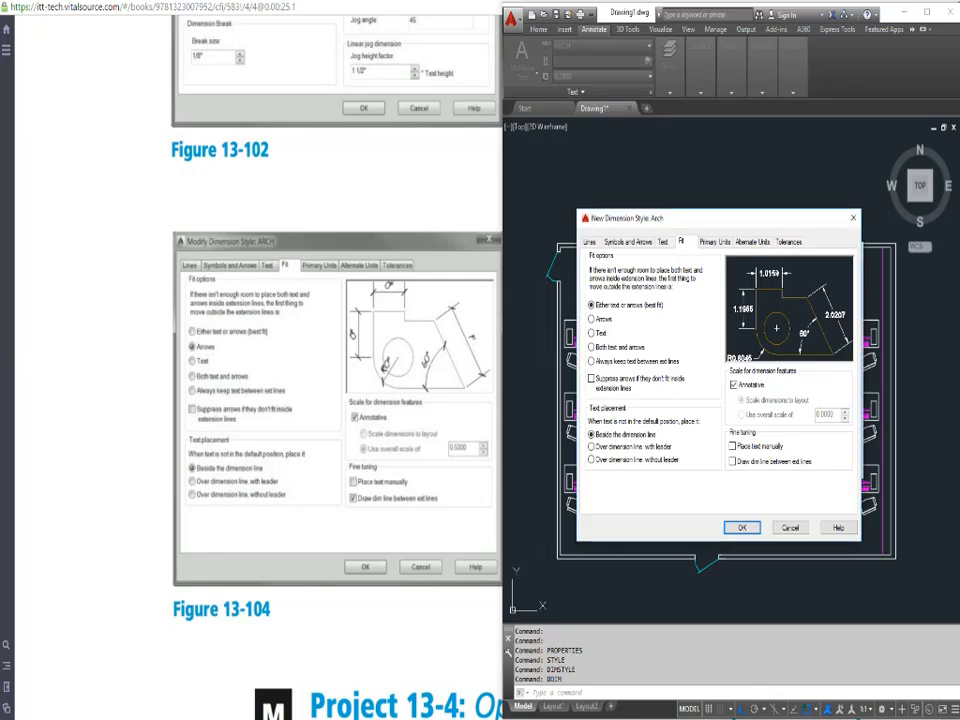
pyautogui.press('Escape')
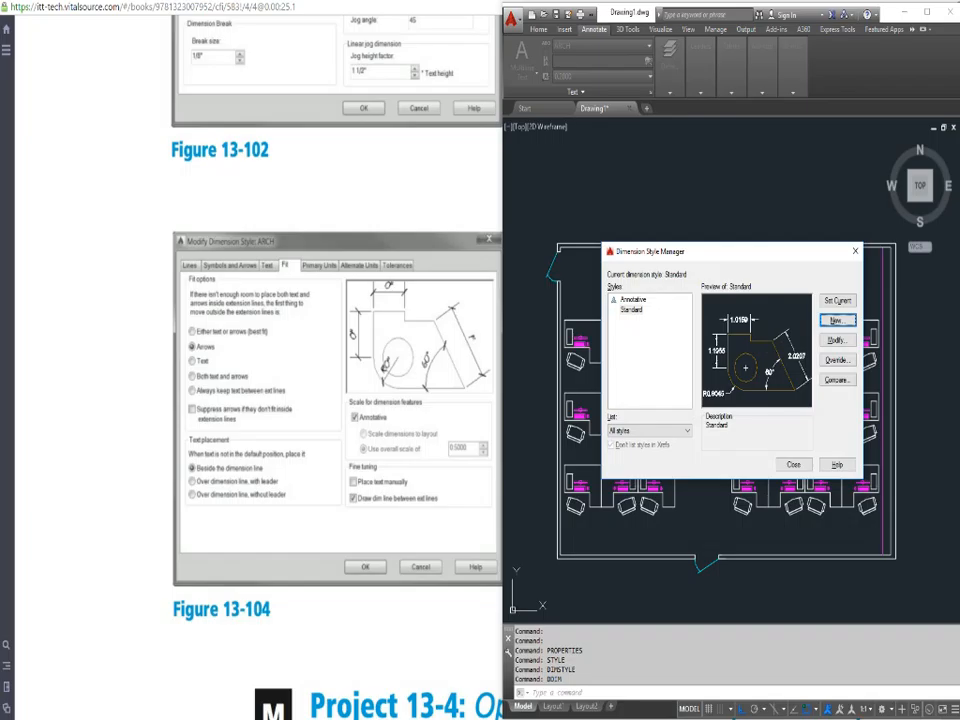
pyautogui.click(793, 464)
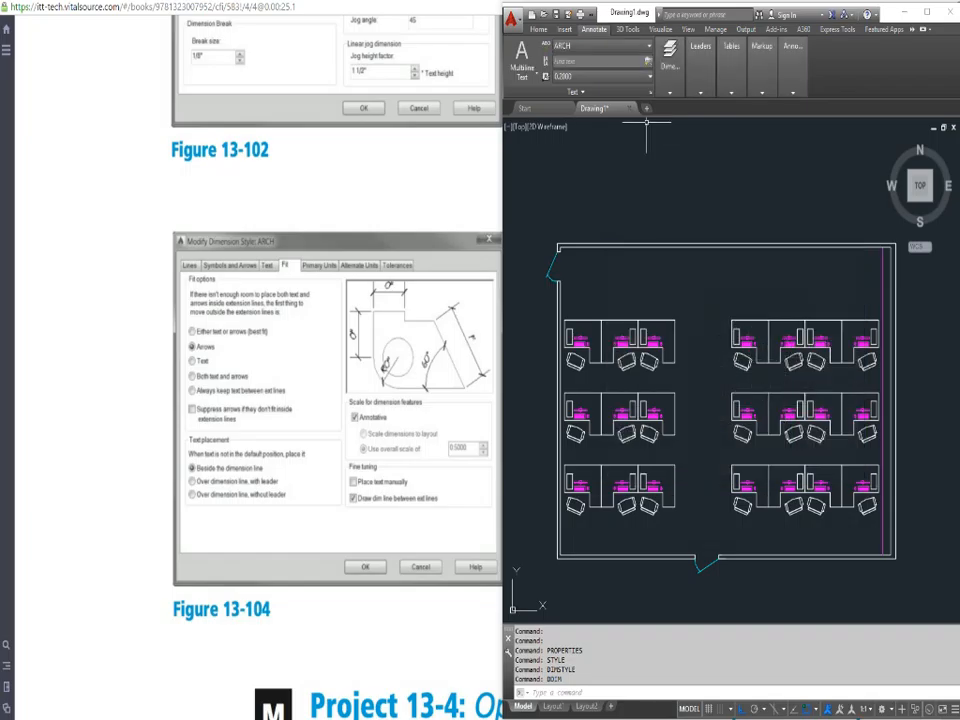
pyautogui.moveTo(640, 12); pyautogui.dragTo(203, 12)
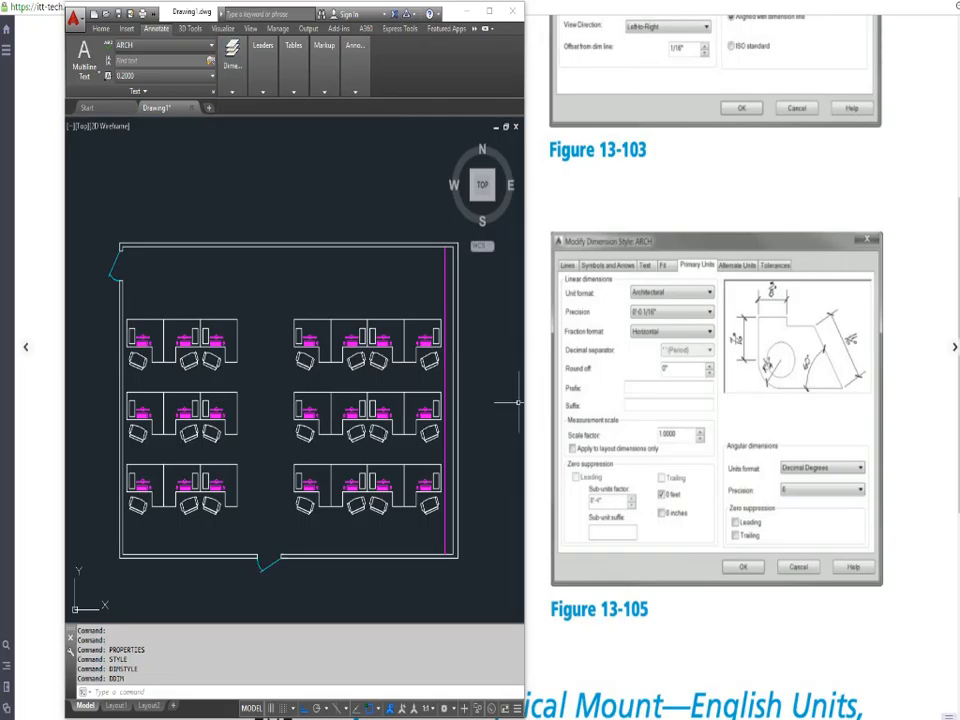
# Create a new annotative dimension style named Arch that starts with the Annotative style, and continue to its settings
pyautogui.write('im')
pyautogui.press('Return')
pyautogui.click(400, 320)
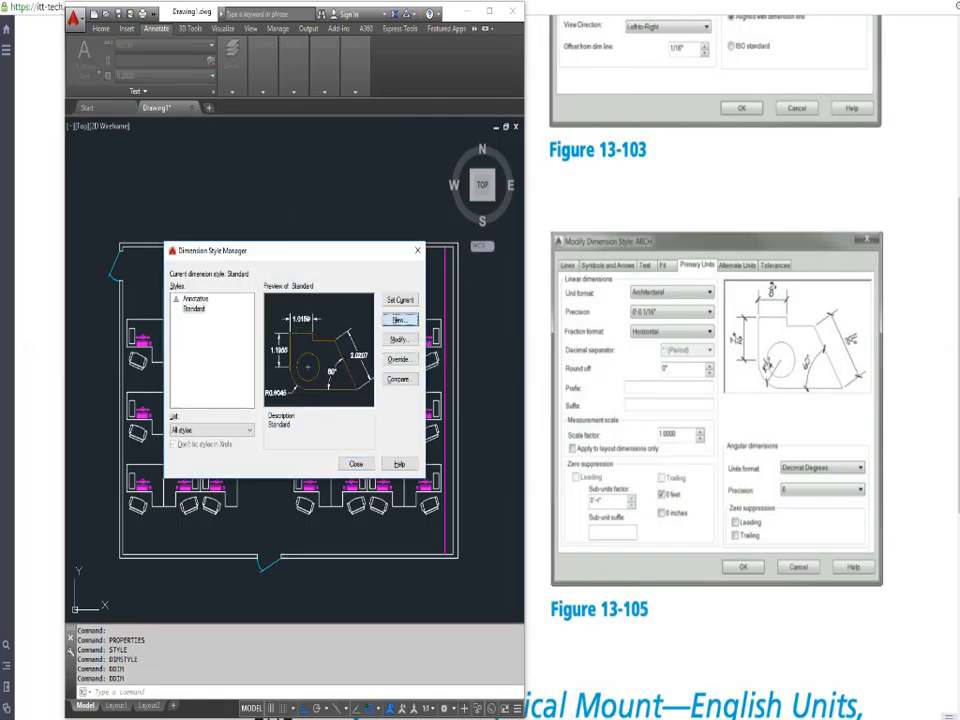
pyautogui.write('Arch')
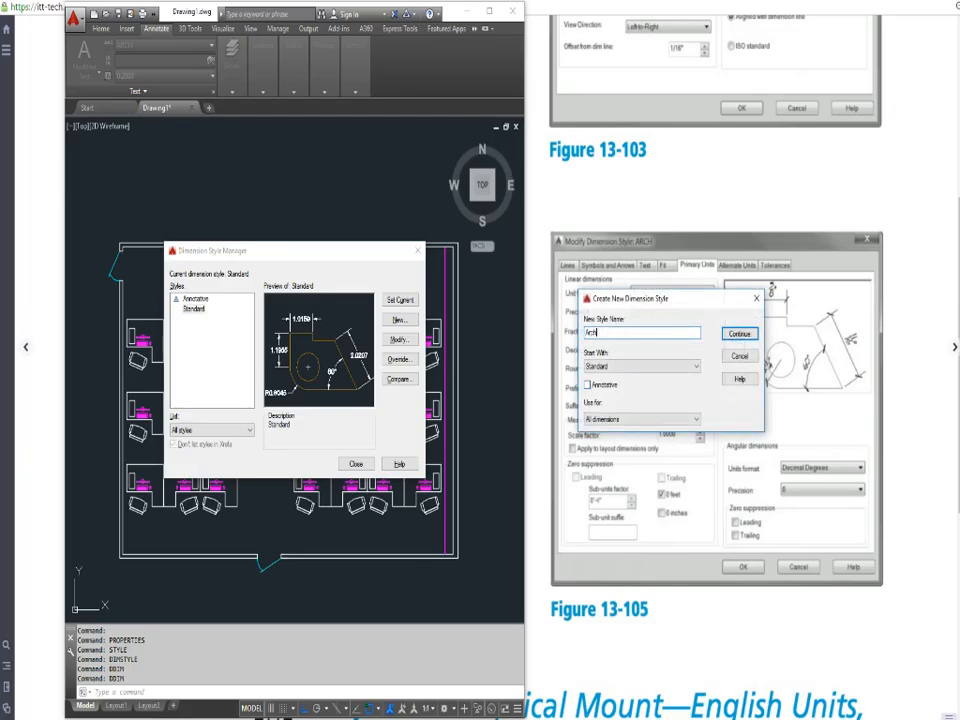
pyautogui.click(588, 385)
pyautogui.click(650, 366)
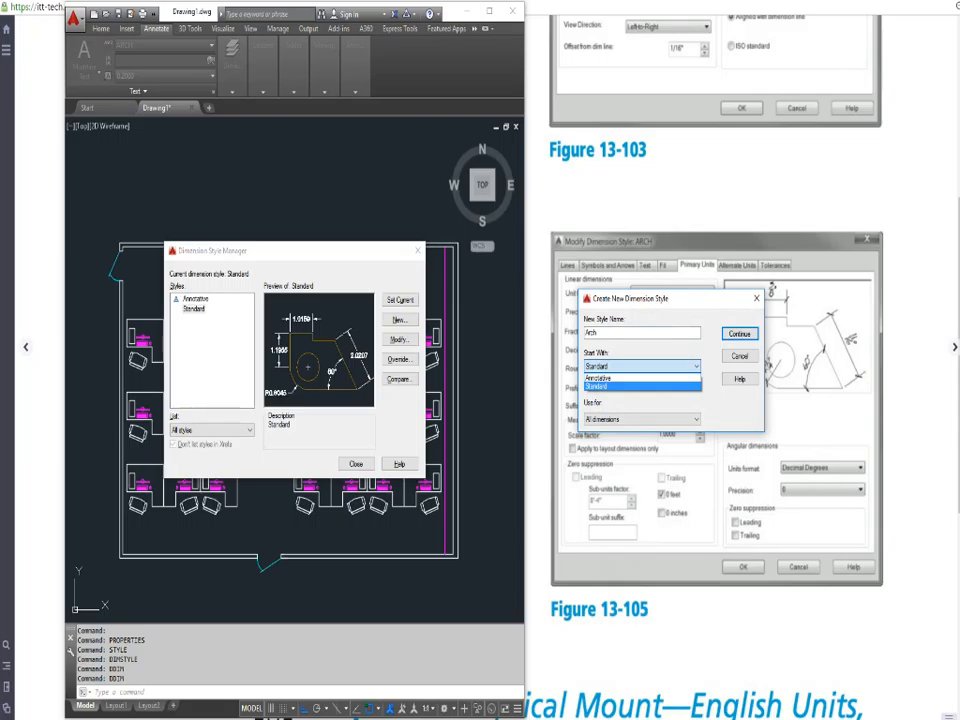
pyautogui.click(600, 378)
pyautogui.click(740, 334)
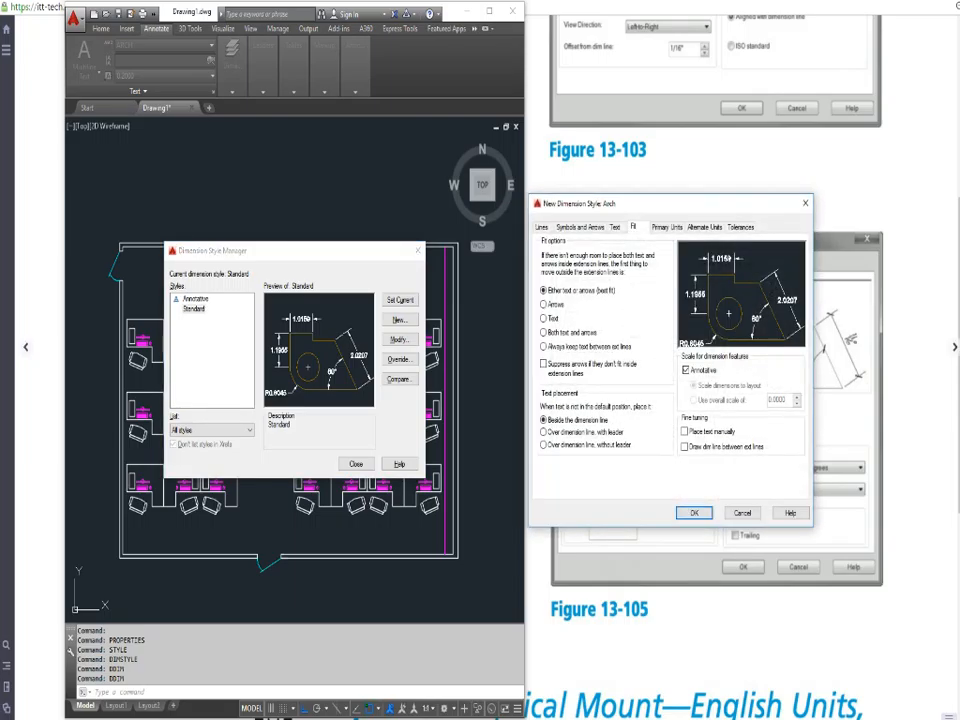
# Set the Arch style's linear unit format to Architectural following Figure 13-105, and save the style
pyautogui.moveTo(600, 203); pyautogui.dragTo(279, 243)
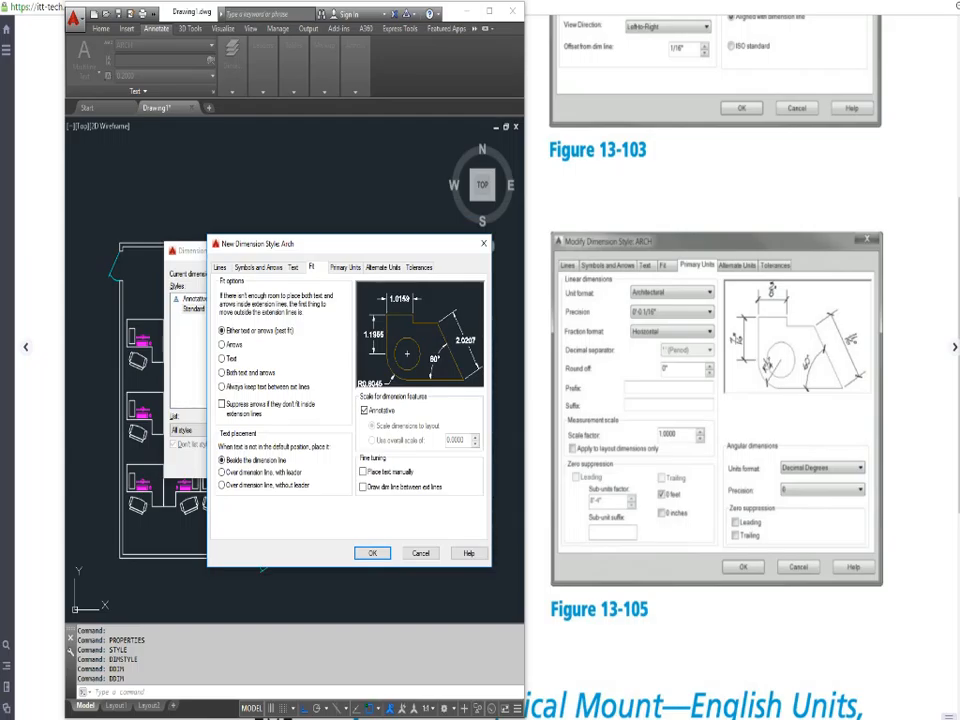
pyautogui.click(345, 267)
pyautogui.press('ctrl')
pyautogui.press('ctrl')
pyautogui.press('ctrl')
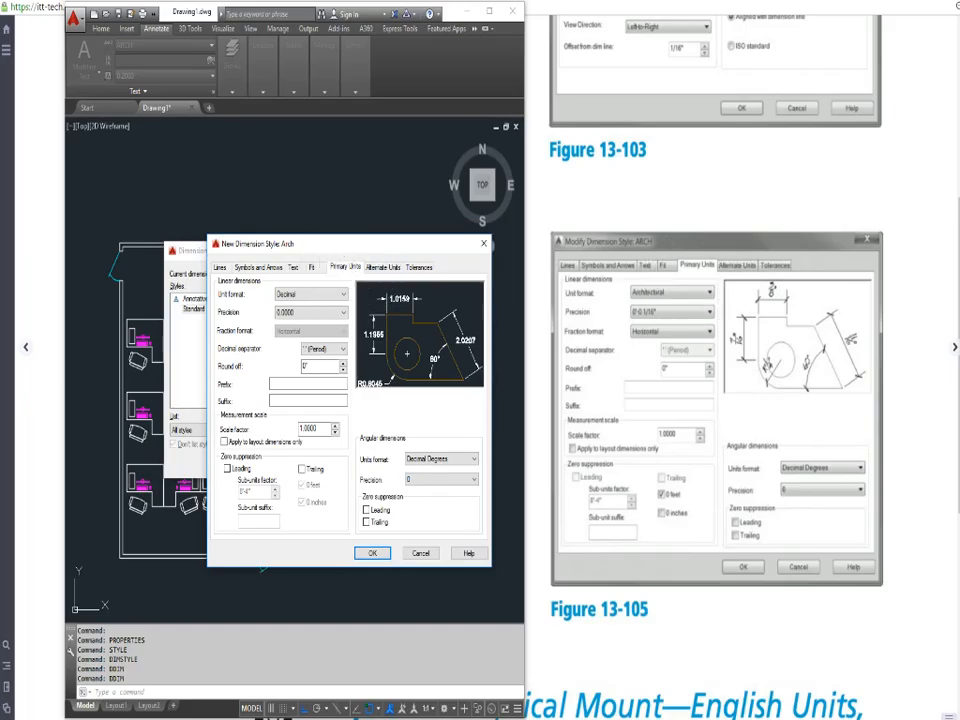
pyautogui.click(310, 294)
pyautogui.click(300, 332)
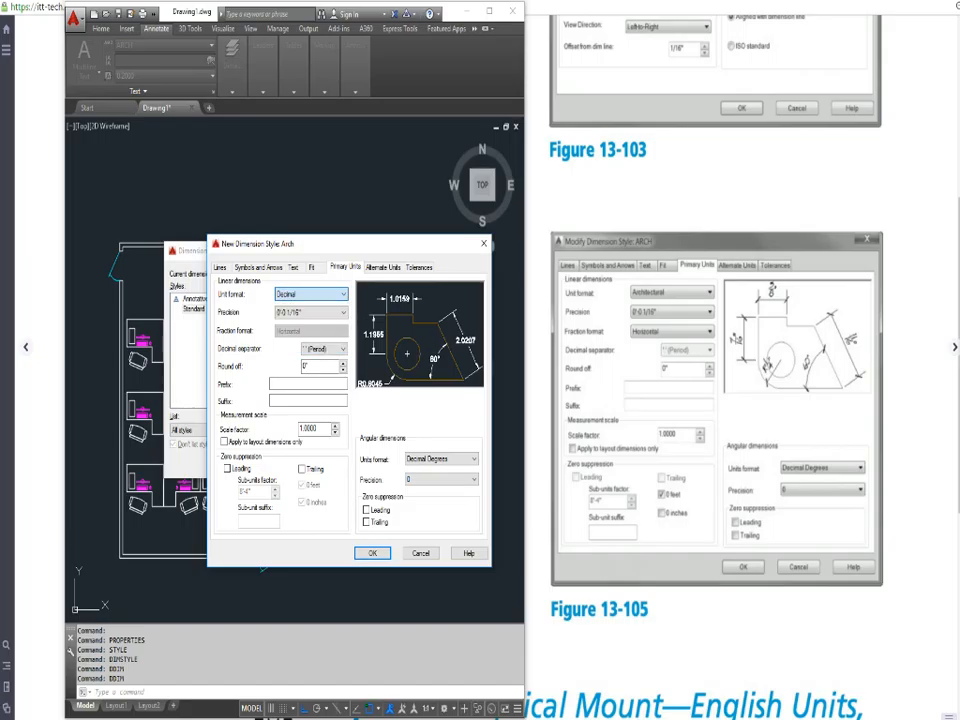
pyautogui.press('ctrl')
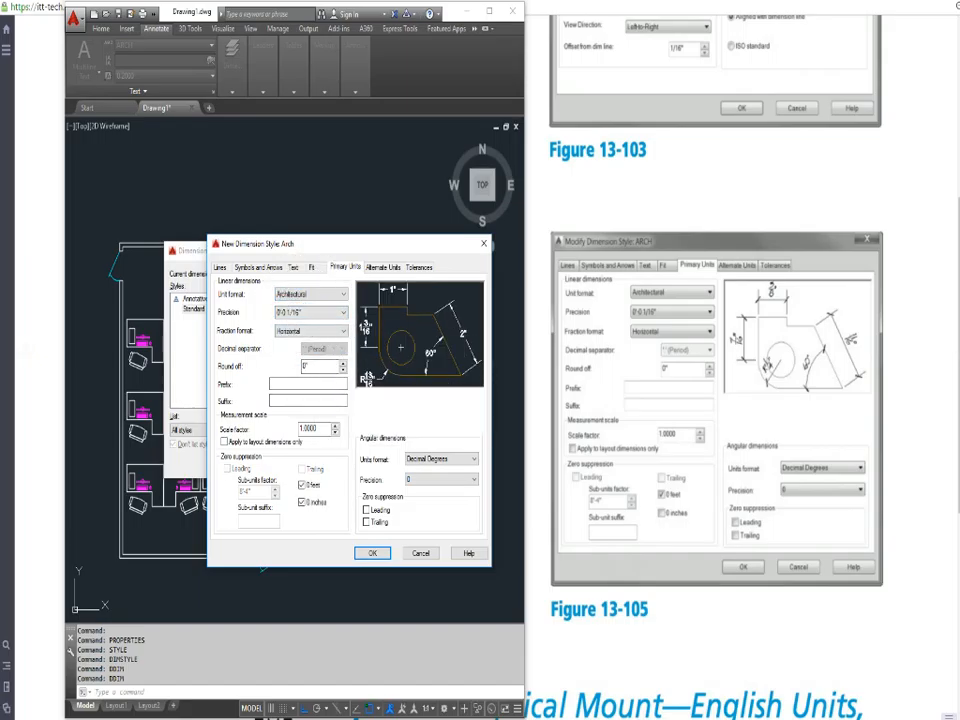
pyautogui.press('ctrl')
pyautogui.press('ctrl')
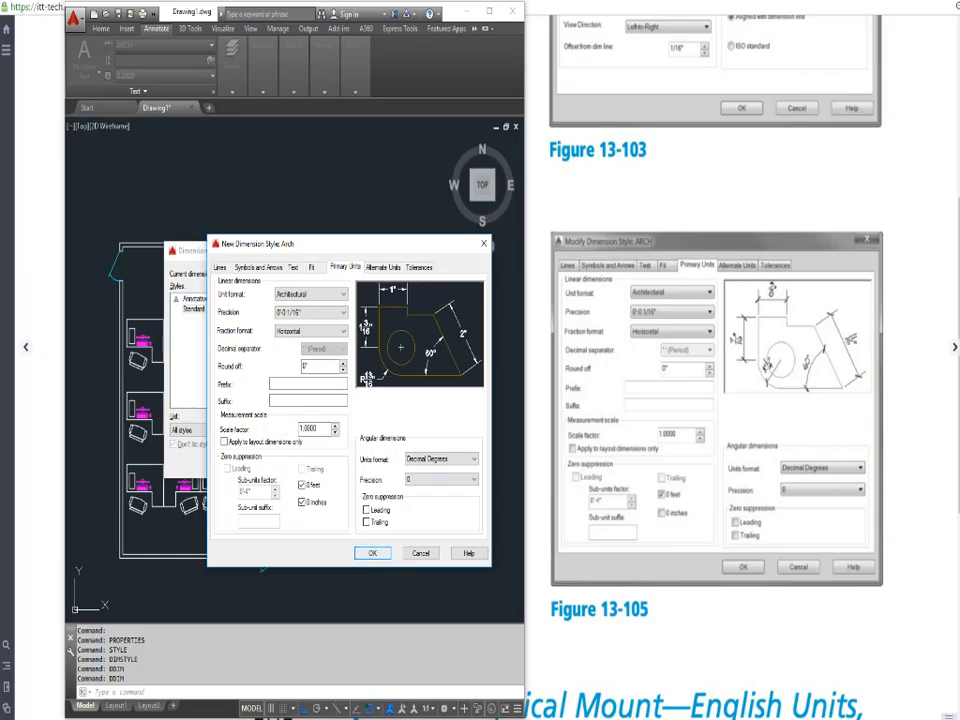
pyautogui.press('Return')
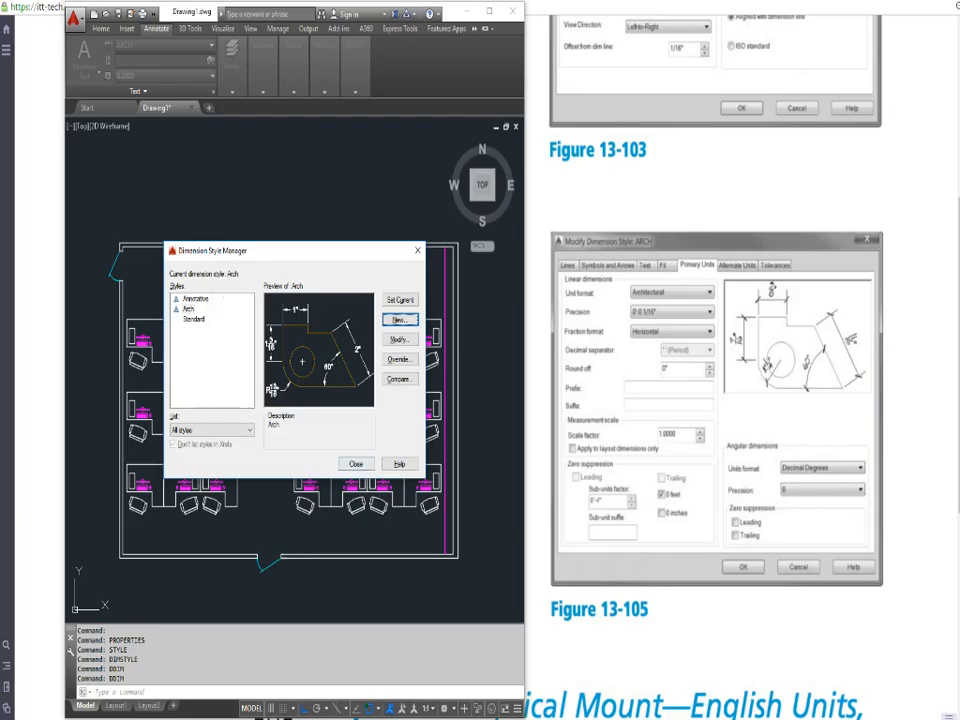
# Uncover Figure 13-104 and modify the Arch style's fit settings to Arrows with the dimension line drawn between extension lines
pyautogui.press('Escape')
pyautogui.moveTo(205, 12); pyautogui.dragTo(635, 23)
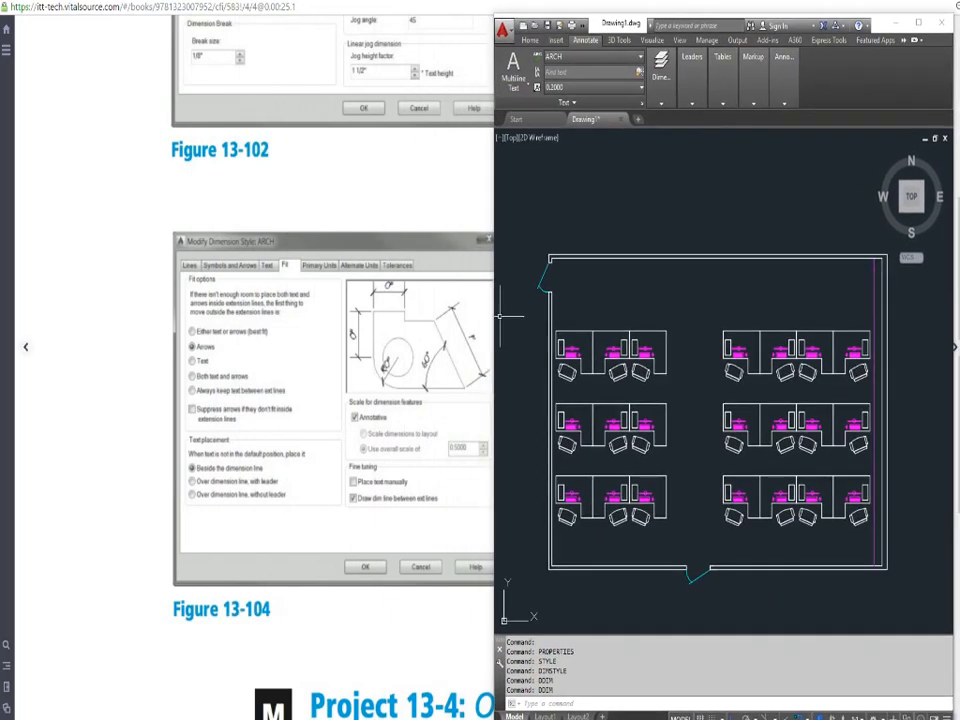
pyautogui.press('Return')
pyautogui.click(828, 351)
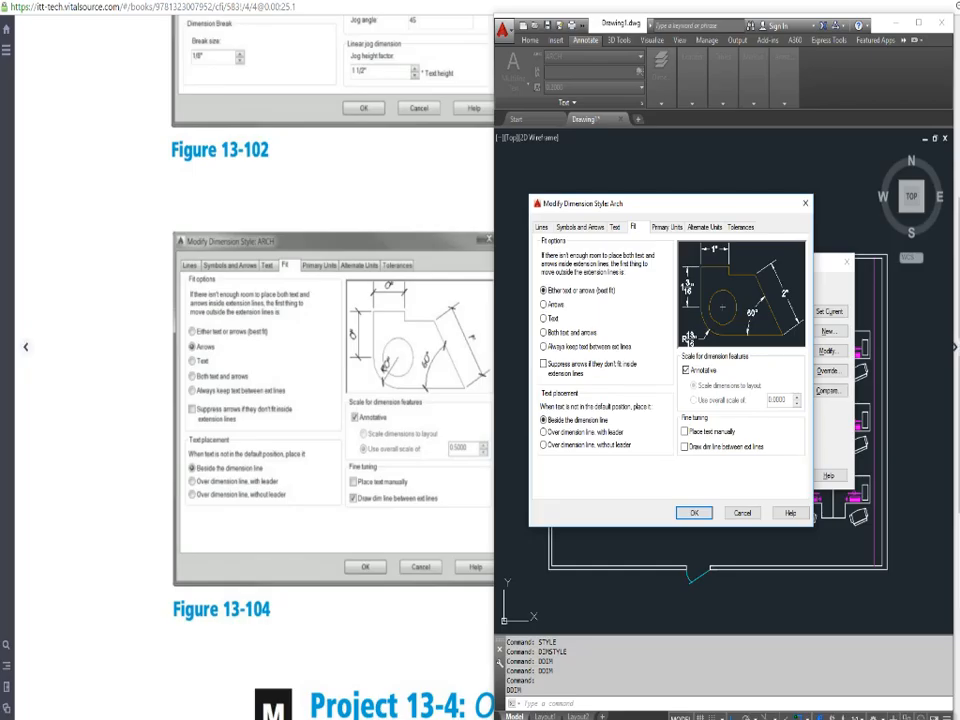
pyautogui.click(544, 304)
pyautogui.click(685, 447)
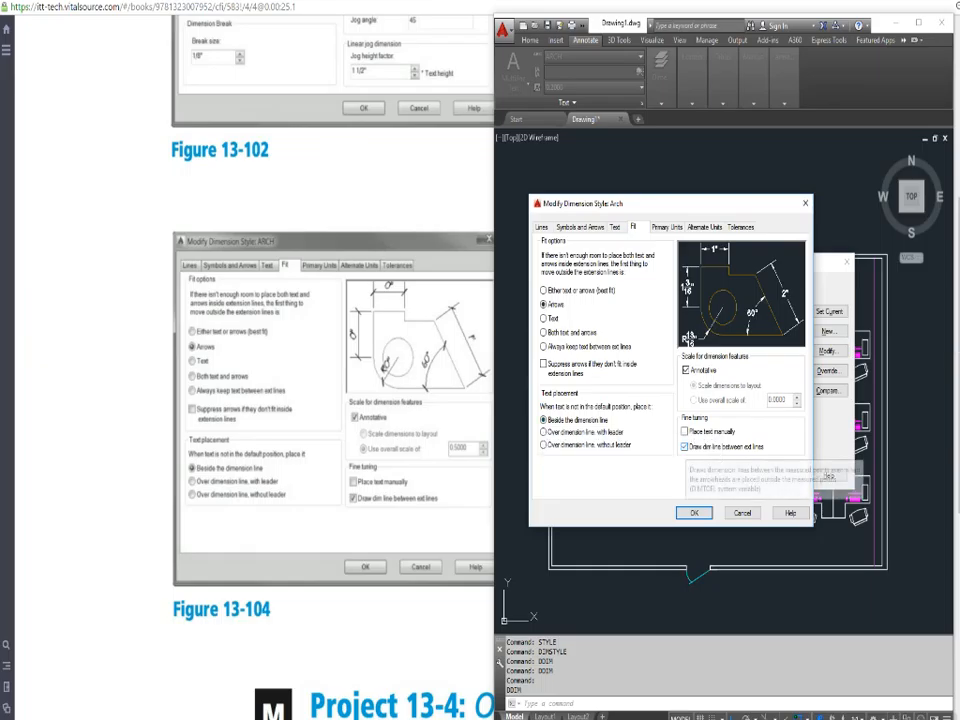
# Check Figures 13-102 and 13-103 in the textbook for the ARCH style's symbols, arrows and text settings
pyautogui.click(420, 420)
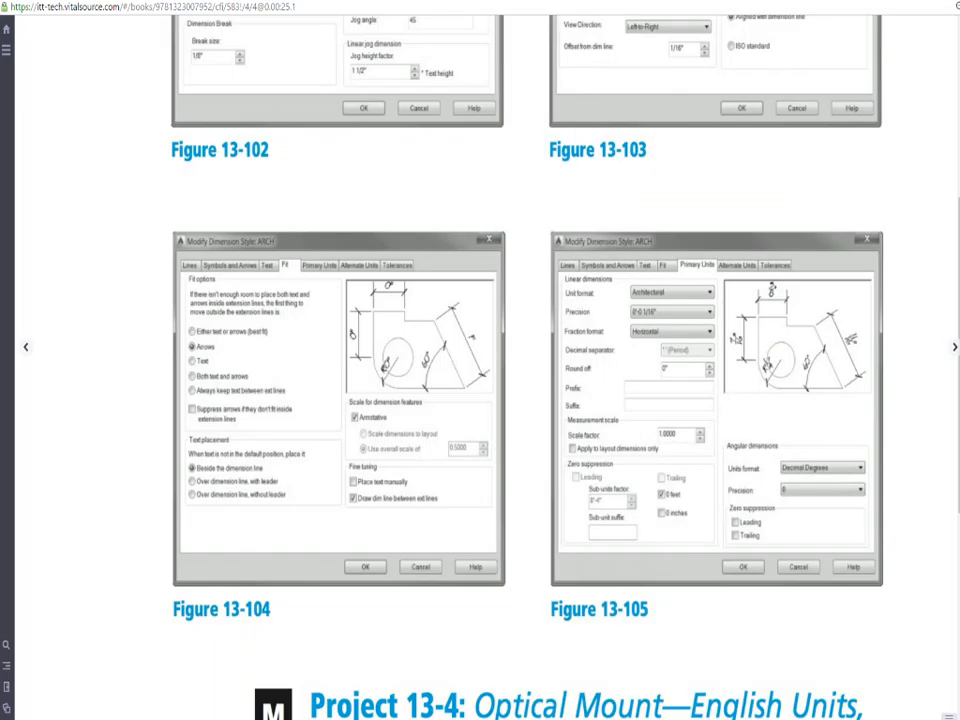
pyautogui.scroll(-2, 480, 360)
pyautogui.scroll(2, 480, 360)
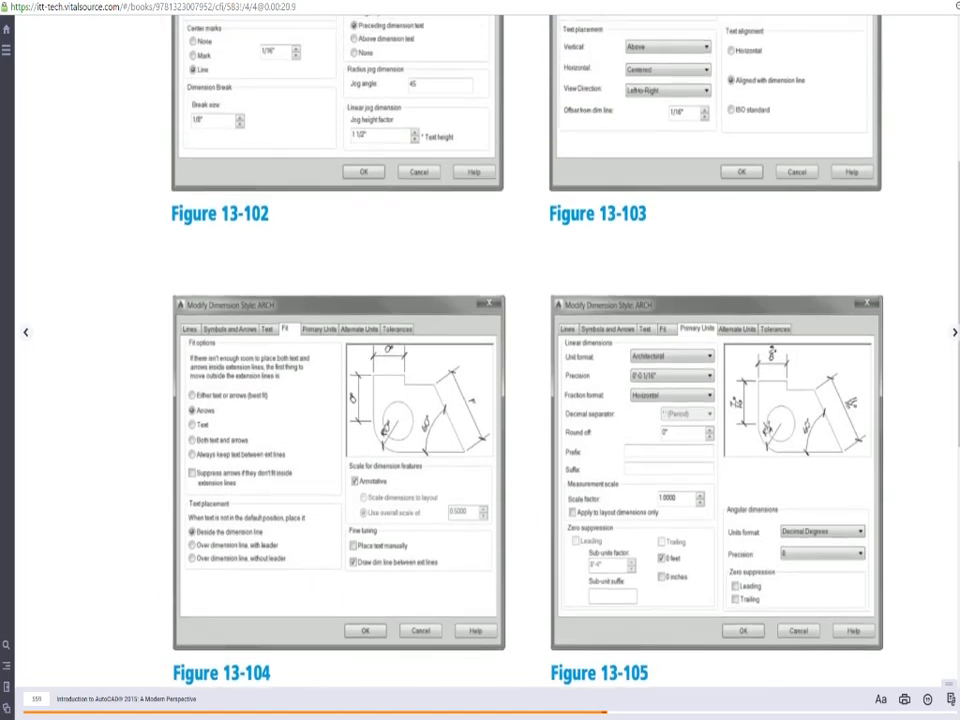
pyautogui.scroll(-1, 480, 360)
pyautogui.scroll(5, 480, 360)
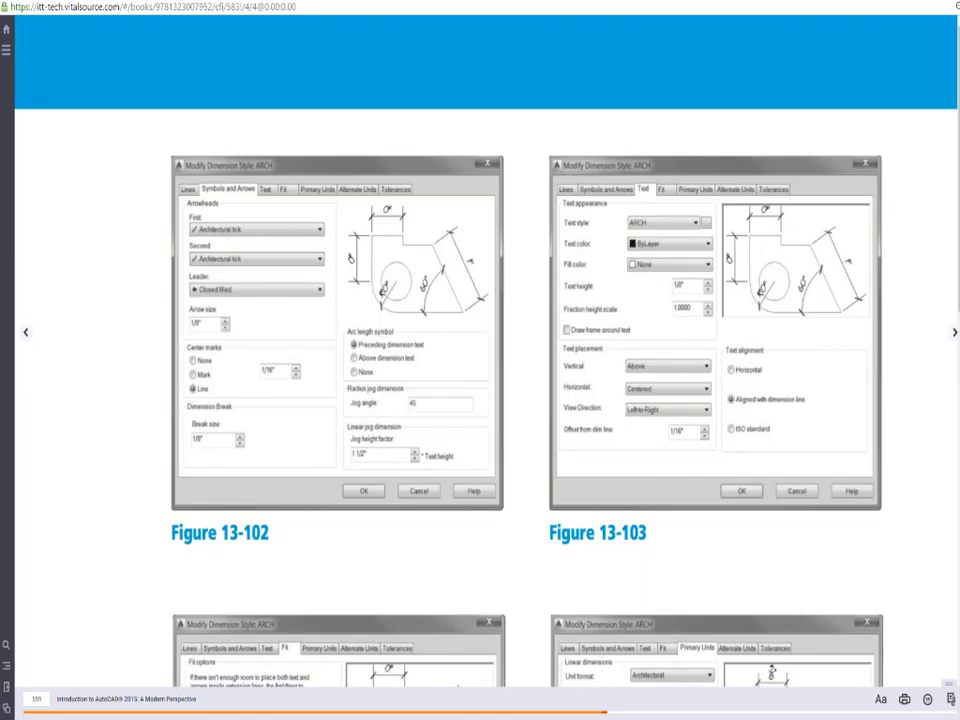
pyautogui.hotkey('alt', 'Tab')
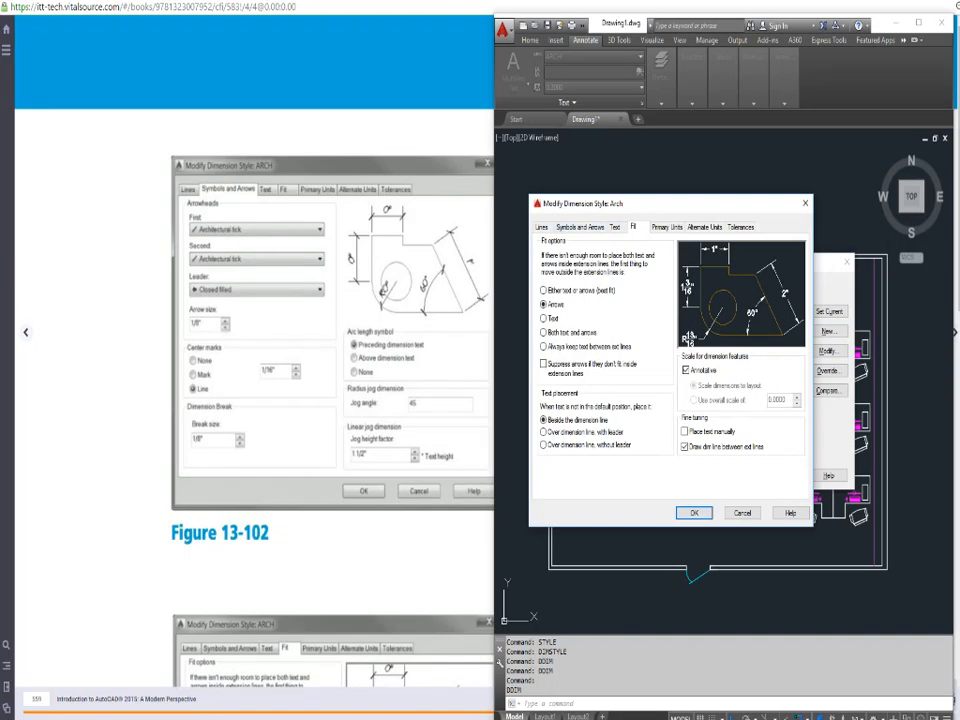
pyautogui.hotkey('alt', 'Tab')
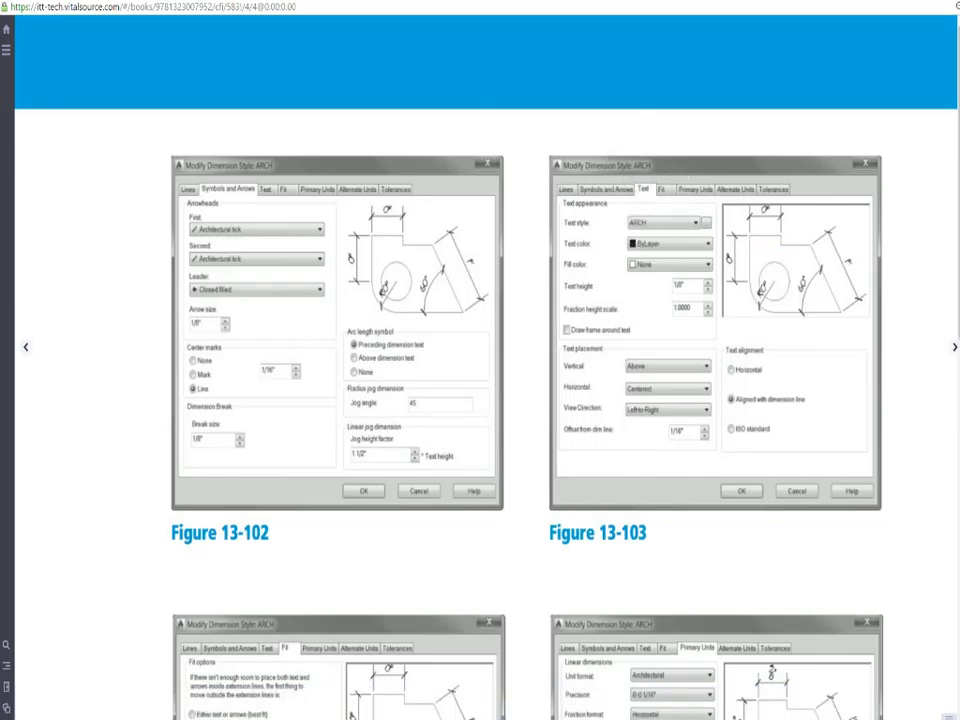
pyautogui.hotkey('alt', 'Tab')
# Set the Arch dimension style's text style to ARCH and its text color to ByLayer
pyautogui.click(615, 227)
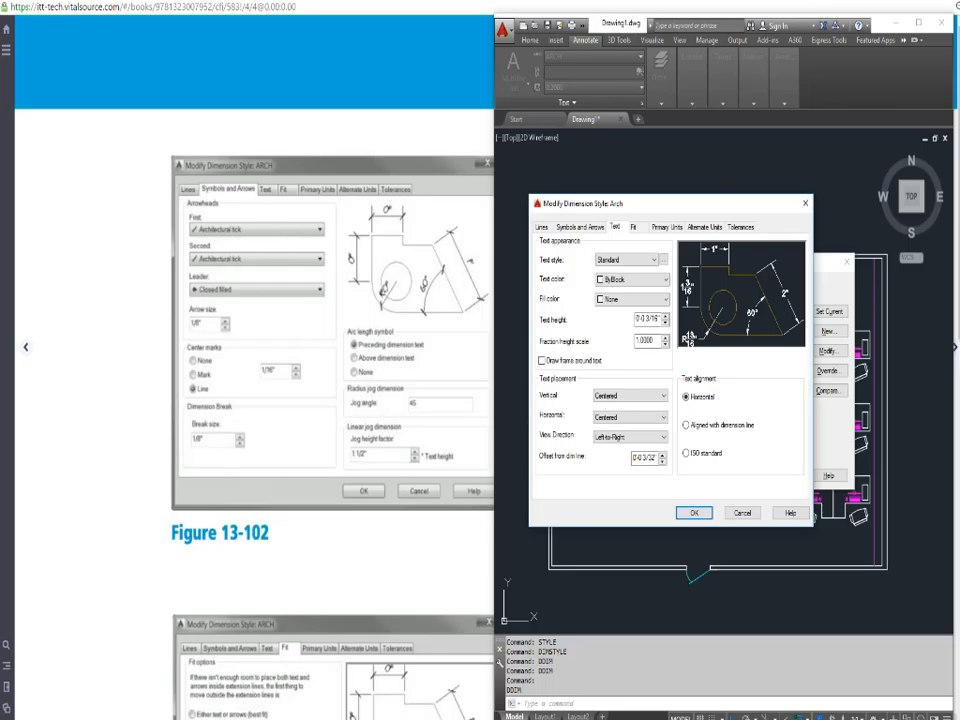
pyautogui.click(637, 260)
pyautogui.click(612, 278)
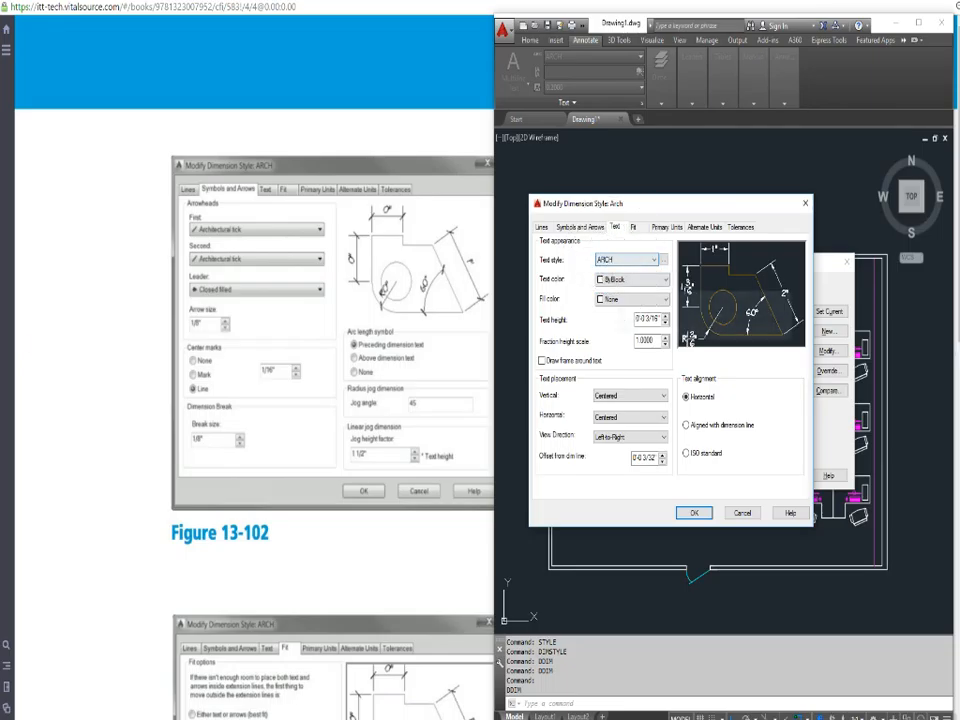
pyautogui.click(632, 279)
pyautogui.click(614, 292)
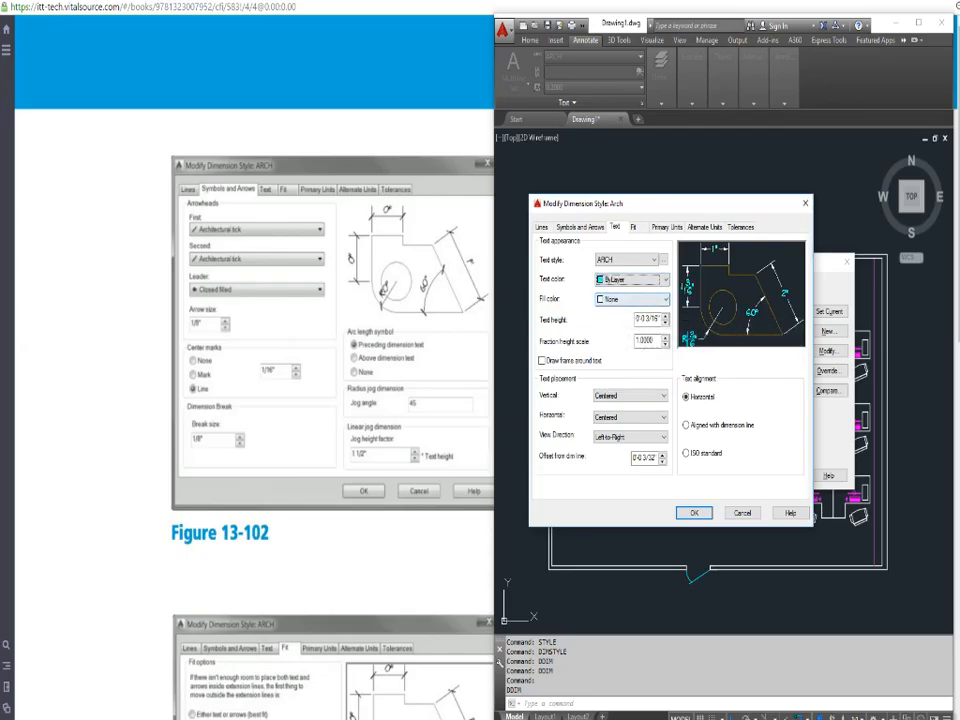
# Check Figure 13-103, set the vertical text placement to Above and set the text height to 0'-0 1/16"
pyautogui.click(440, 335)
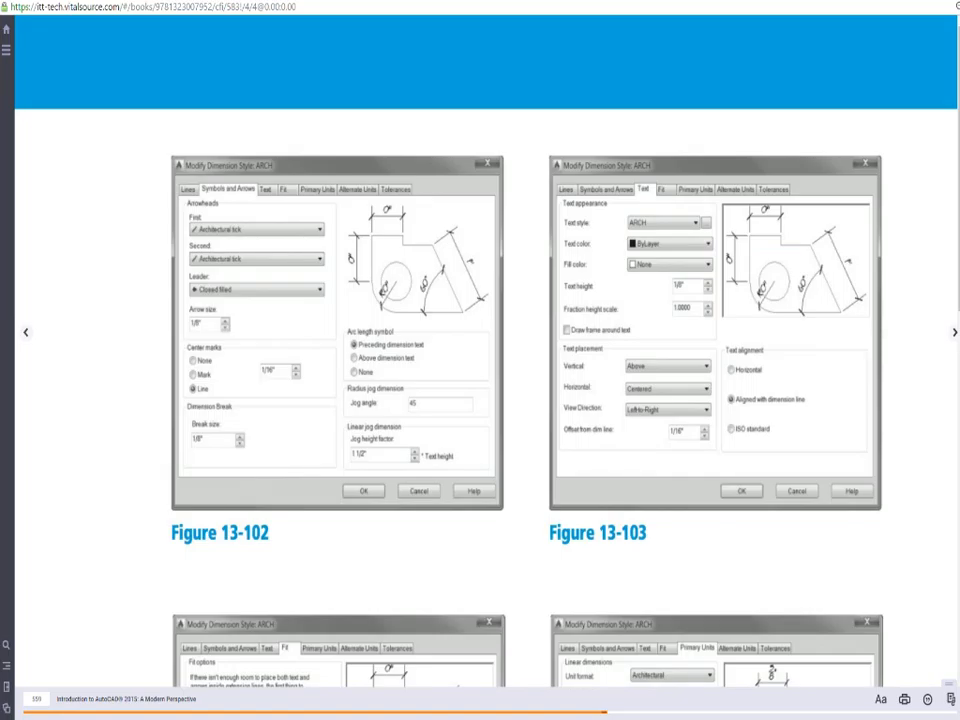
pyautogui.hotkey('alt', 'Tab')
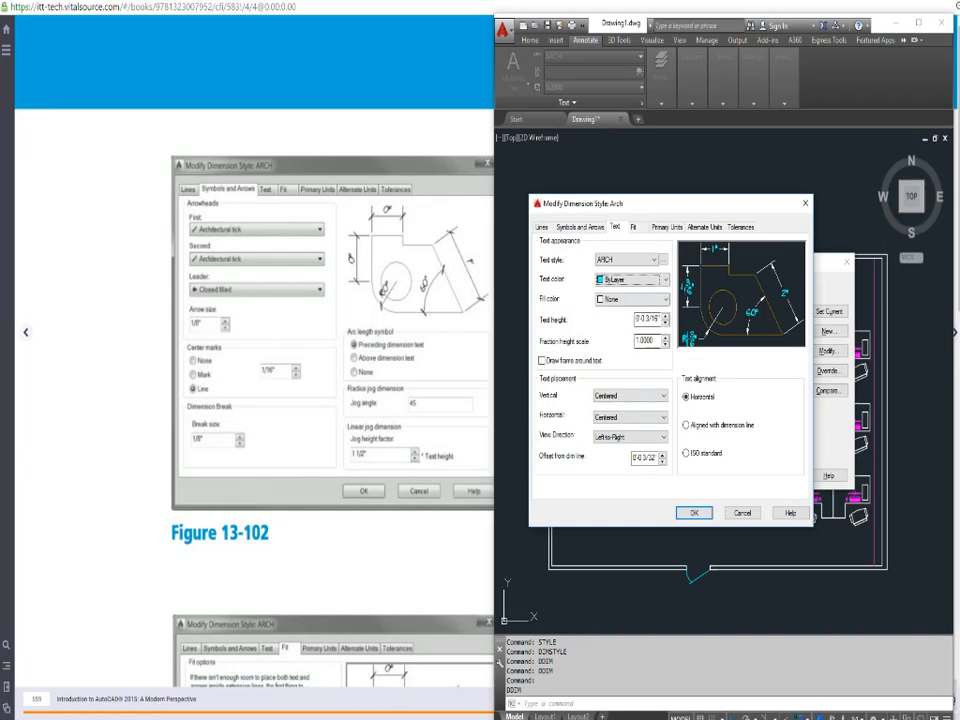
pyautogui.click(629, 395)
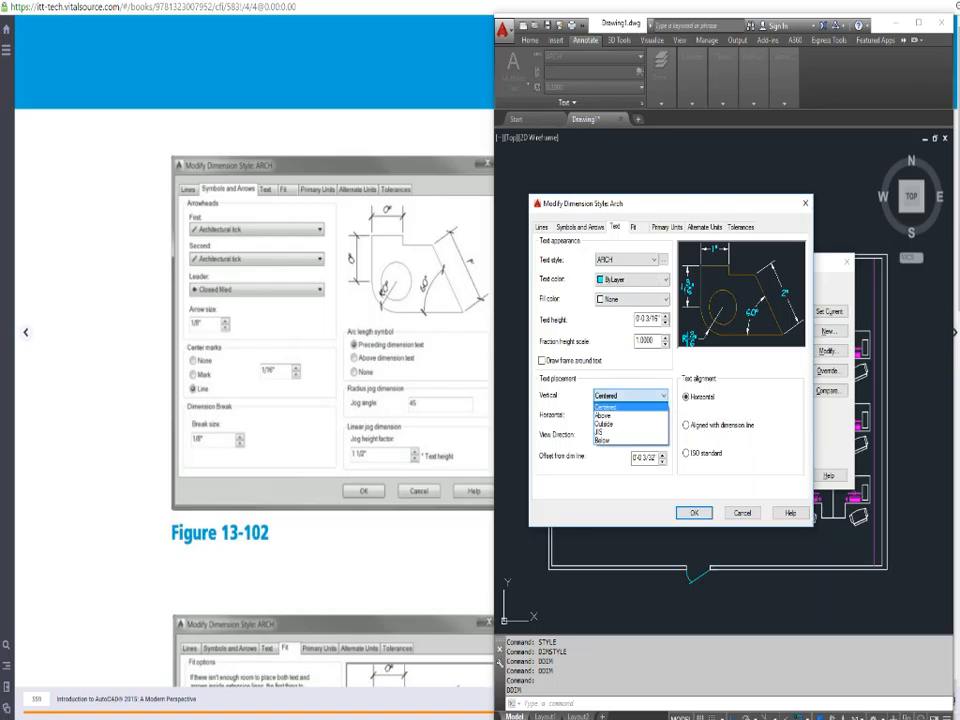
pyautogui.click(604, 414)
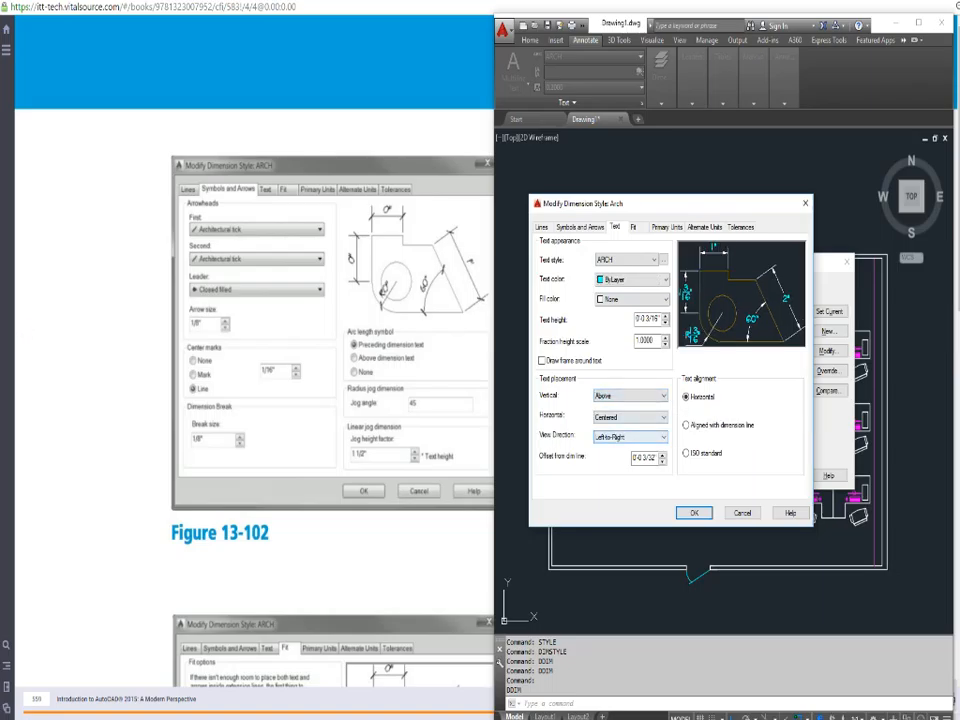
pyautogui.doubleClick(652, 318)
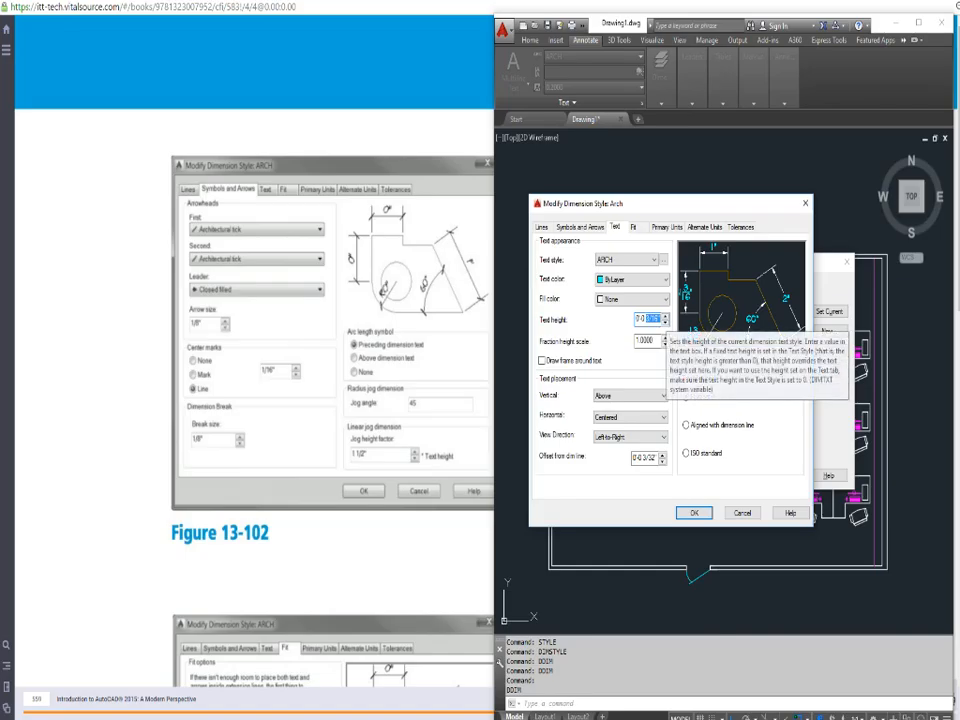
pyautogui.write('1/8')
pyautogui.click(665, 323)
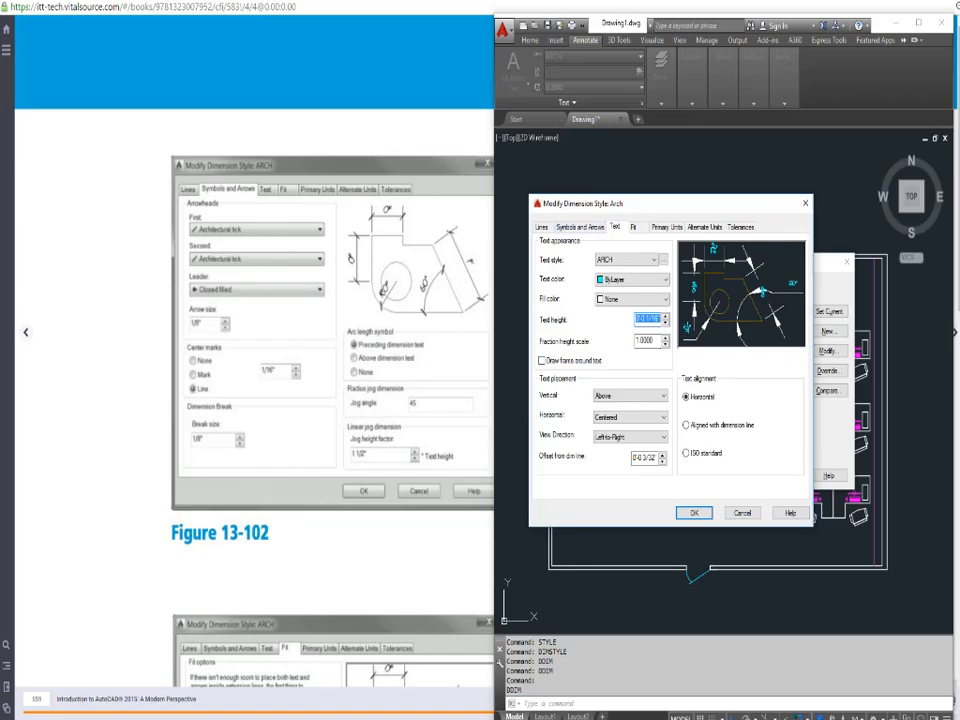
# Set the Arch style's first and second arrowheads to Architectural tick and the arrow size to 1/8"
pyautogui.click(580, 227)
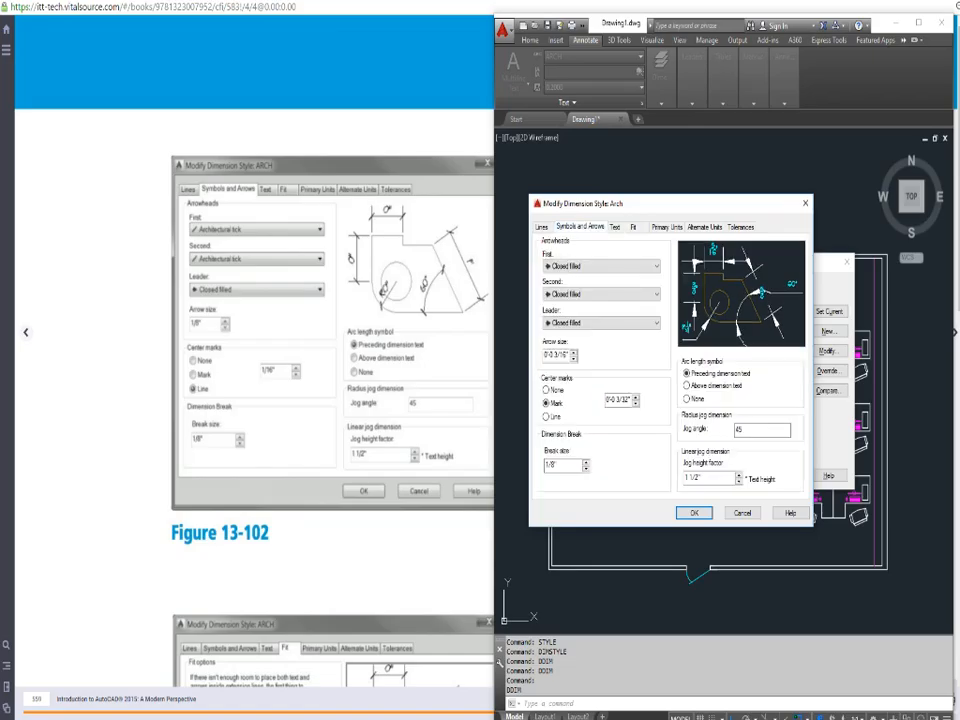
pyautogui.click(625, 266)
pyautogui.click(585, 319)
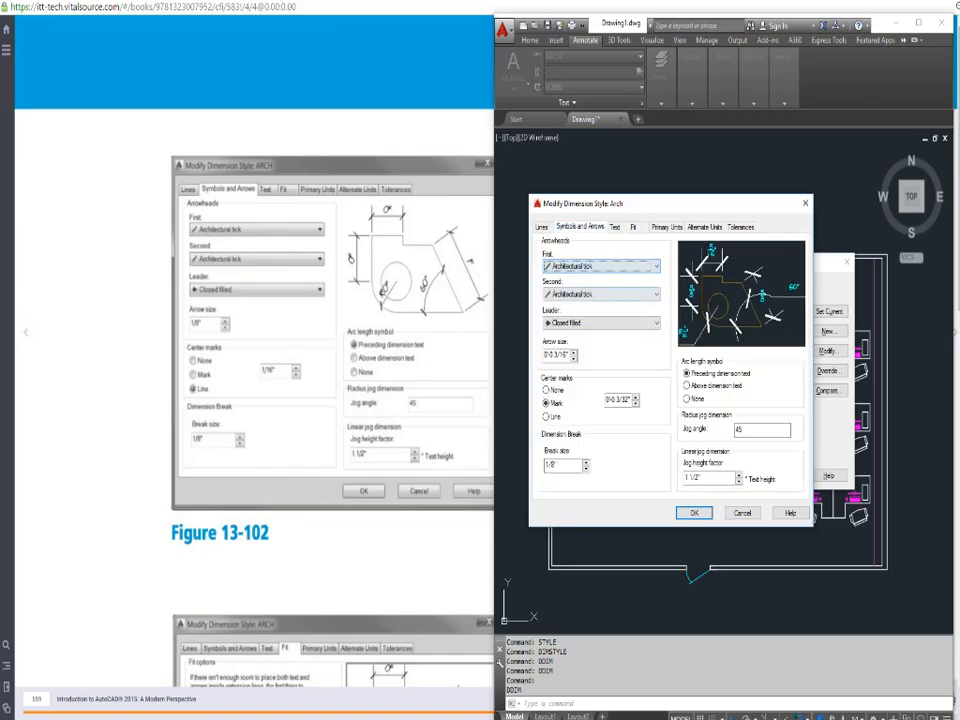
pyautogui.press('ctrl')
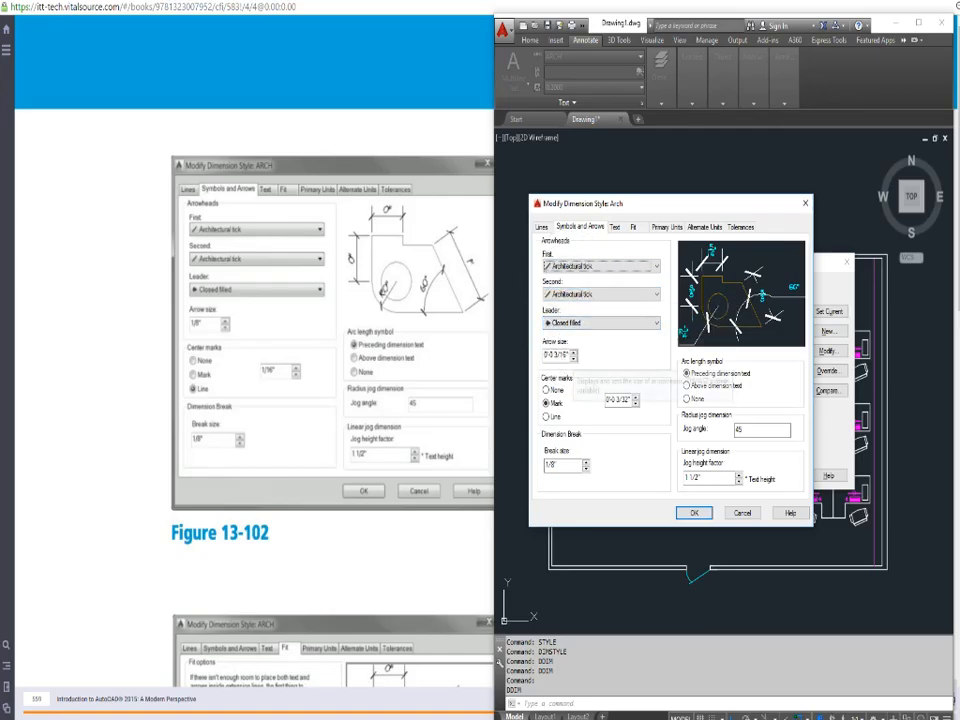
pyautogui.press('Tab')
pyautogui.click(573, 353)
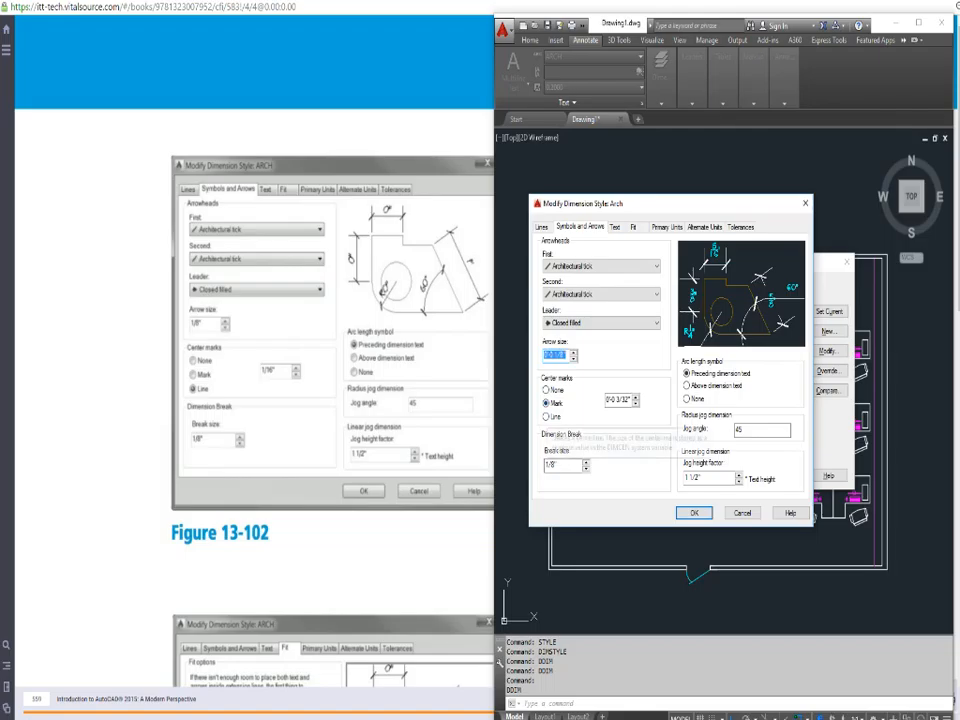
# Set the Arch style's center marks to Line and adjust the center mark size to match Figure 13-102
pyautogui.click(546, 416)
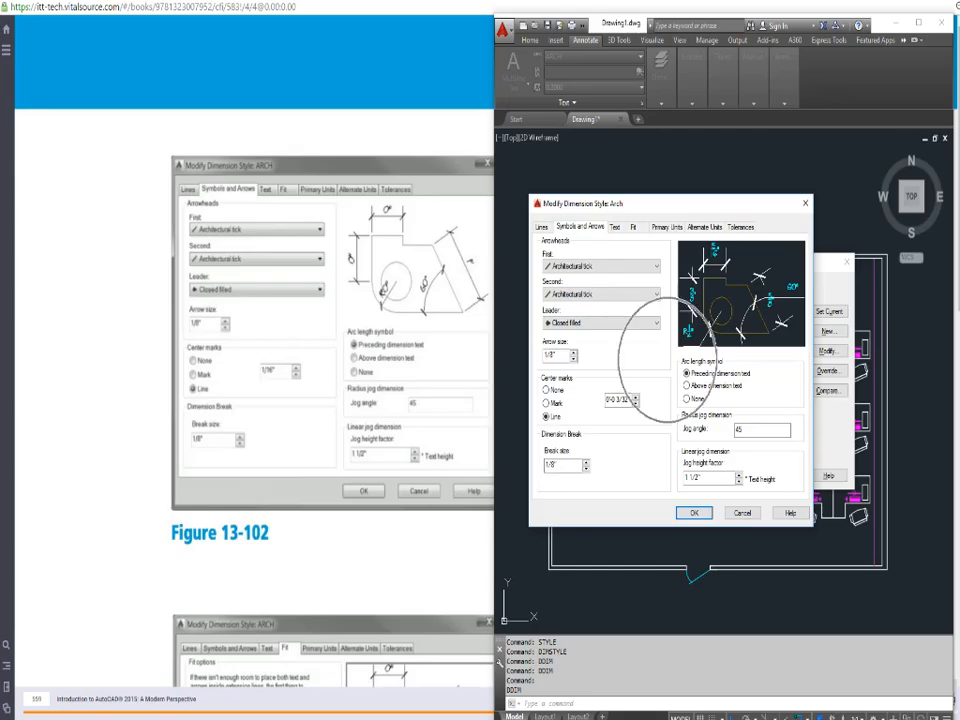
pyautogui.click(635, 403)
pyautogui.click(635, 403)
pyautogui.click(635, 397)
pyautogui.click(635, 403)
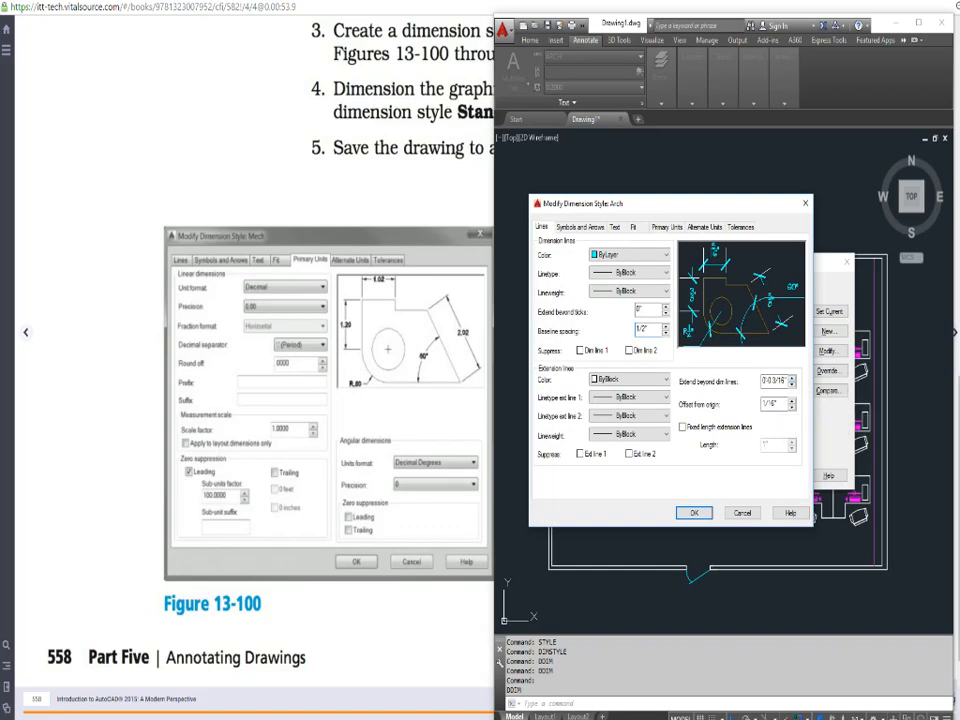
# Review the Arch style's primary units, accept the style changes and close the Dimension Style Manager
pyautogui.click(667, 227)
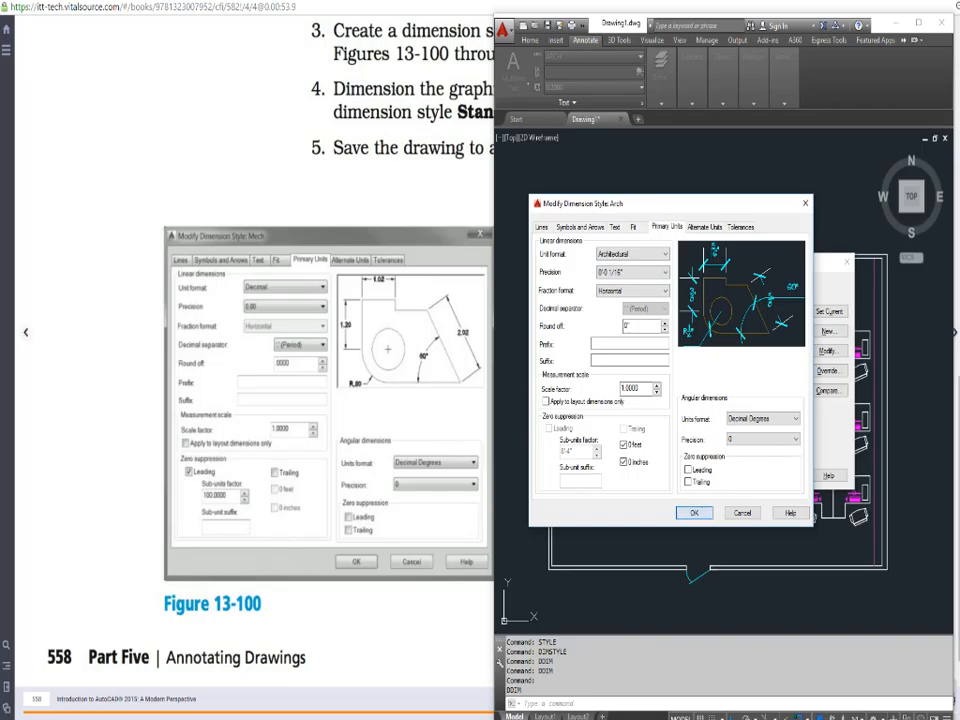
pyautogui.press('Return')
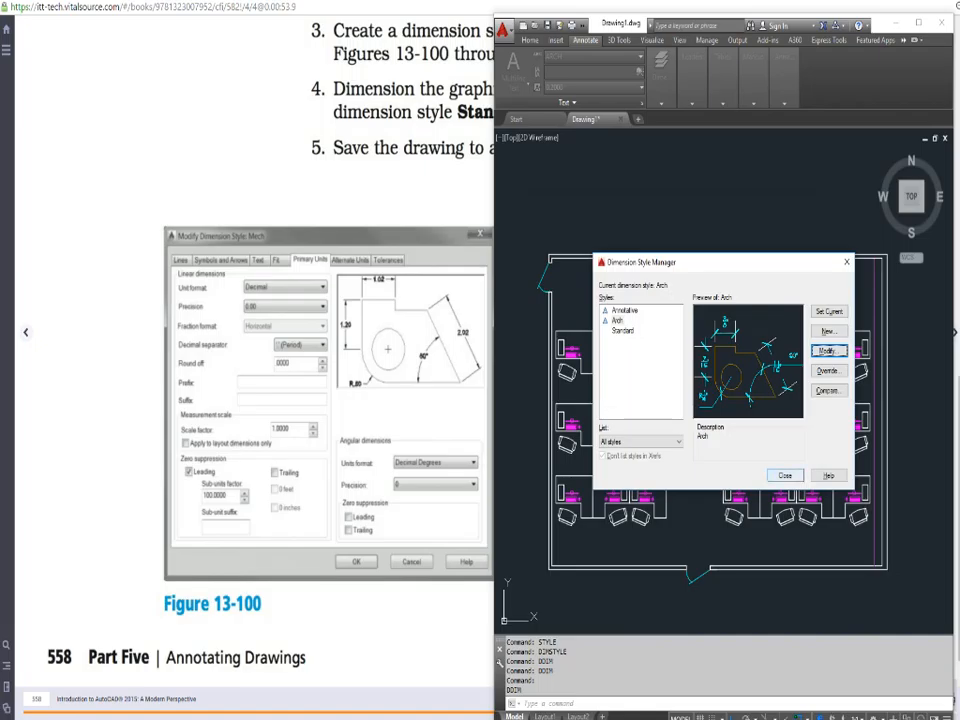
pyautogui.click(785, 475)
# Check the textbook's Project 13-1 instructions and the classroom plan in Figure 13-95 for the dimensions to add
pyautogui.click(440, 205)
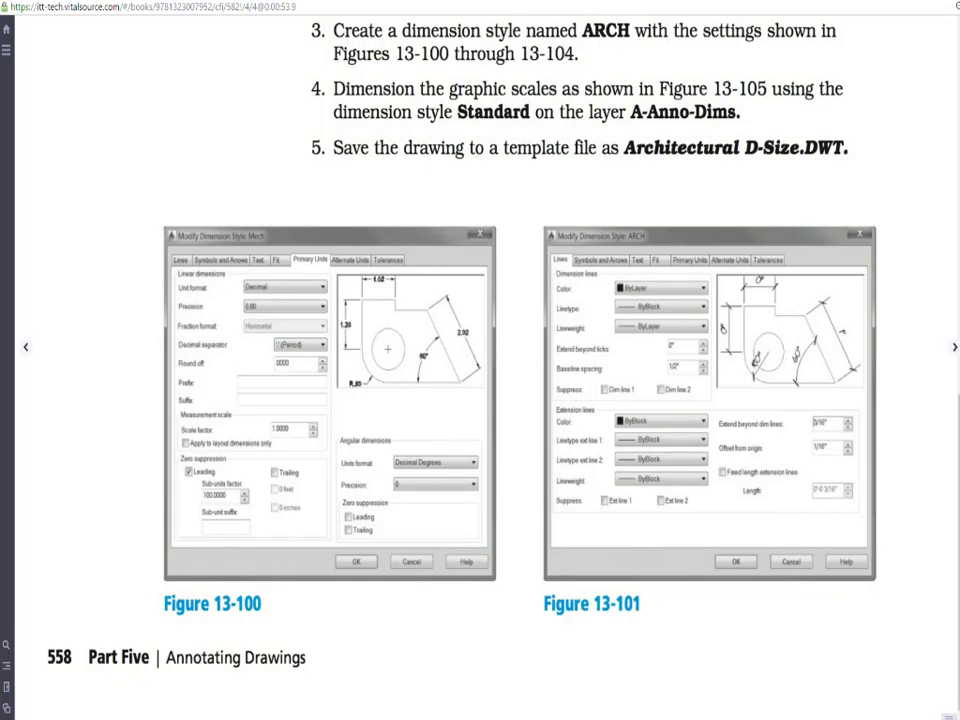
pyautogui.scroll(3, 480, 360)
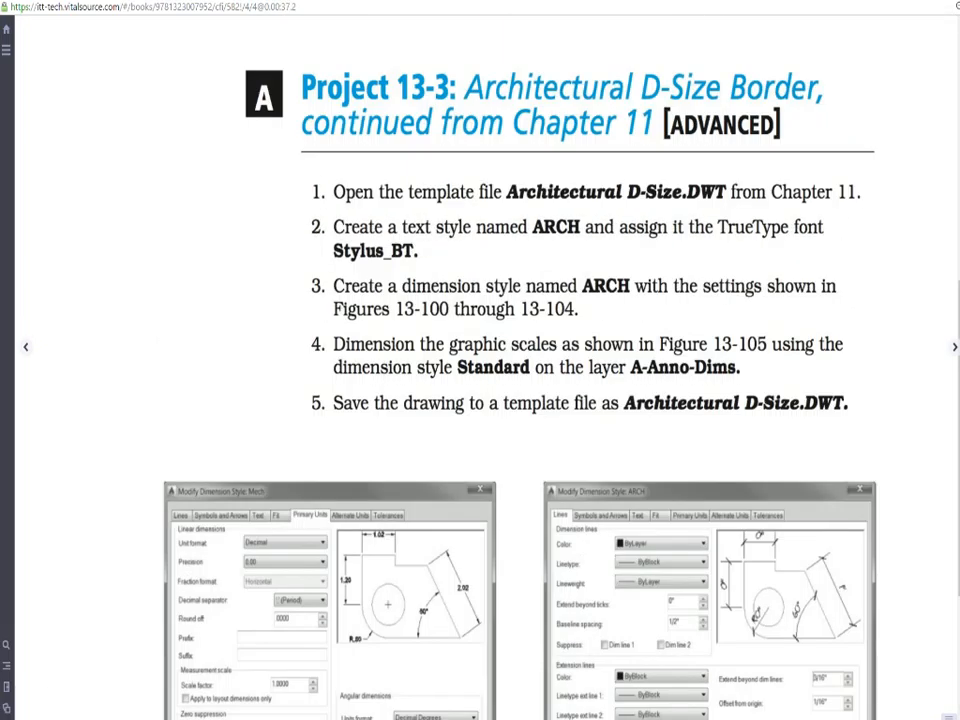
pyautogui.press('Left')
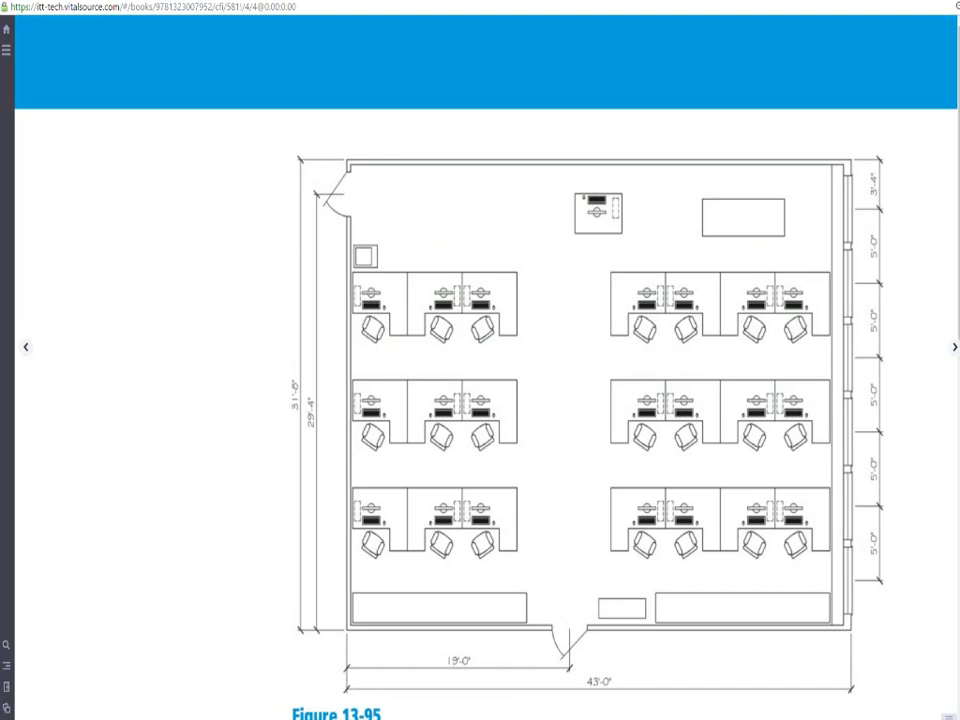
pyautogui.press('Left')
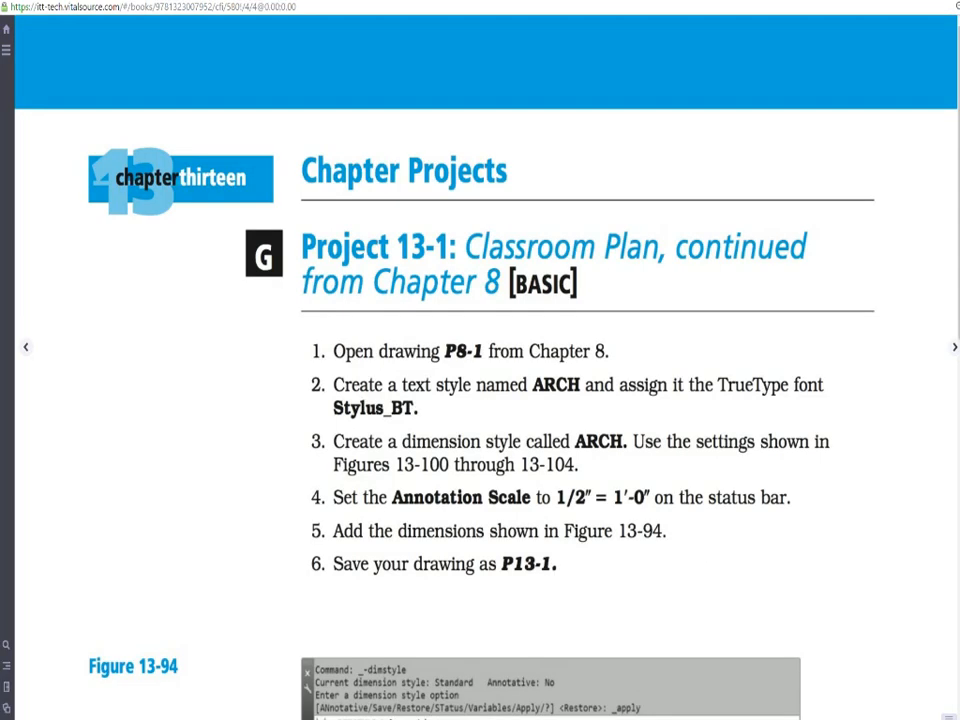
pyautogui.moveTo(334, 531); pyautogui.dragTo(665, 531)
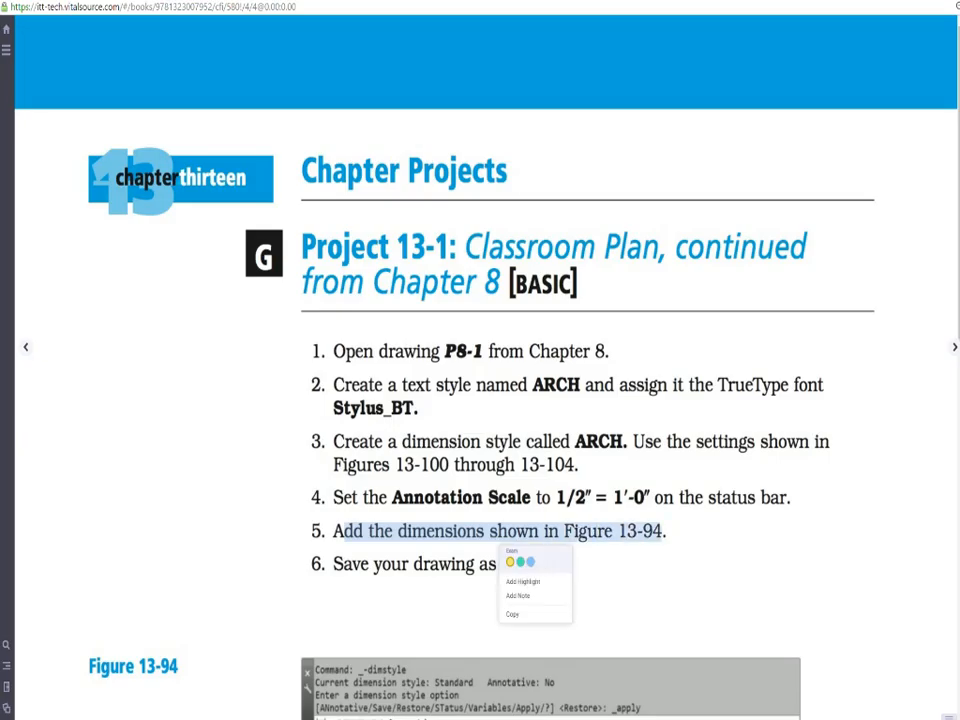
pyautogui.press('Right')
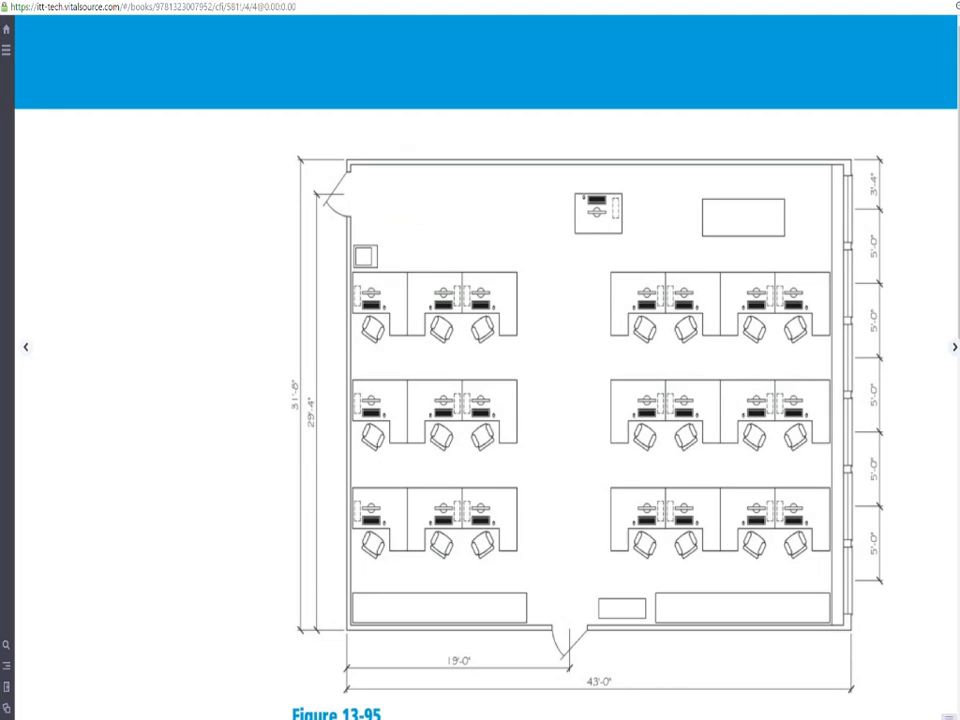
pyautogui.press('Left')
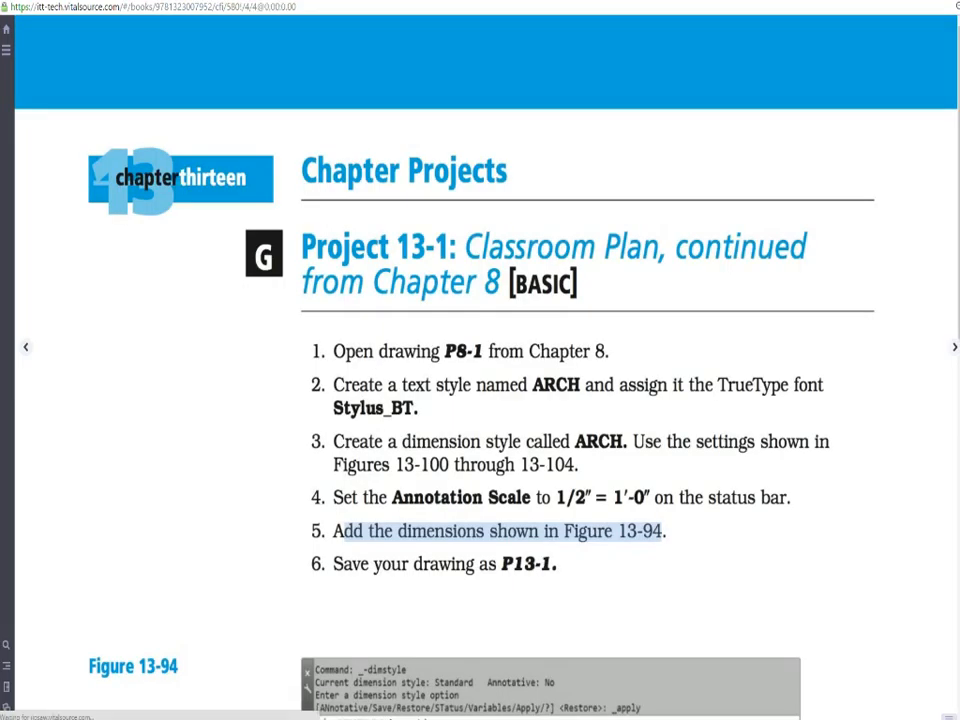
pyautogui.scroll(-10, 480, 360)
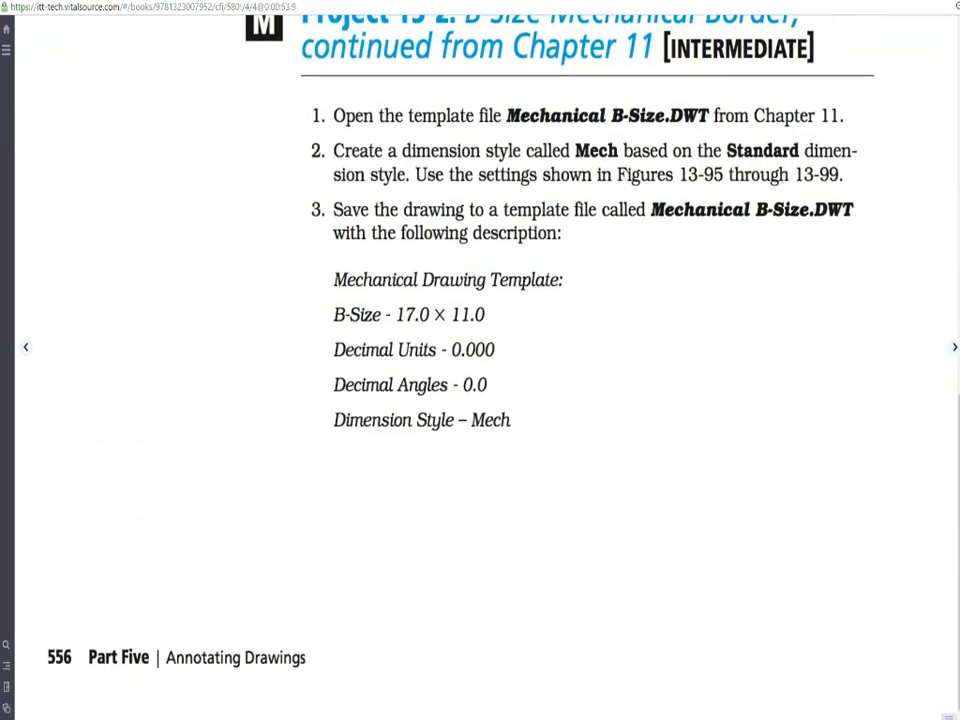
pyautogui.press('Right')
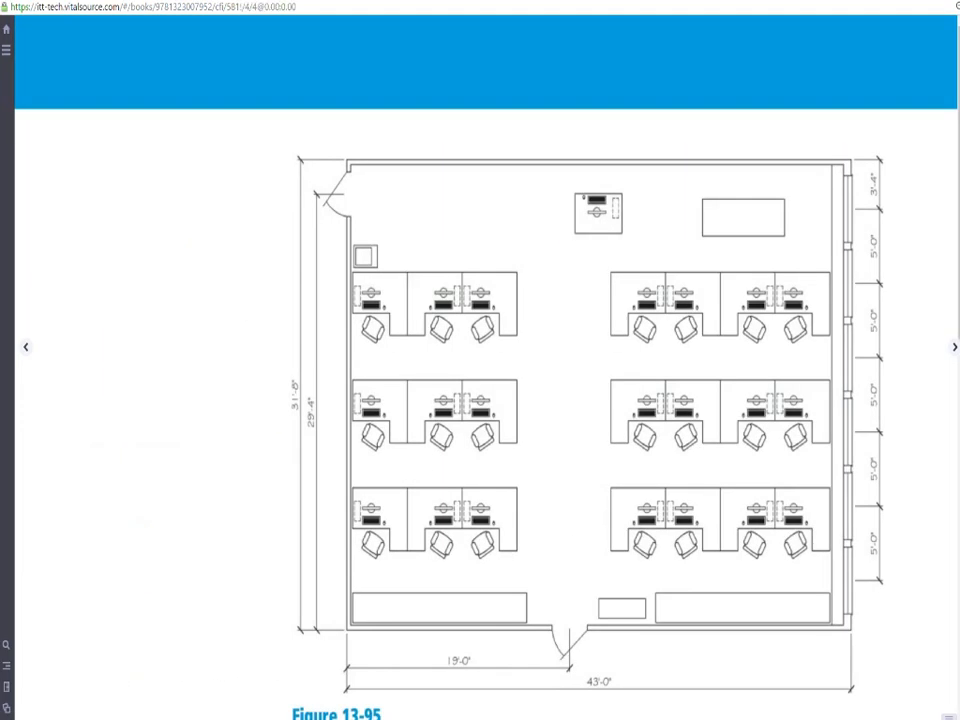
pyautogui.hotkey('ctrl', '-')
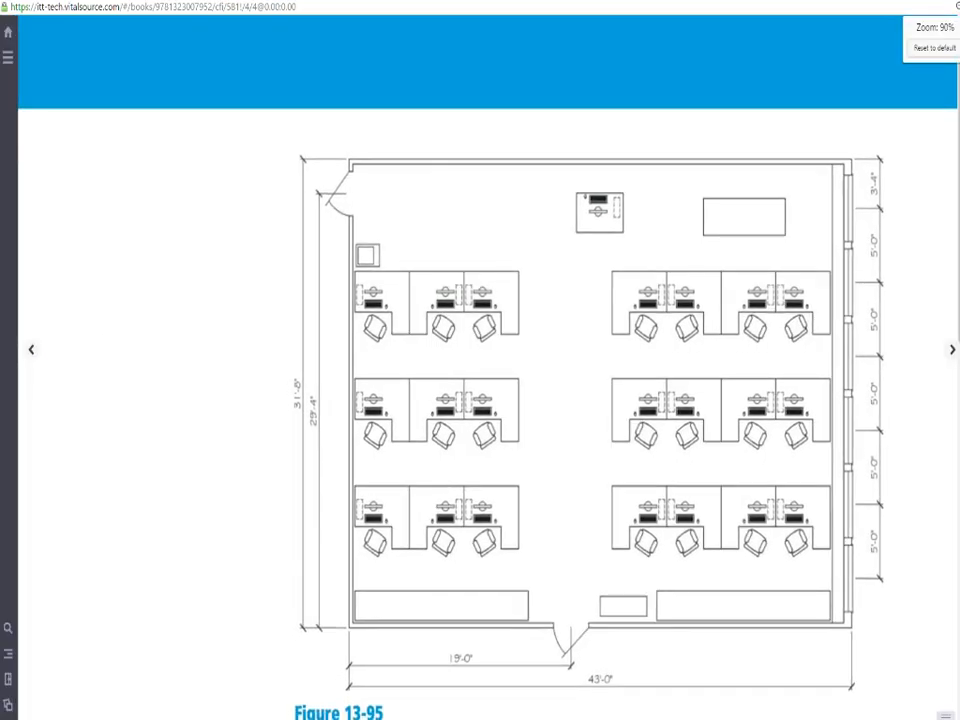
pyautogui.hotkey('ctrl', '+')
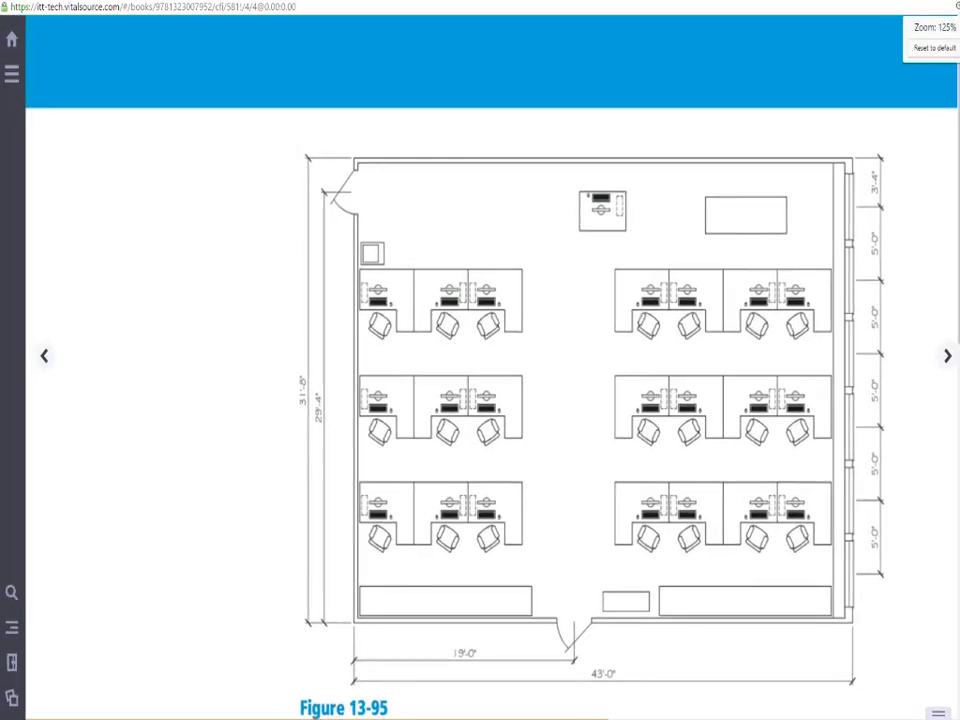
# Arrange the textbook window beside AutoCAD so Figure 13-95 stays in view, and widen the AutoCAD window
pyautogui.press('super+Down')
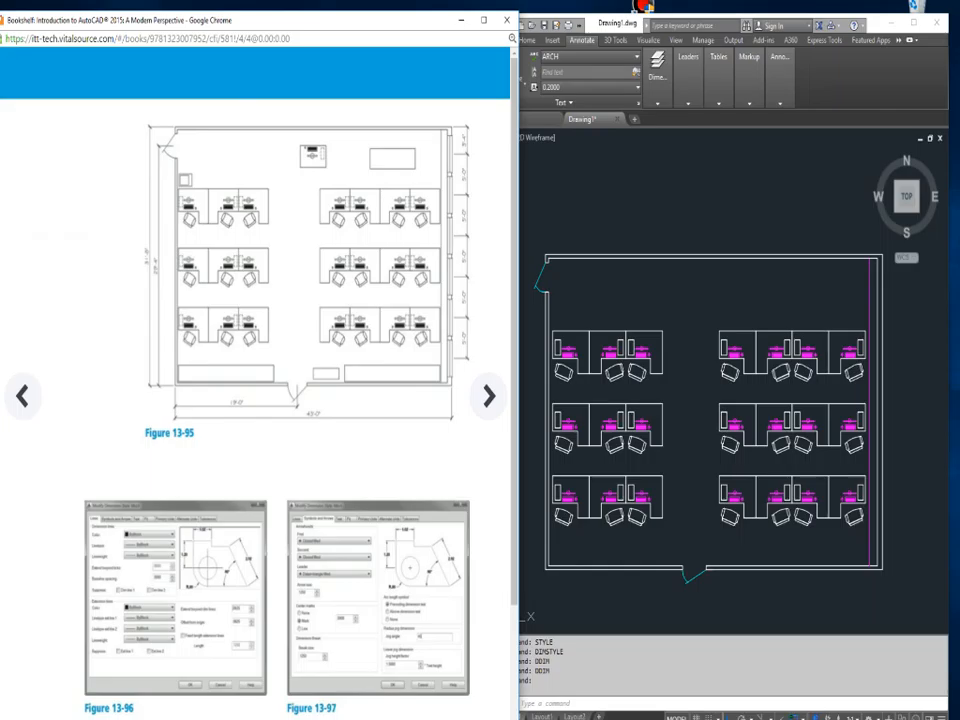
pyautogui.moveTo(515, 391)
pyautogui.mouseDown()
pyautogui.moveTo(476, 391)
pyautogui.moveTo(516, 391)
pyautogui.mouseUp()
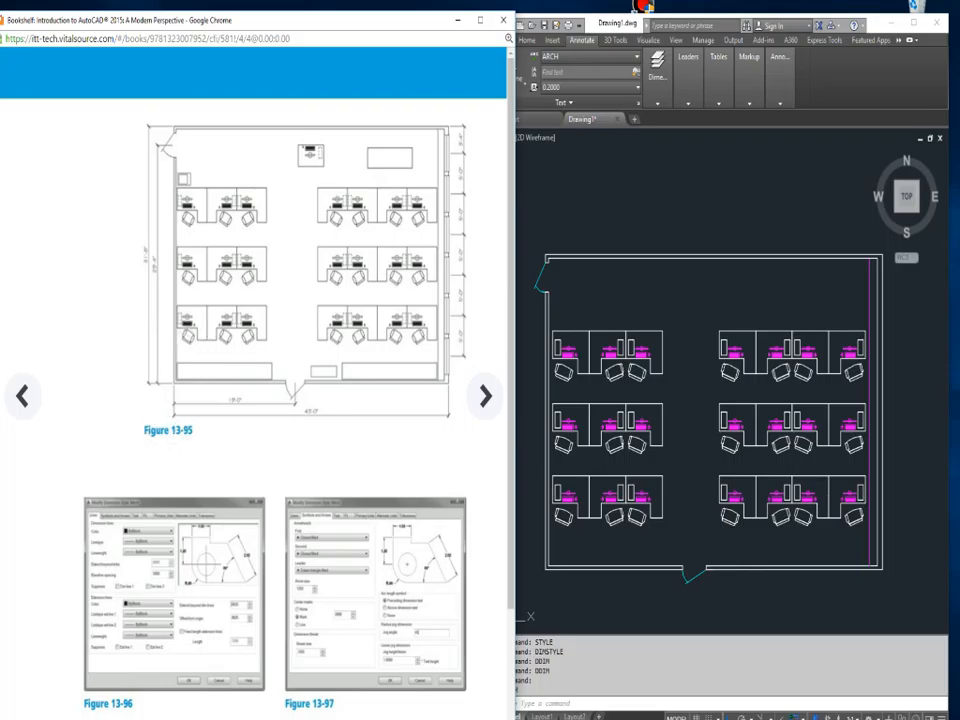
pyautogui.click(587, 206)
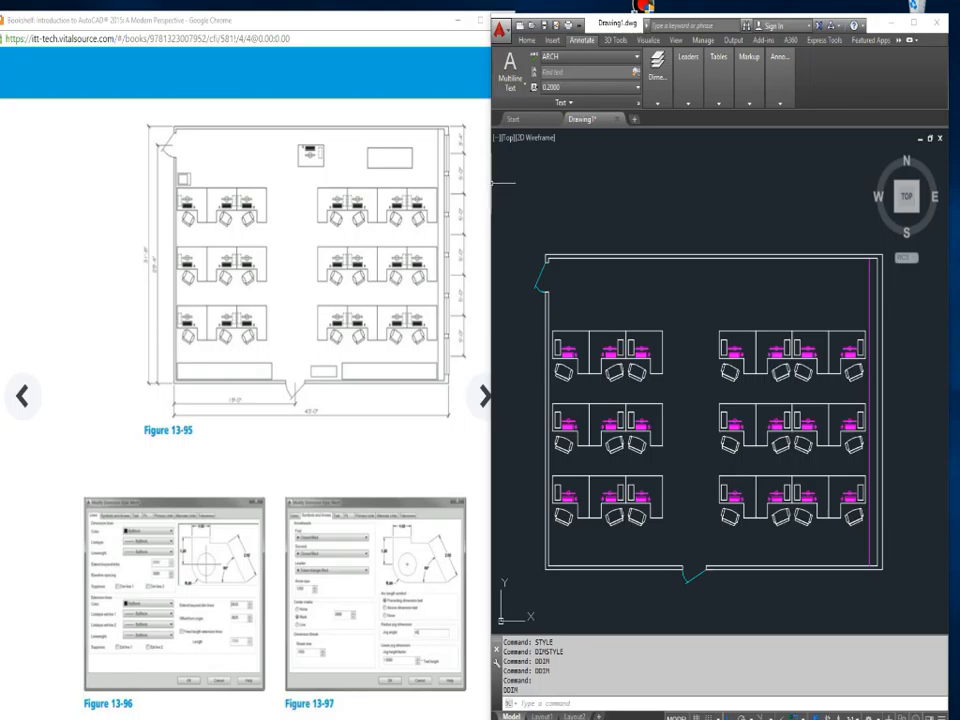
pyautogui.moveTo(491, 182); pyautogui.dragTo(387, 182)
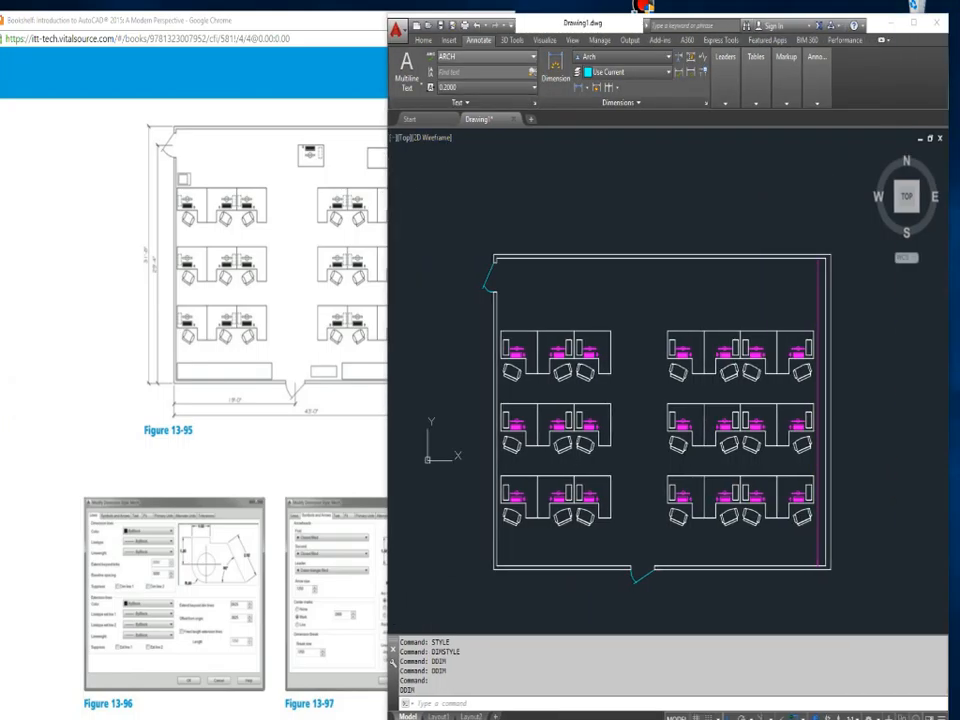
# Start the Dimension command and set the annotation scale to 1/2" = 1'-0"
pyautogui.click(423, 40)
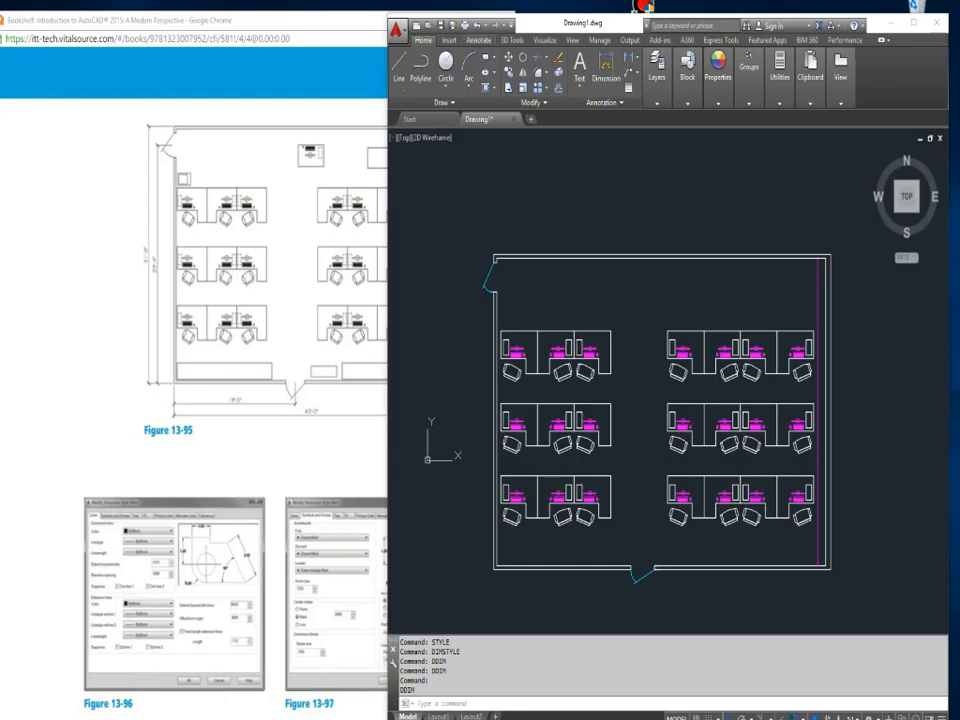
pyautogui.click(478, 40)
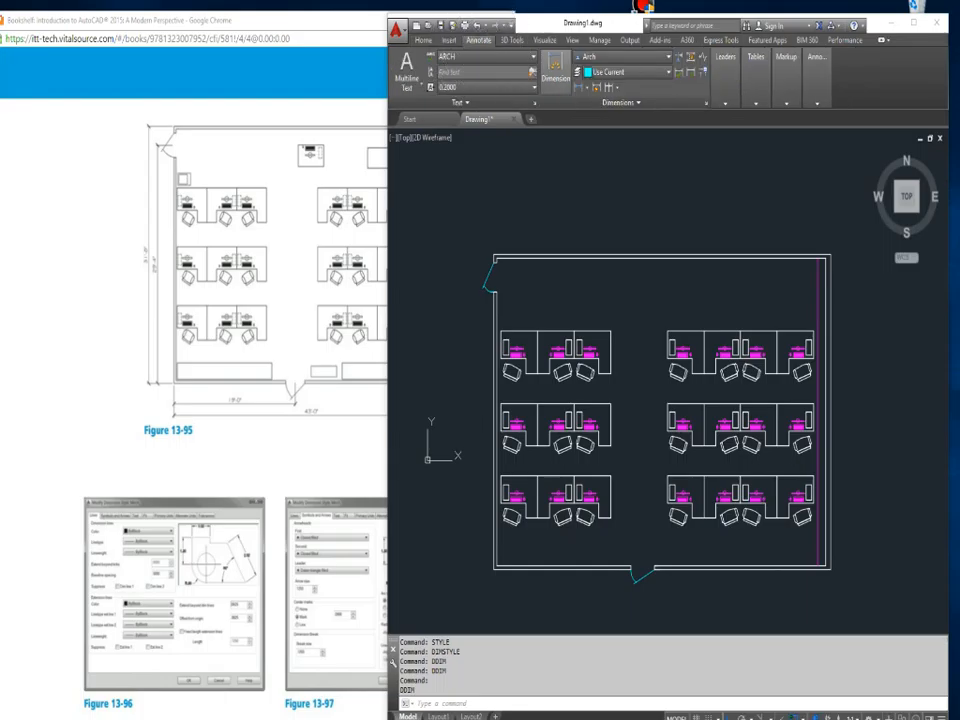
pyautogui.click(556, 68)
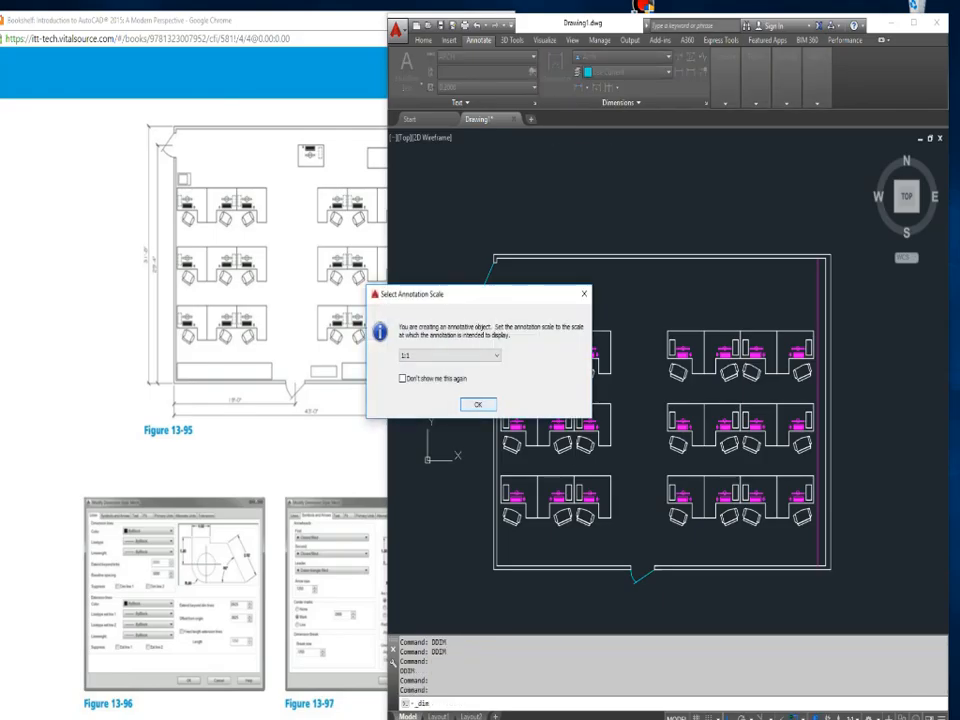
pyautogui.click(494, 356)
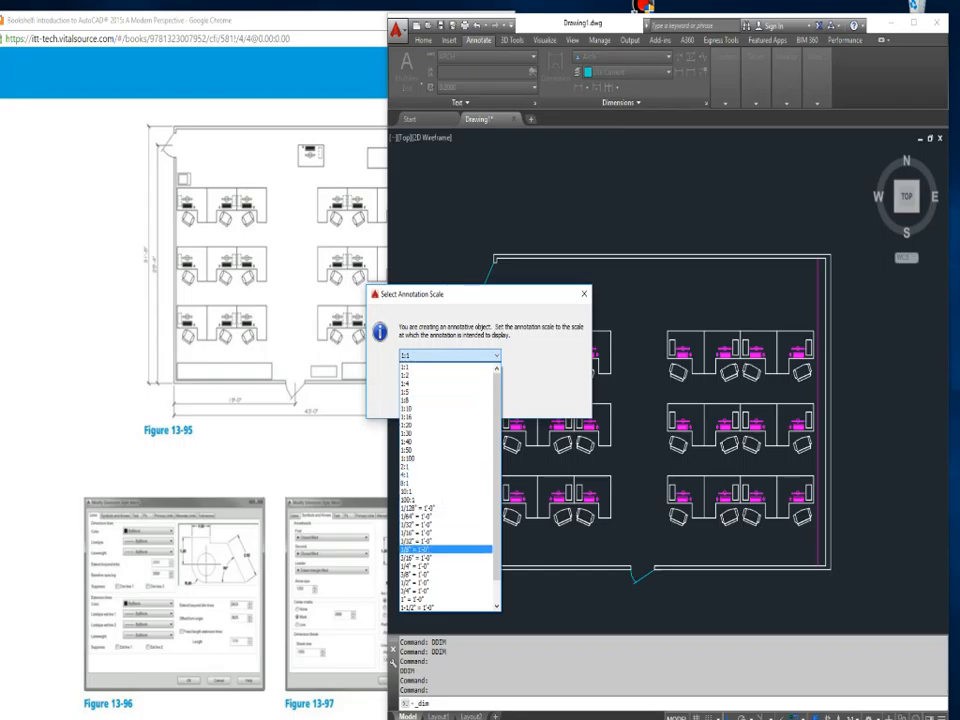
pyautogui.click(420, 582)
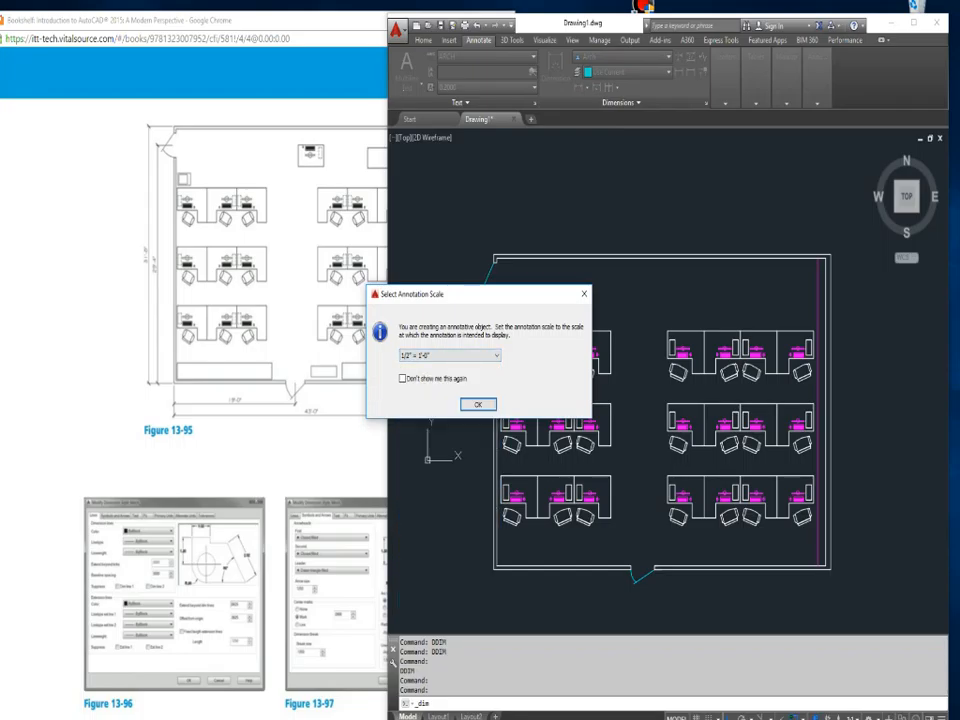
pyautogui.click(478, 404)
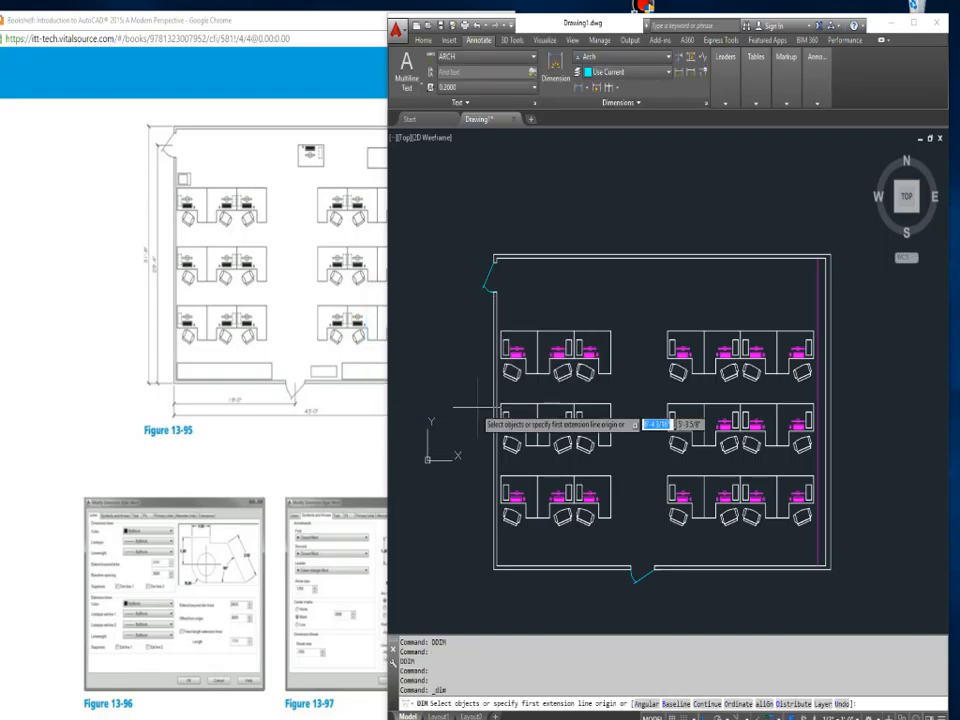
# Dimension the classroom's overall width between the bottom wall's outer corners, placing the dimension line below the door swing
pyautogui.click(493, 569)
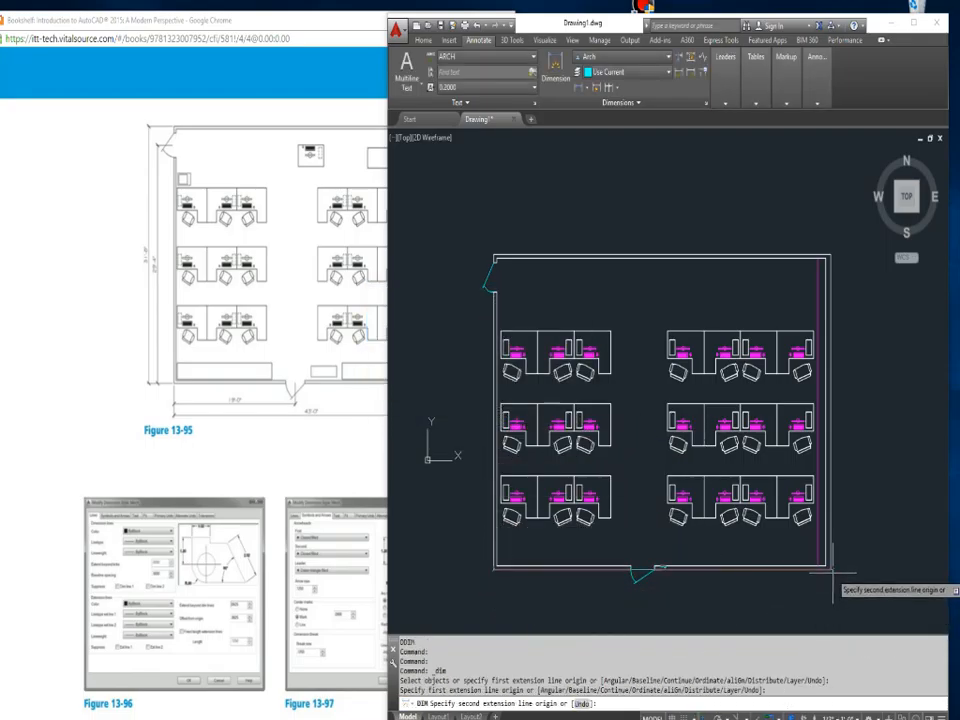
pyautogui.click(831, 569)
pyautogui.click(750, 605)
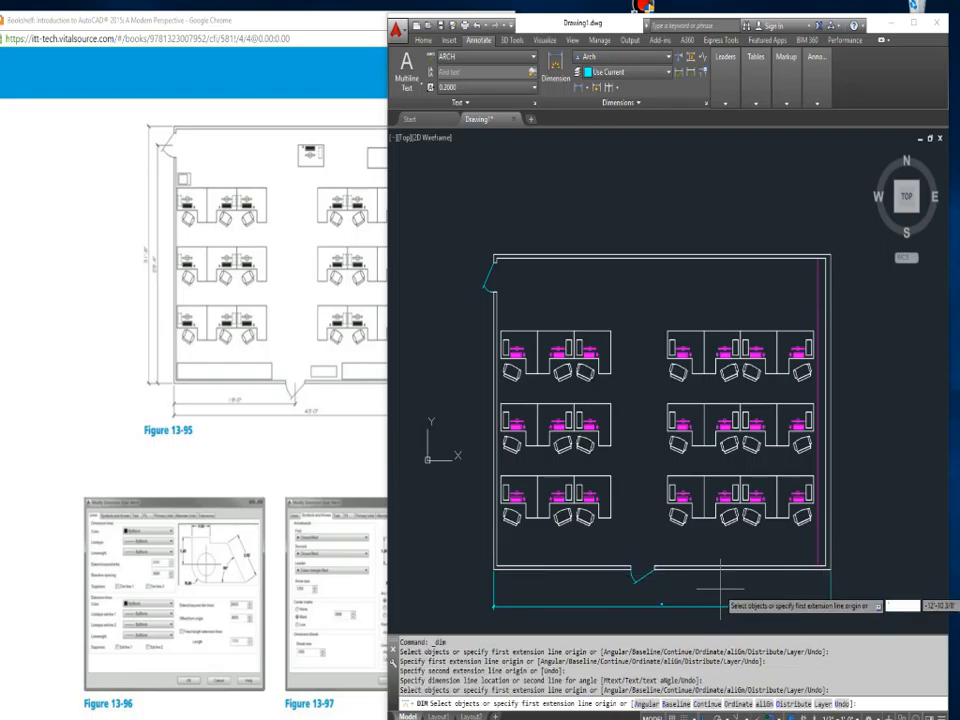
pyautogui.press('Escape')
pyautogui.scroll(5, 654, 606)
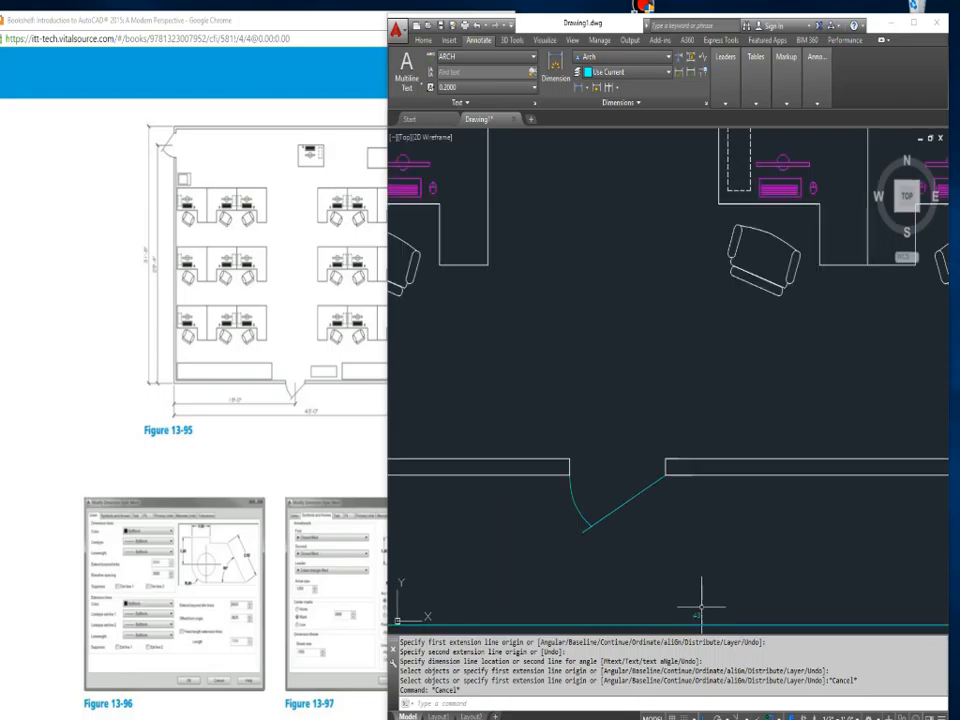
pyautogui.scroll(-5, 701, 605)
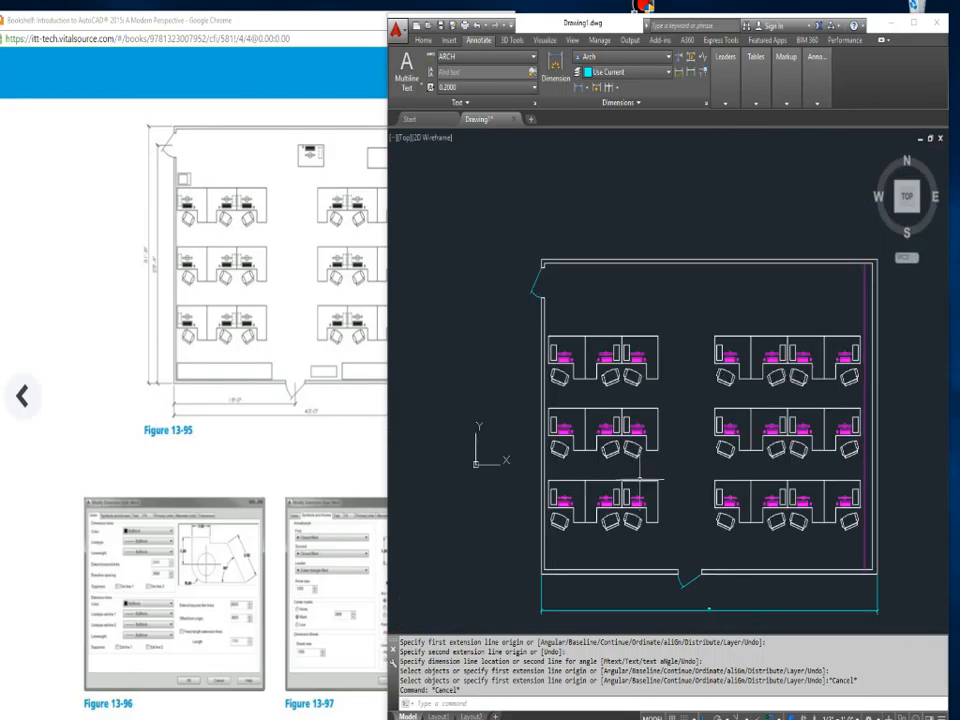
pyautogui.press('Escape')
pyautogui.press('Escape')
pyautogui.press('Escape')
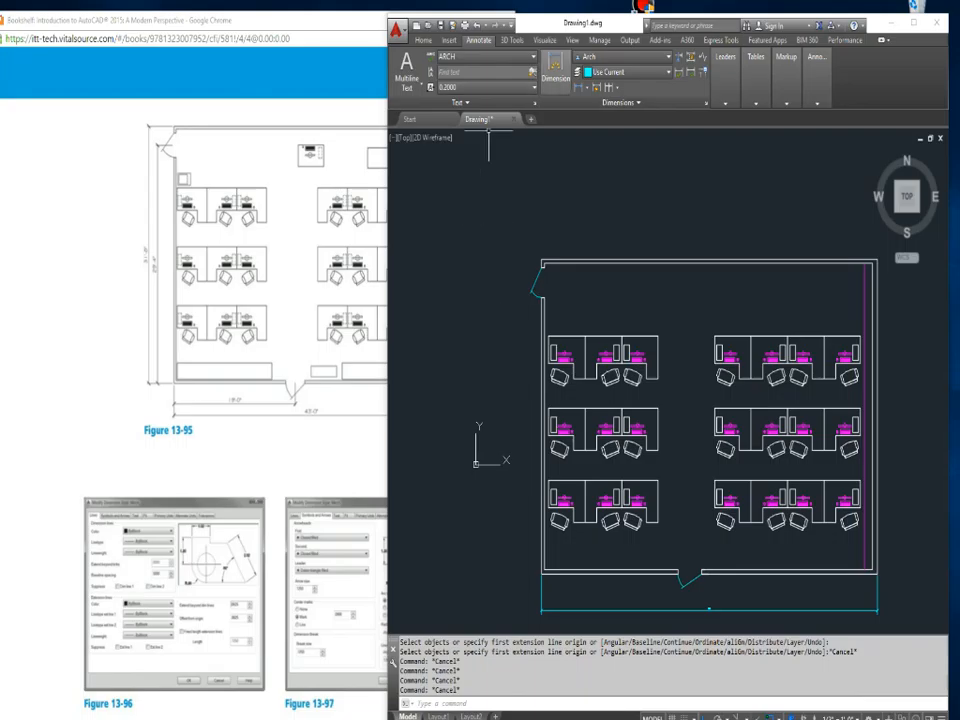
# Dimension the classroom's overall height between the left wall's outer corners, placing the dimension line outside the door swing
pyautogui.click(556, 68)
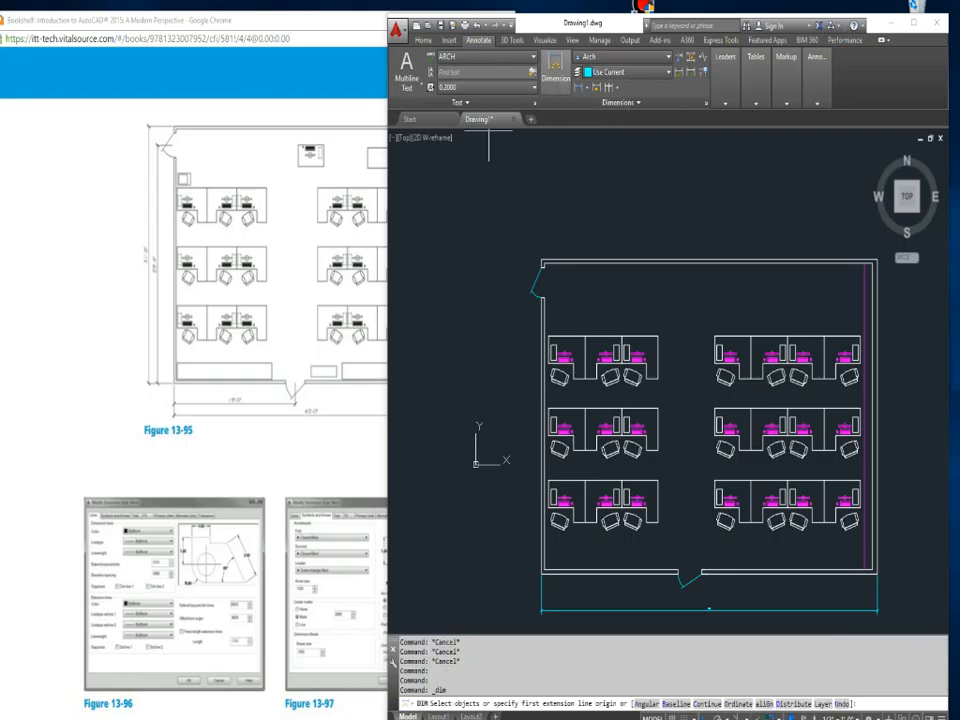
pyautogui.click(540, 574)
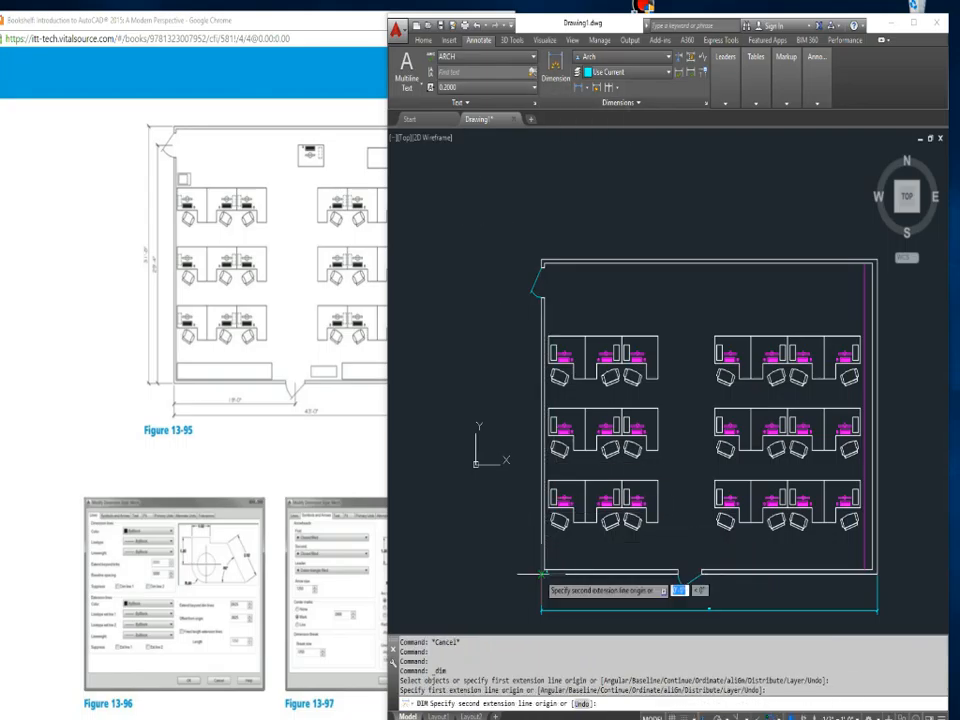
pyautogui.click(540, 264)
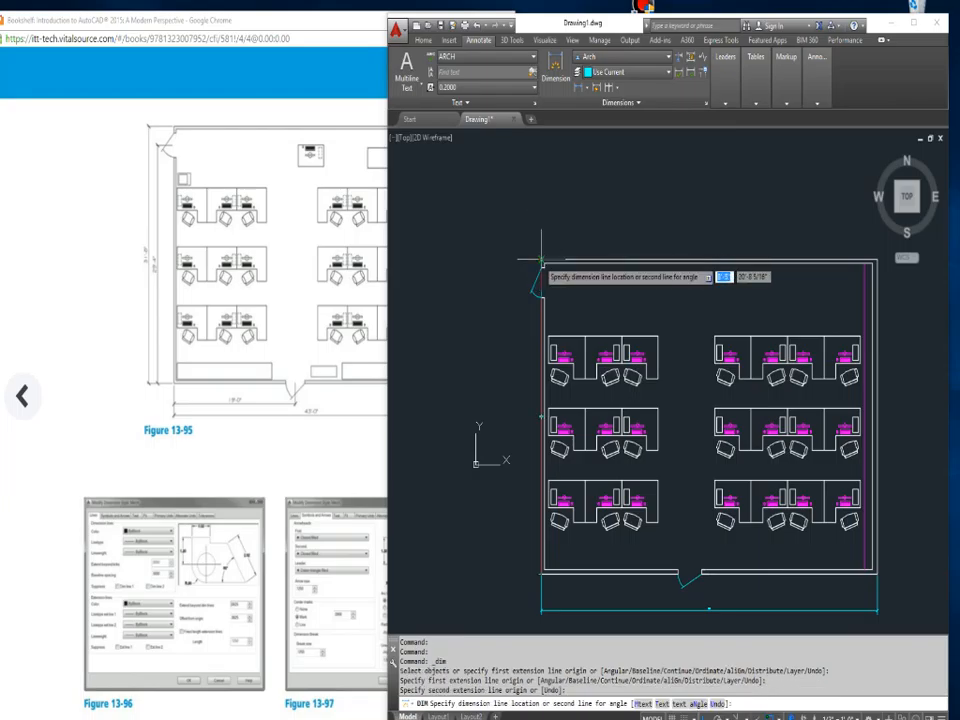
pyautogui.click(517, 264)
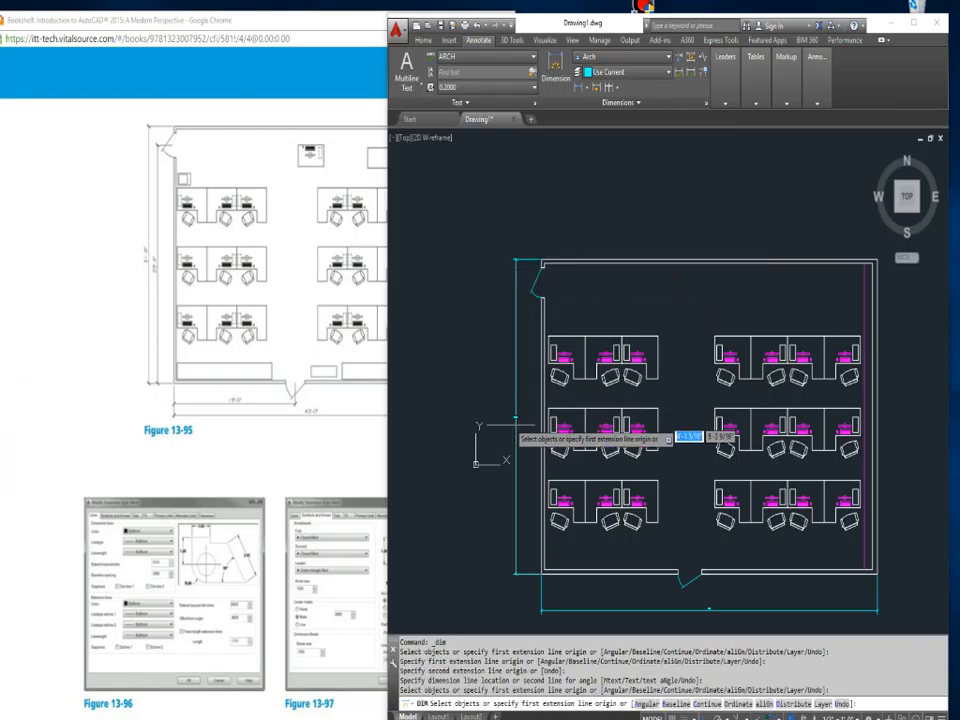
pyautogui.scroll(5, 514, 434)
pyautogui.click(517, 384)
pyautogui.press('Escape')
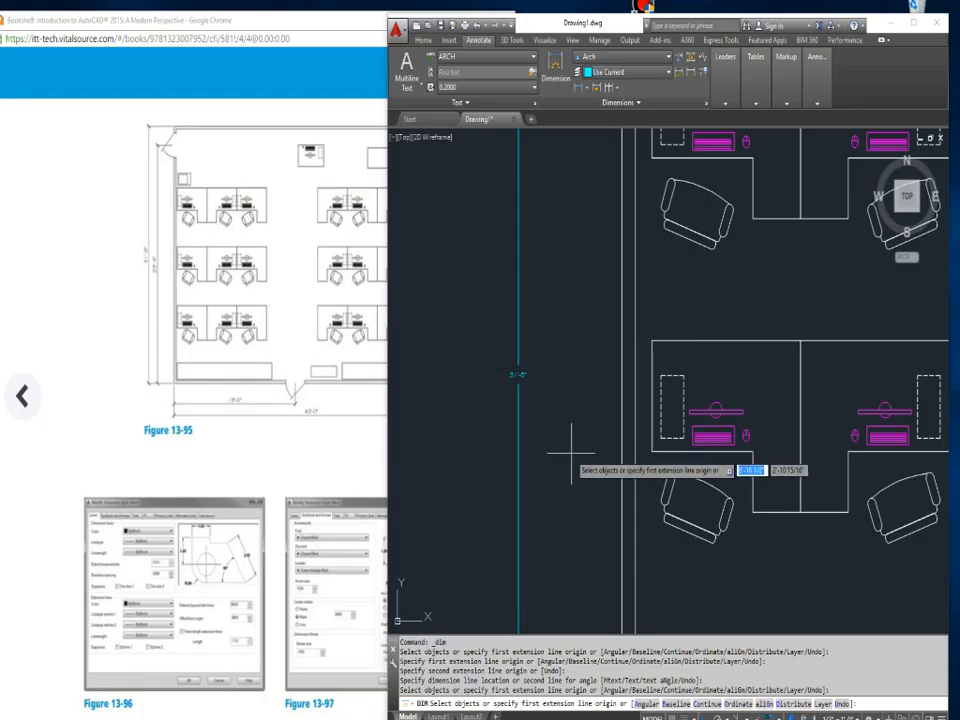
# Examine the gap between the dimension extension lines and the classroom's lower-left outer corner, ending the Dimension command
pyautogui.scroll(-5, 603, 512)
pyautogui.moveTo(610, 619); pyautogui.dragTo(590, 494, button='middle')
pyautogui.scroll(5, 575, 525)
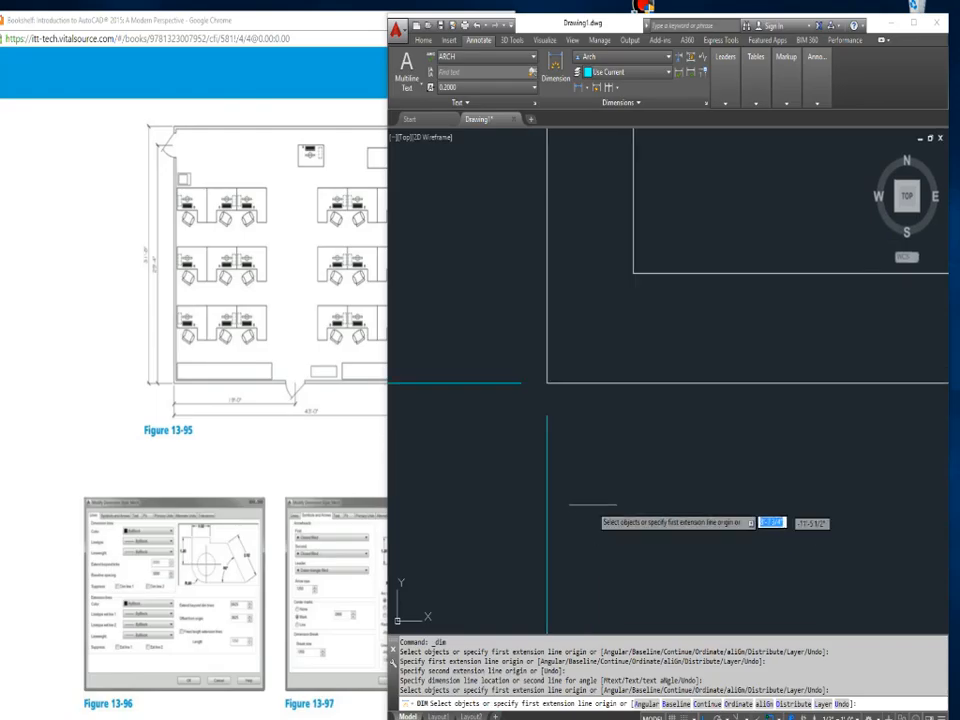
pyautogui.press('Escape')
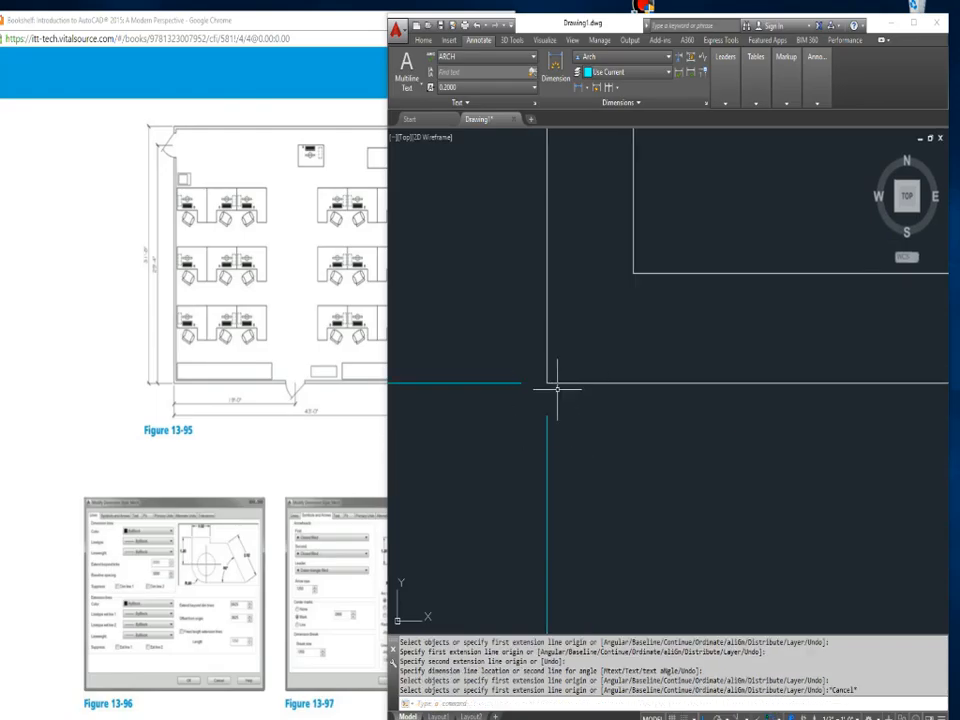
pyautogui.press('ctrl')
pyautogui.press('ctrl')
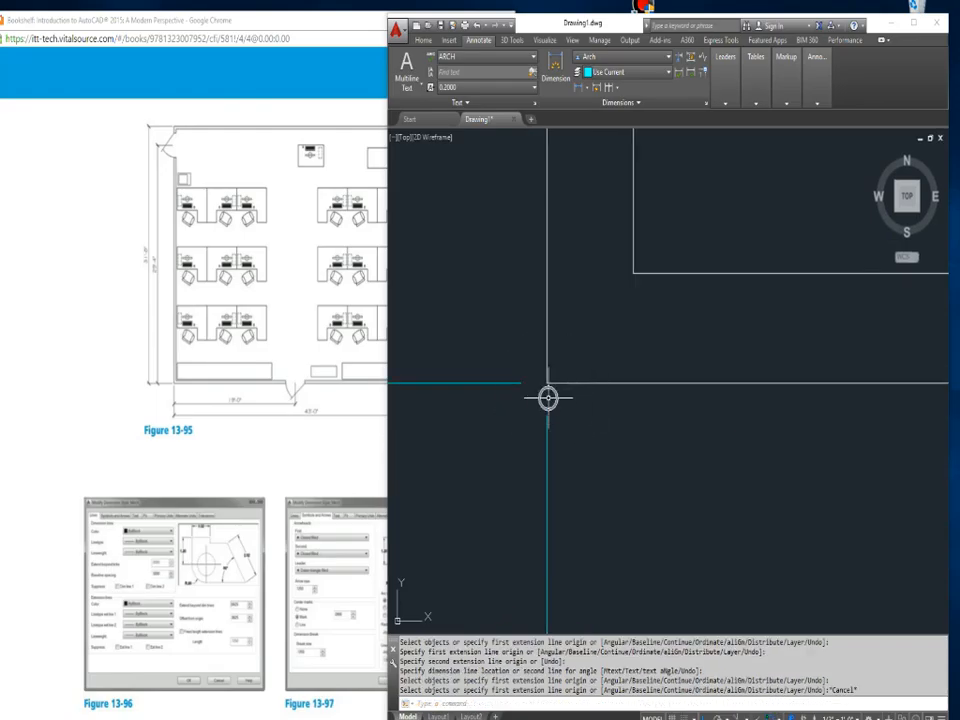
pyautogui.press('ctrl')
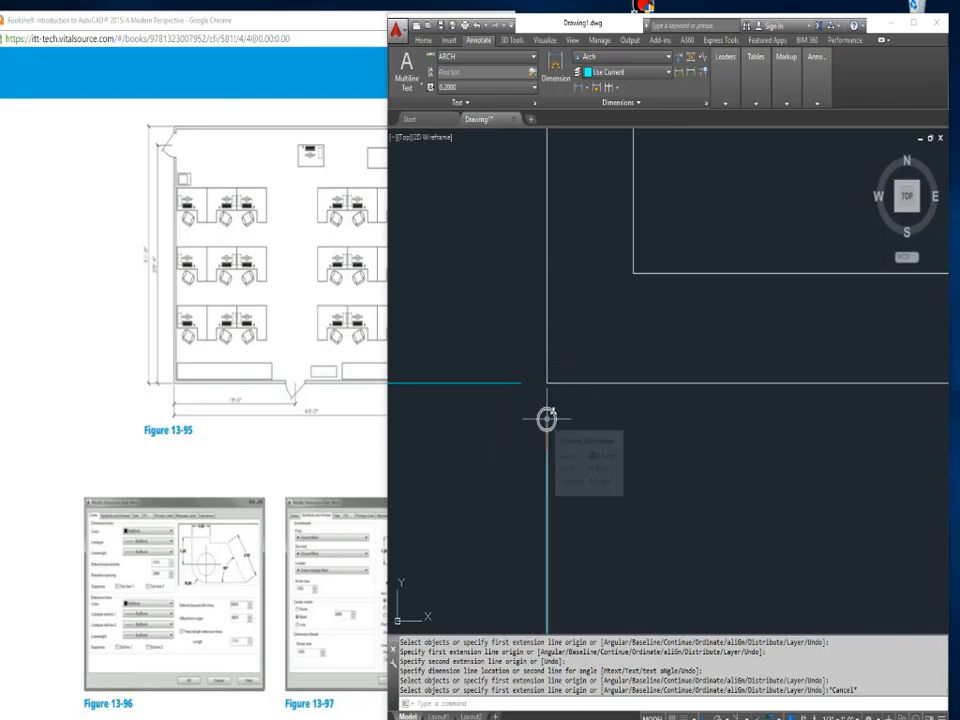
pyautogui.press('ctrl')
# Try stretching the height dimension's lower extension origin off the wall corner, with Ortho off, onto the end of the width dimension's extension line
pyautogui.click(547, 383)
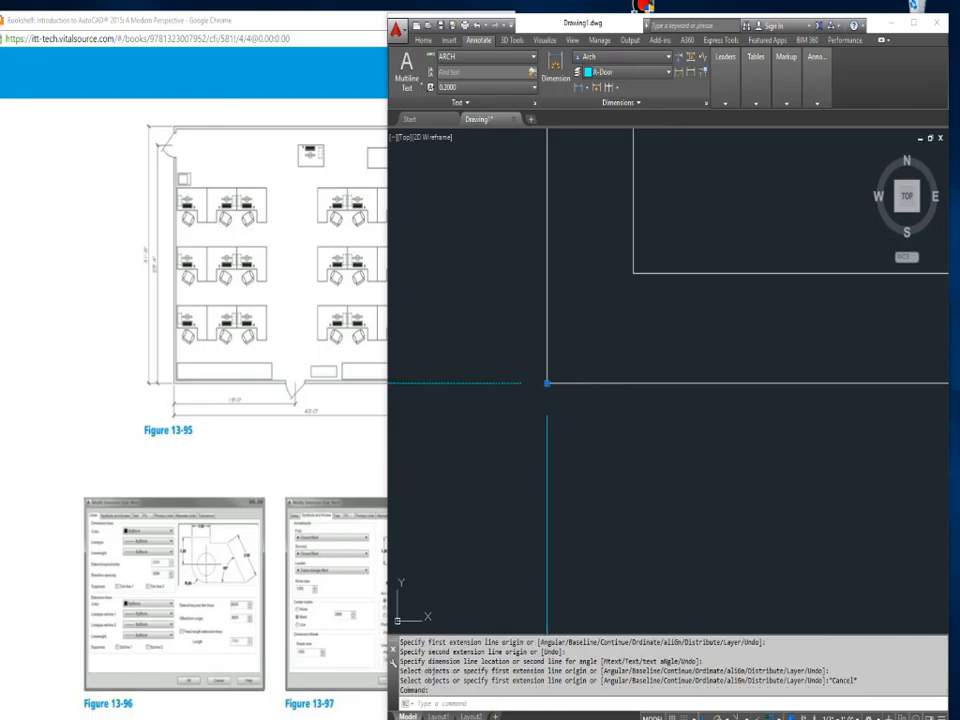
pyautogui.click(547, 383)
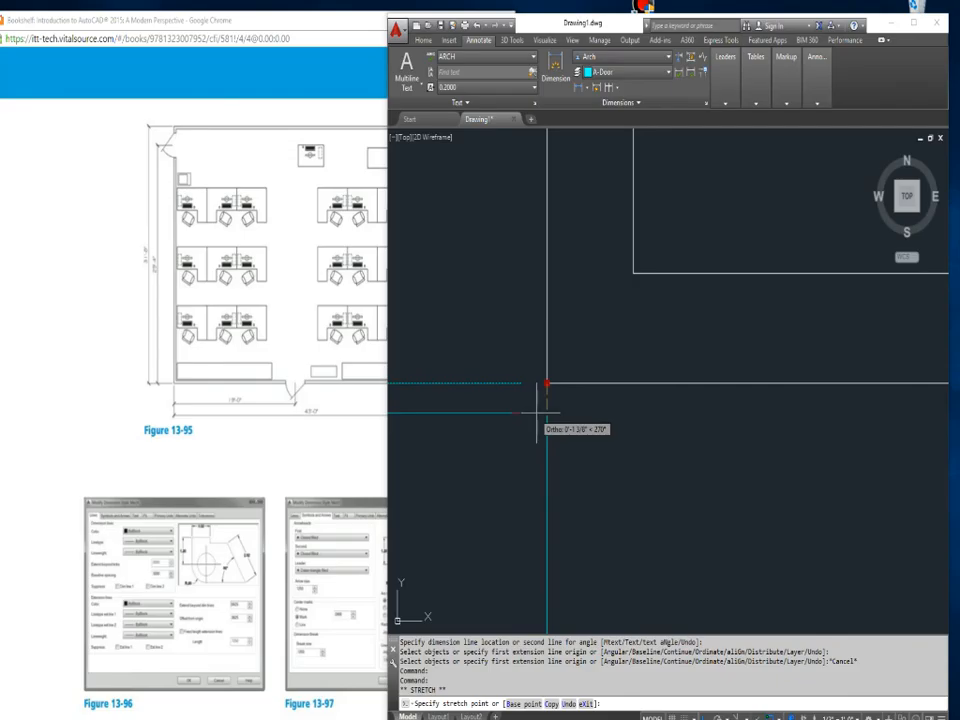
pyautogui.press('F8')
pyautogui.click(534, 418)
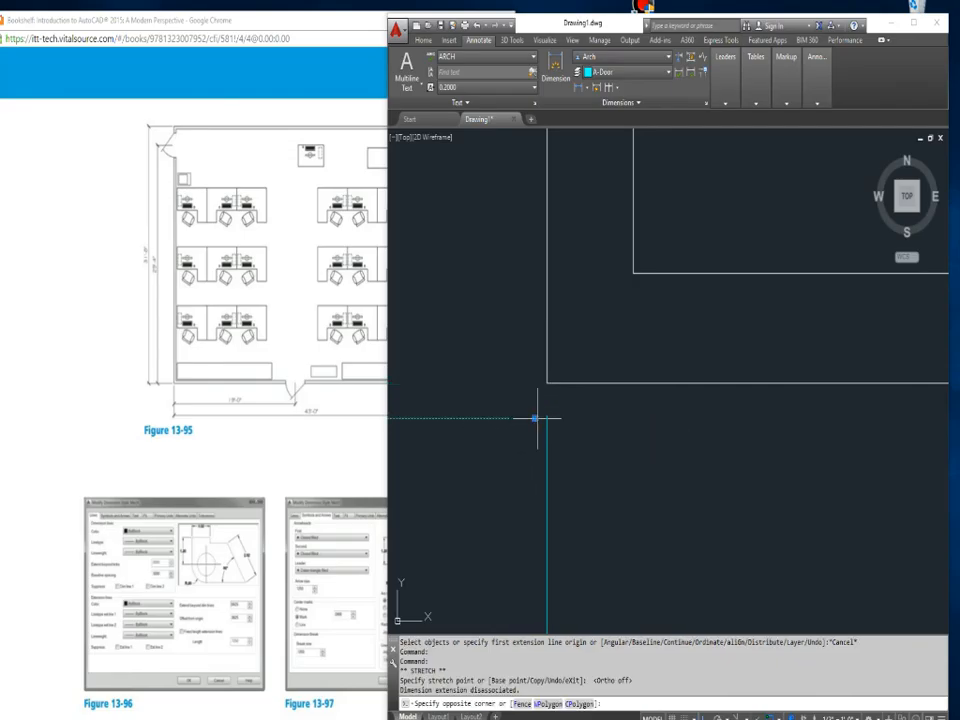
pyautogui.click(531, 418)
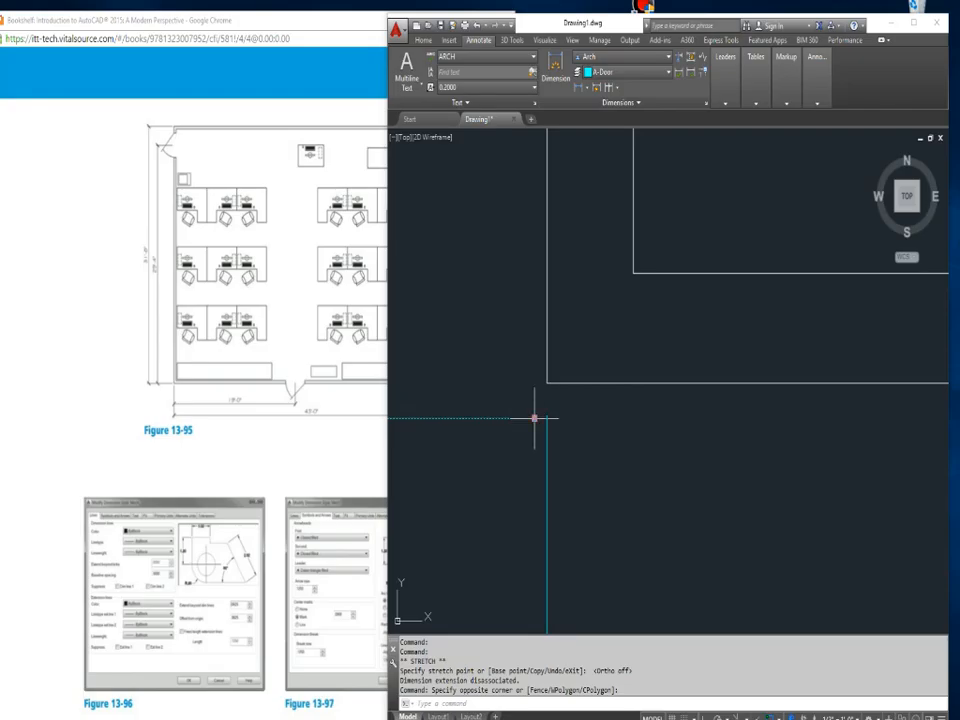
pyautogui.click(534, 418)
pyautogui.keyDown('shift'); pyautogui.rightClick(546, 419); pyautogui.keyUp('shift')
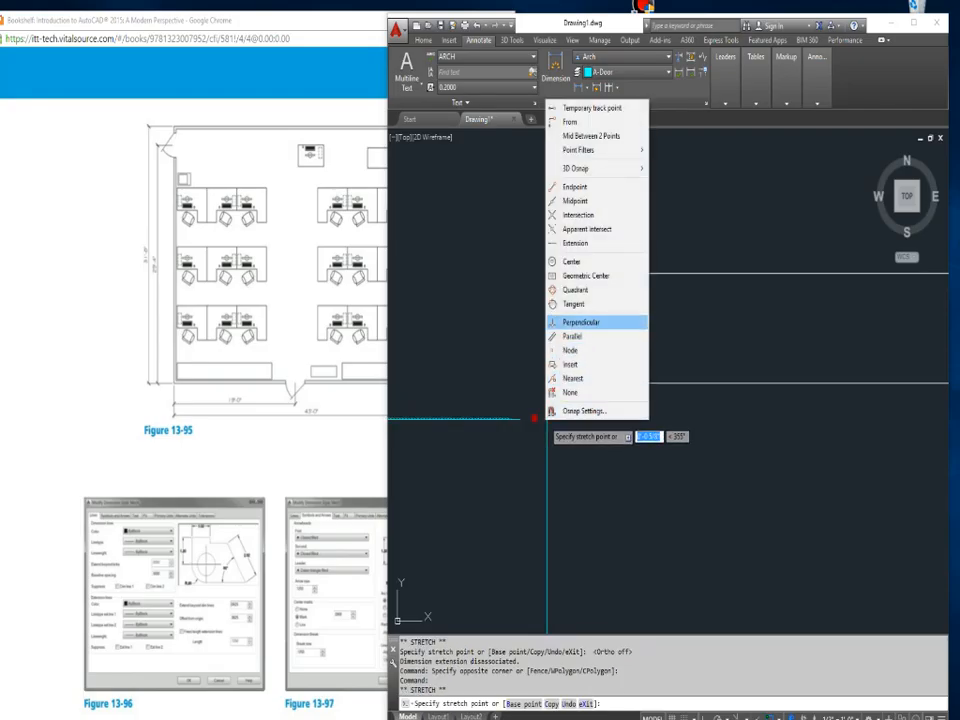
pyautogui.click(575, 187)
pyautogui.click(546, 418)
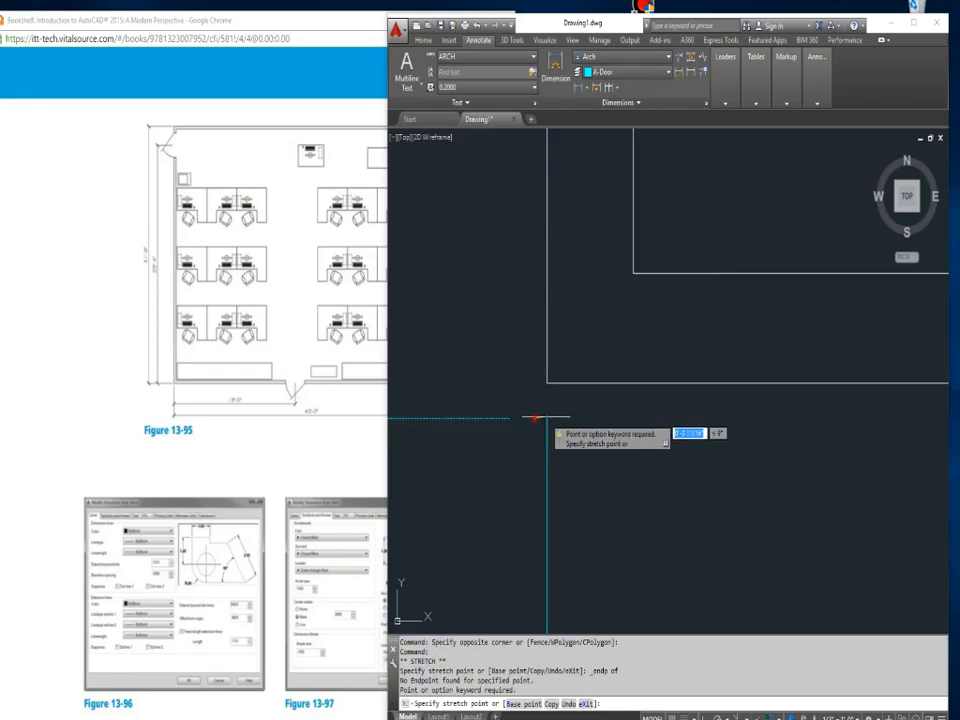
pyautogui.click(549, 415)
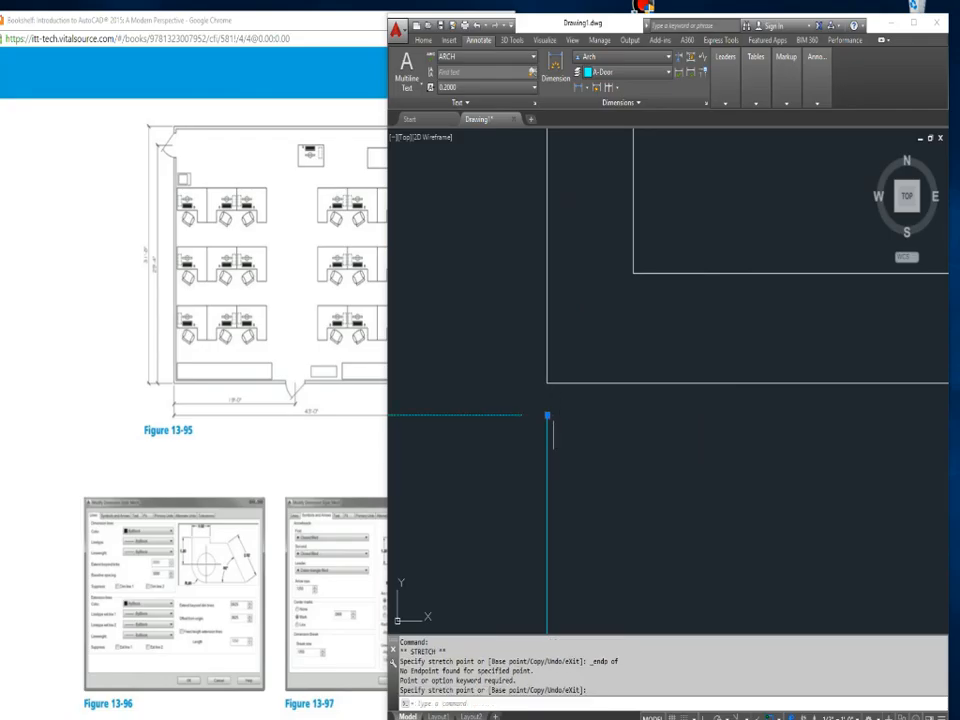
# Undo the grip edits made to the height dimension's lower extension origin
pyautogui.press('Escape')
pyautogui.hotkey('ctrl', 'z')
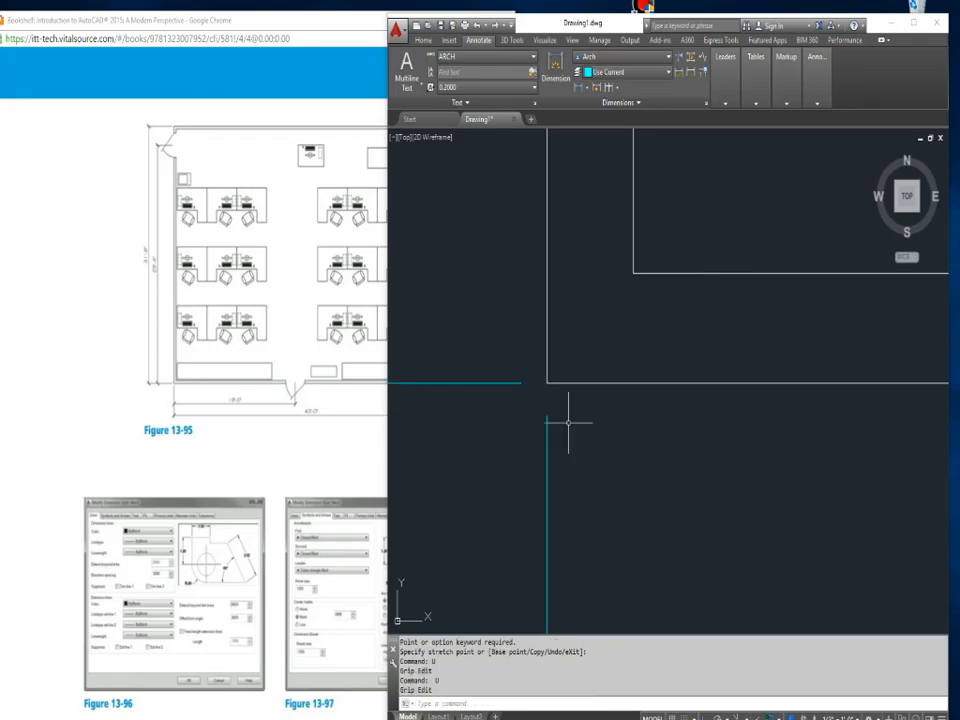
pyautogui.hotkey('ctrl', 'z')
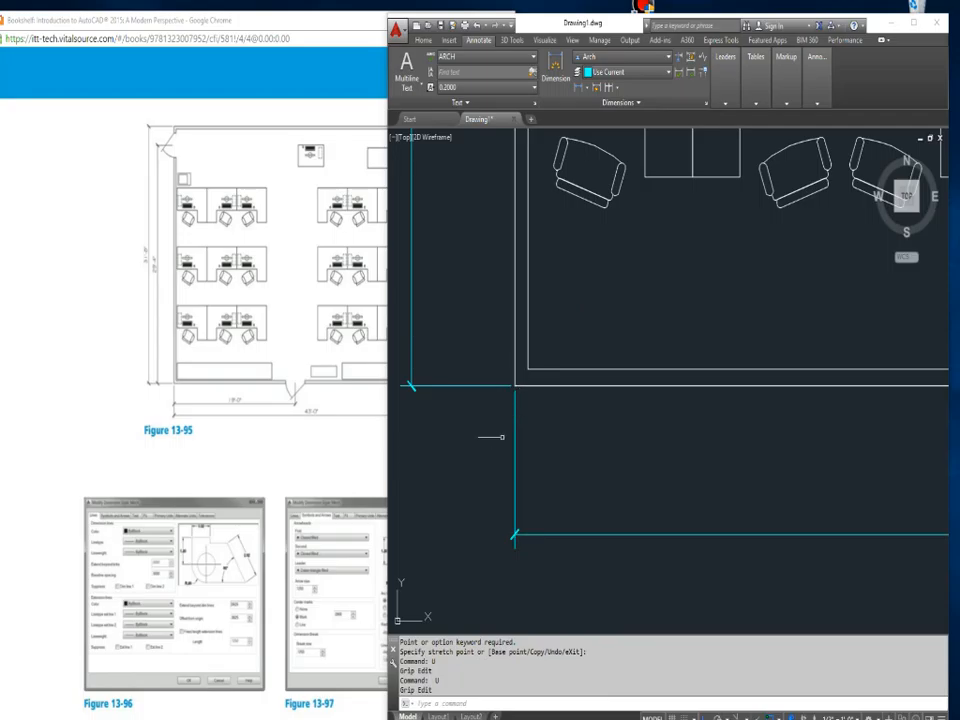
# Examine the overall height dimension and its text beside the left wall against Figure 13-95
pyautogui.scroll(-5, 508, 399)
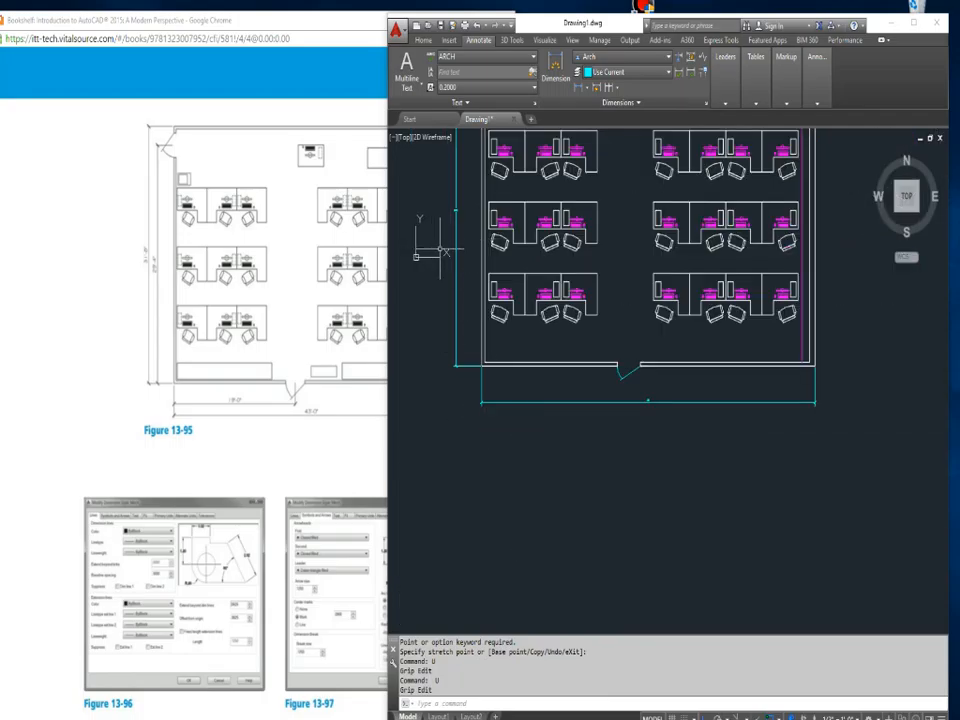
pyautogui.scroll(4, 440, 248)
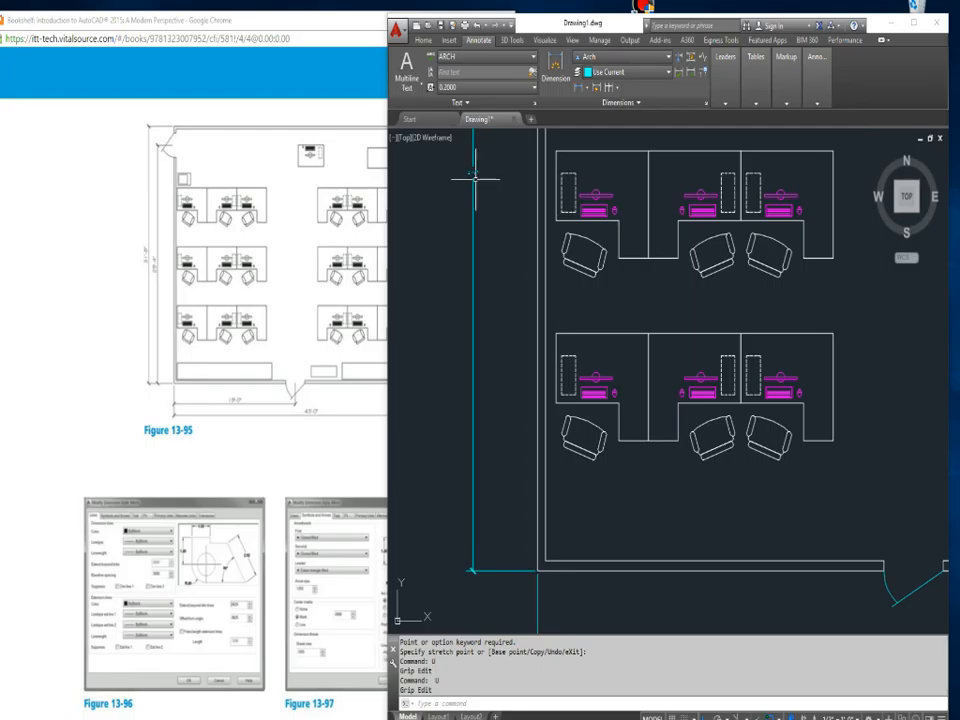
pyautogui.press('Escape')
pyautogui.press('Escape')
pyautogui.press('Escape')
pyautogui.press('Escape')
pyautogui.press('Escape')
pyautogui.press('Escape')
pyautogui.press('Escape')
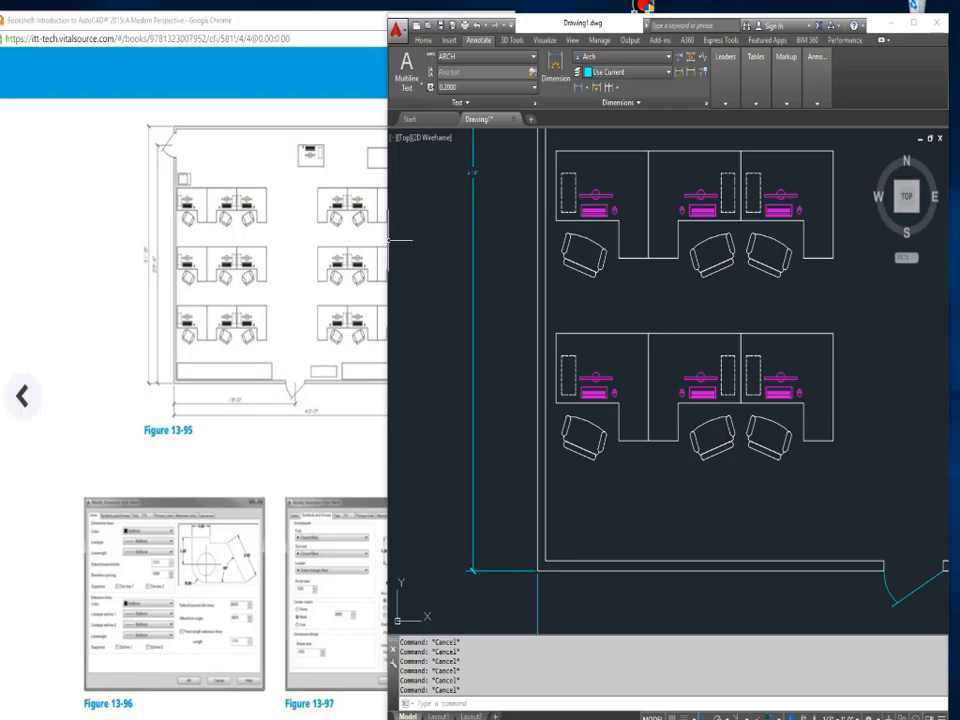
pyautogui.scroll(2, 508, 241)
pyautogui.moveTo(508, 239)
pyautogui.mouseDown(button='middle')
pyautogui.moveTo(478, 339)
pyautogui.moveTo(496, 371)
pyautogui.mouseUp(button='middle')
pyautogui.scroll(-2, 499, 372)
pyautogui.scroll(-6, 506, 373)
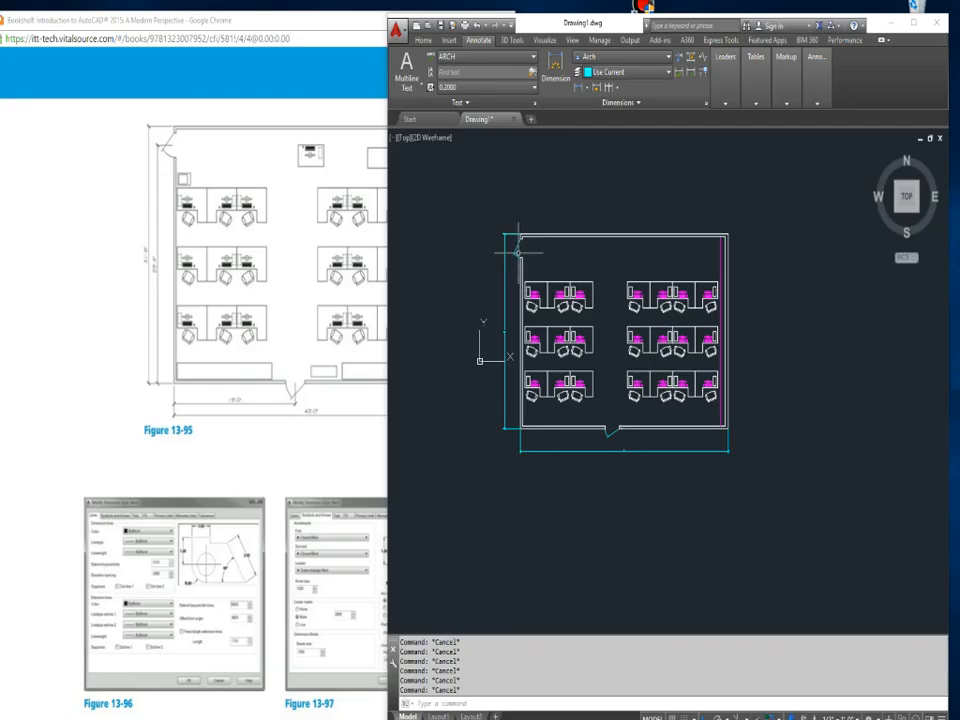
# Draw a helper line across the left wall's door opening, from one jamb's outer corner to the other
pyautogui.write('L')
pyautogui.press('Return')
pyautogui.scroll(6, 516, 258)
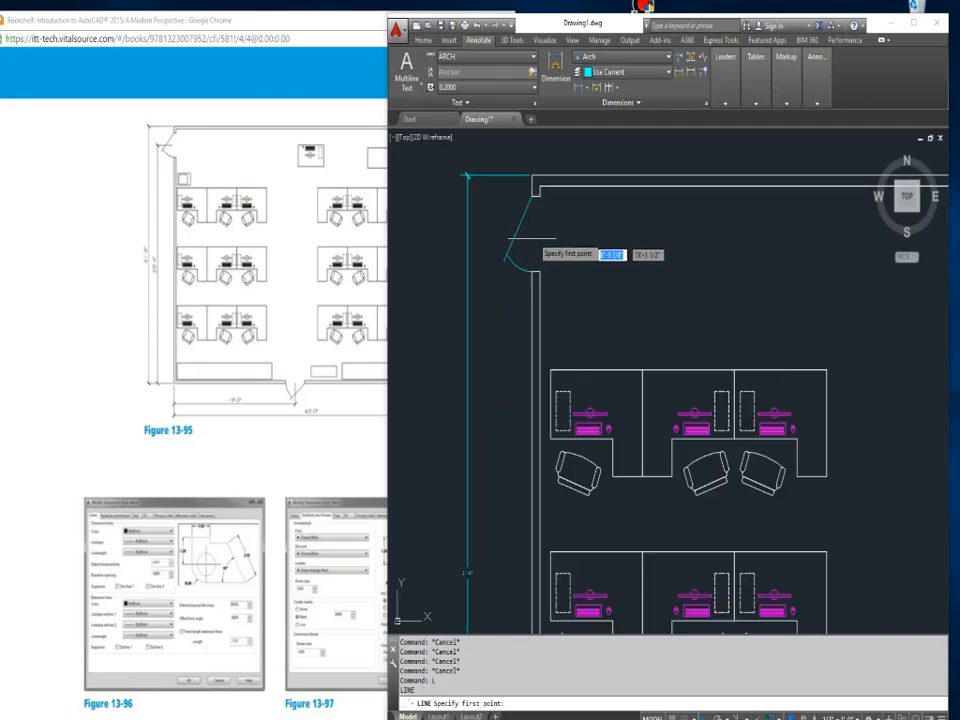
pyautogui.click(531, 178)
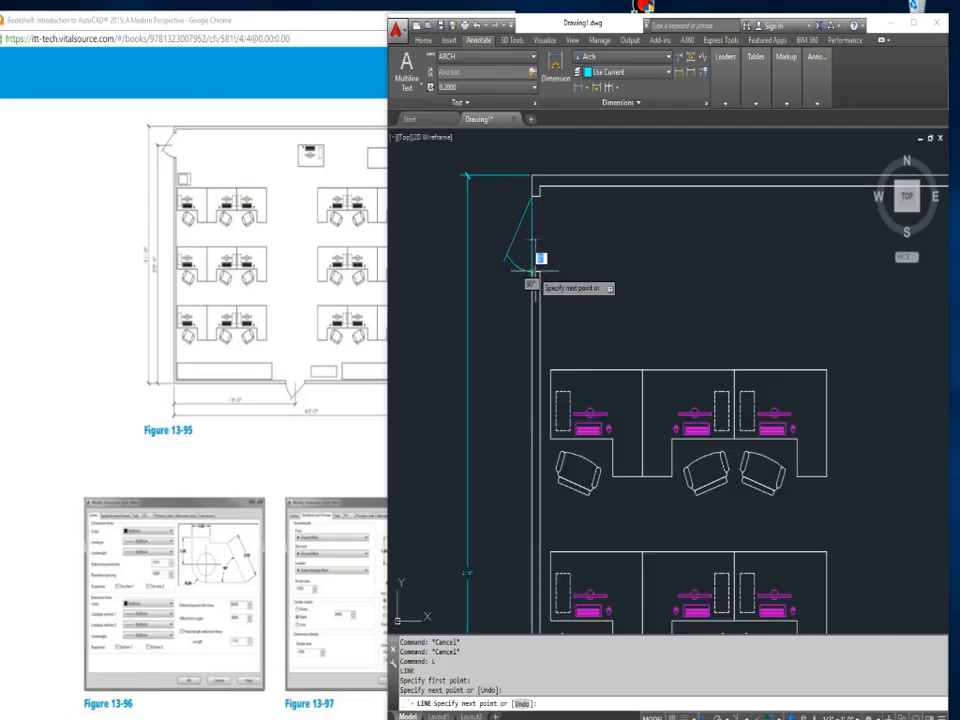
pyautogui.press('Escape')
pyautogui.press('Escape')
pyautogui.scroll(-7, 545, 268)
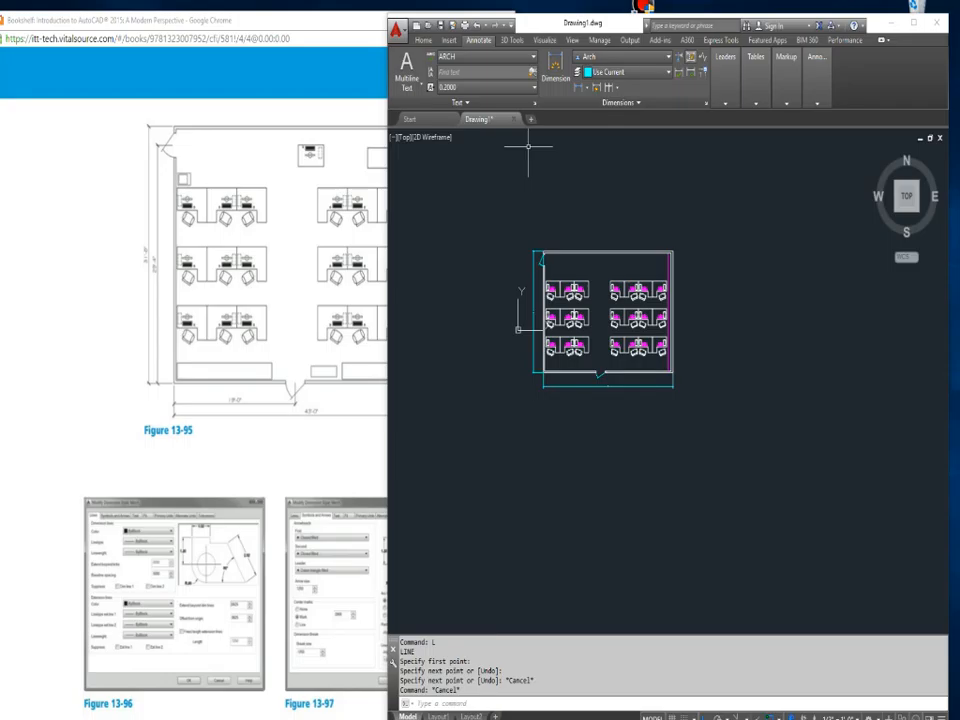
# Widen the AutoCAD window and dimension from the lower-left outer corner to the left door helper line's midpoint, placing it inside the overall height dimension
pyautogui.moveTo(388, 274); pyautogui.dragTo(108, 274)
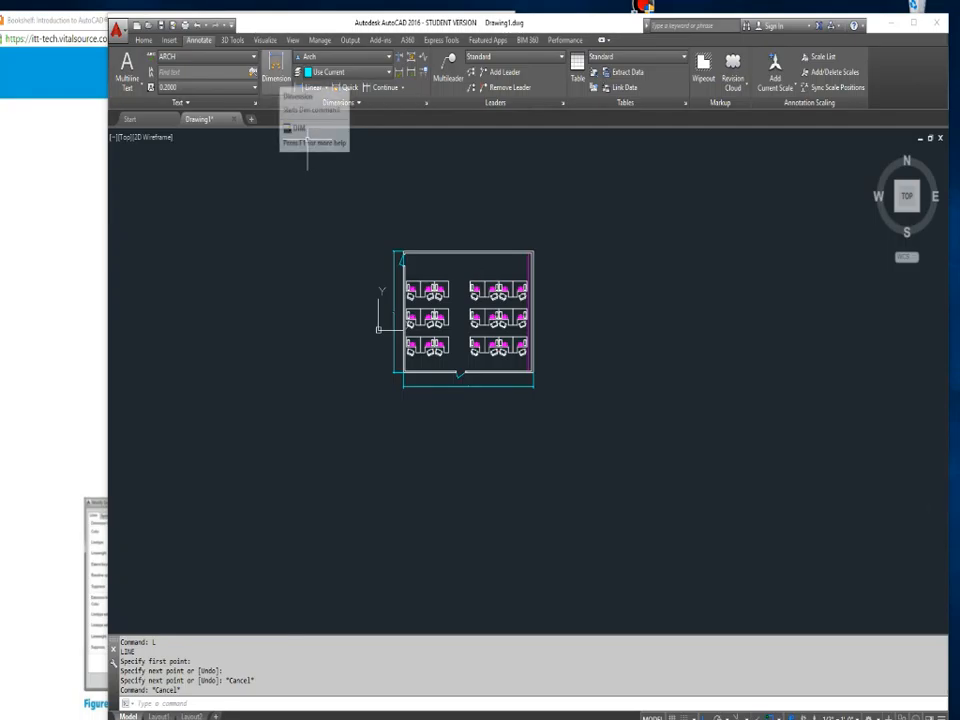
pyautogui.click(276, 68)
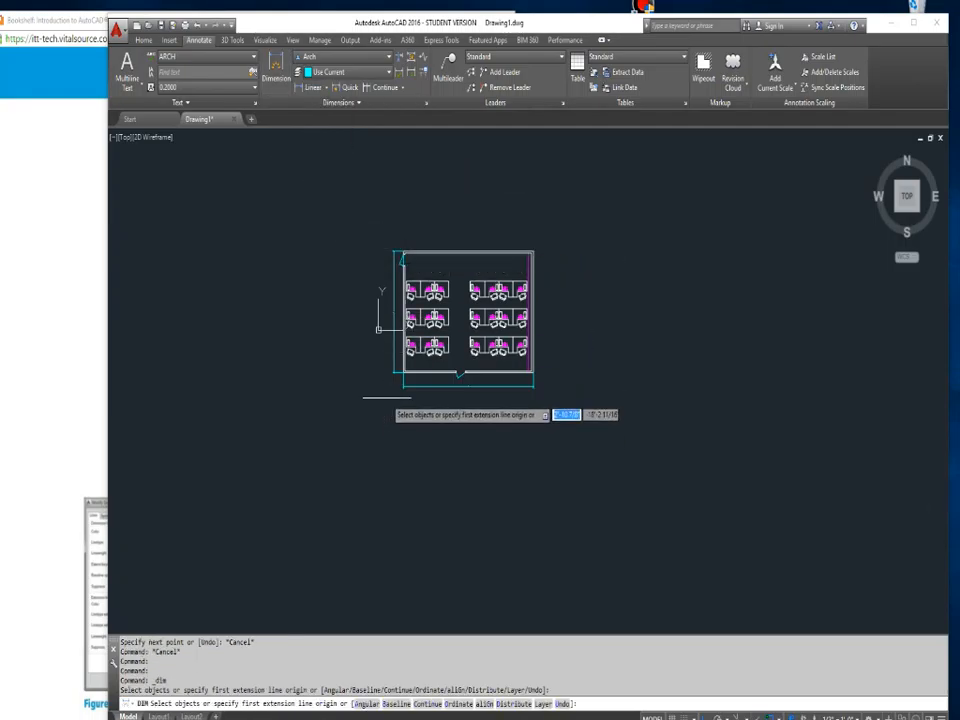
pyautogui.scroll(5, 396, 387)
pyautogui.keyDown('shift'); pyautogui.rightClick(437, 392); pyautogui.keyUp('shift')
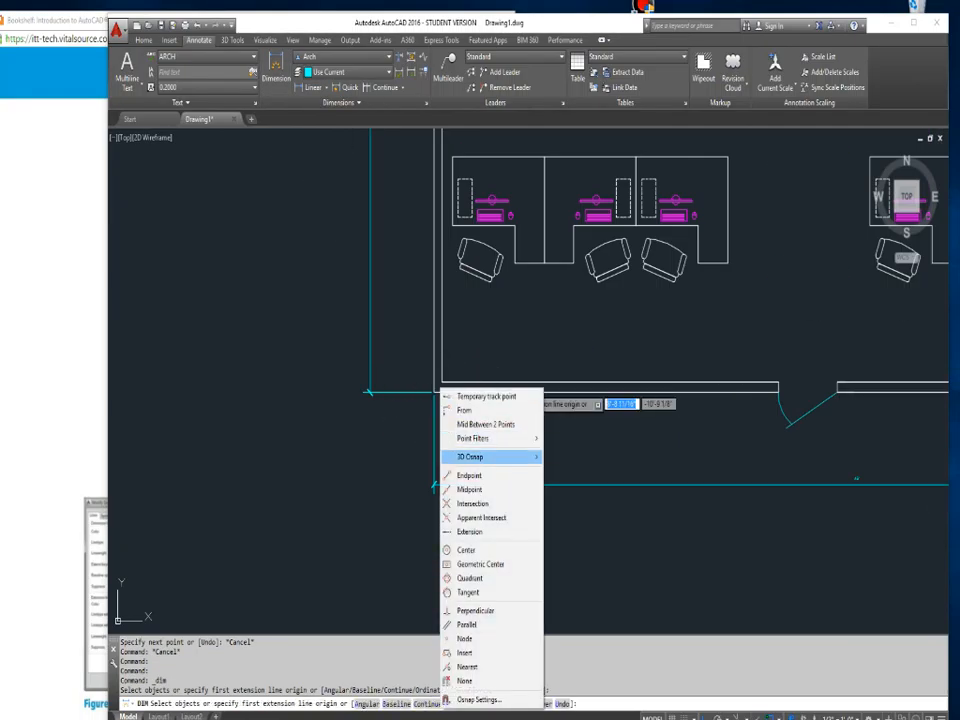
pyautogui.click(469, 475)
pyautogui.click(434, 392)
pyautogui.moveTo(434, 154); pyautogui.dragTo(428, 514, button='middle')
pyautogui.moveTo(430, 197); pyautogui.dragTo(425, 518, button='middle')
pyautogui.keyDown('shift'); pyautogui.rightClick(407, 377); pyautogui.keyUp('shift')
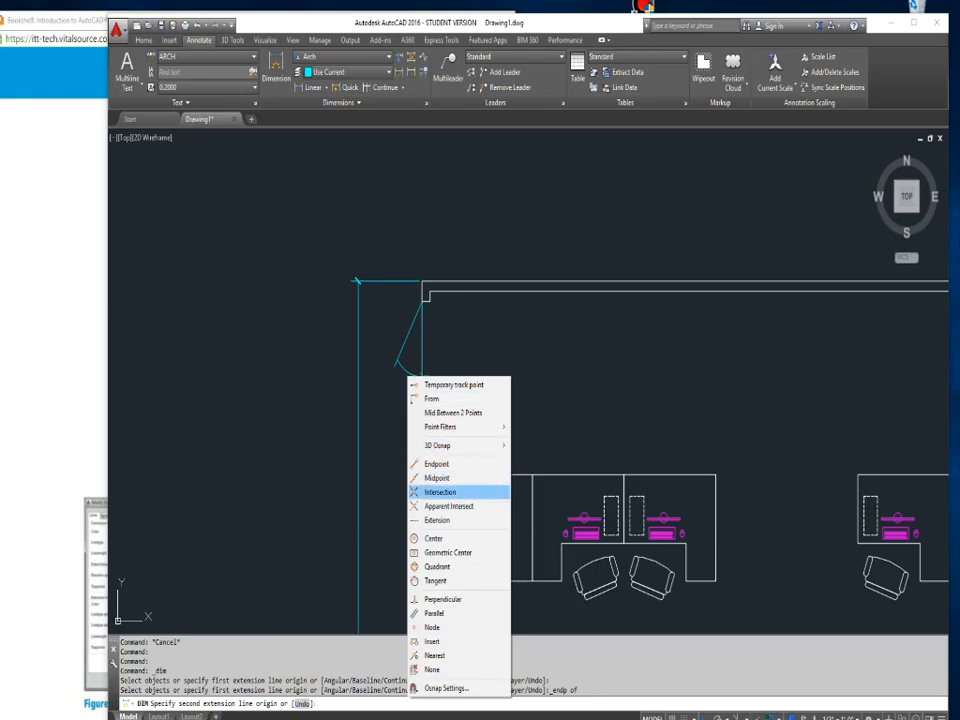
pyautogui.click(437, 478)
pyautogui.click(421, 340)
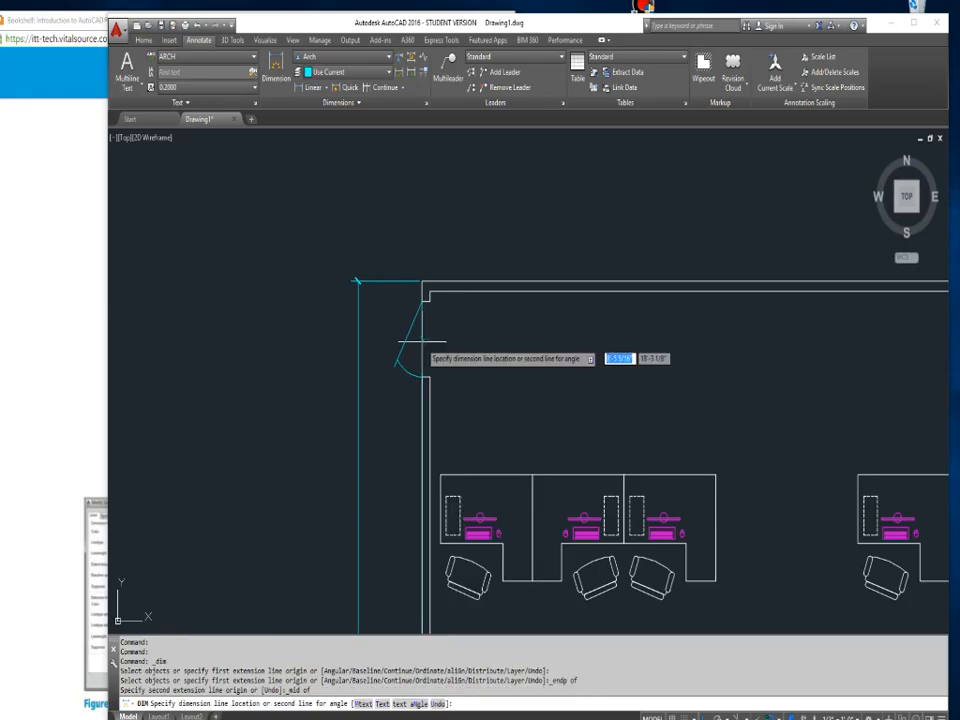
pyautogui.click(382, 342)
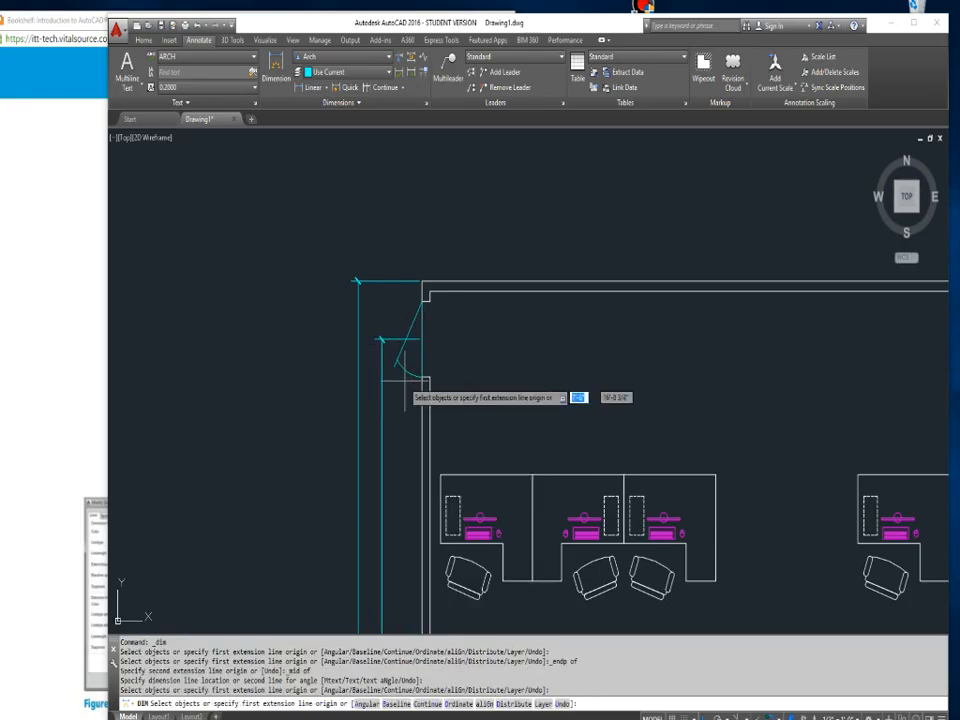
pyautogui.press('Escape')
# Delete the helper line across the left wall's door opening
pyautogui.click(422, 349)
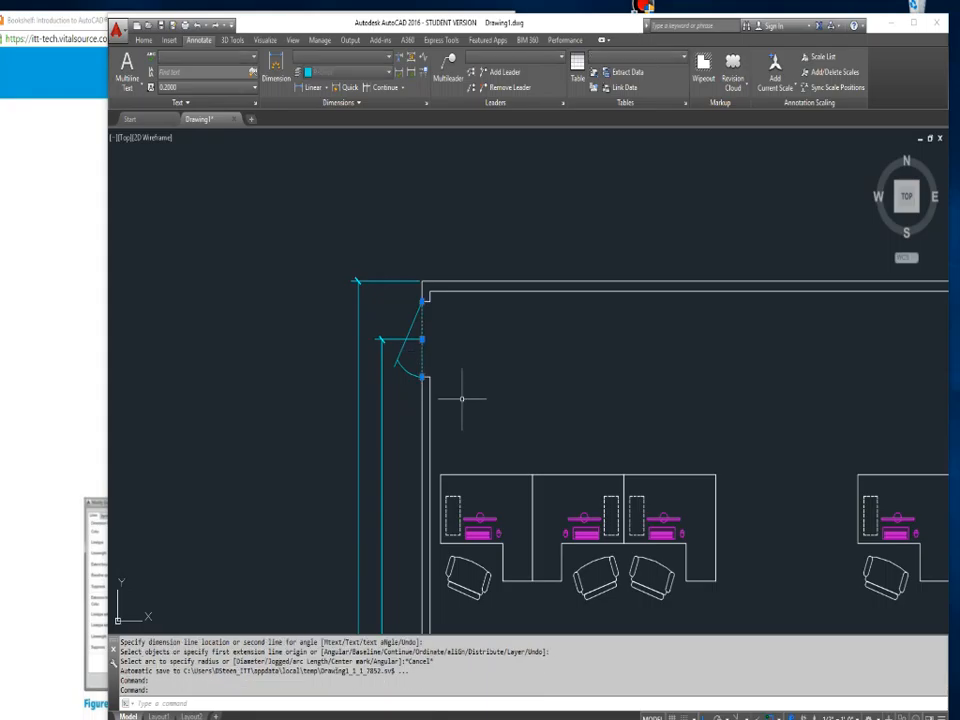
pyautogui.press('Delete')
pyautogui.scroll(-6, 462, 385)
pyautogui.scroll(8, 436, 445)
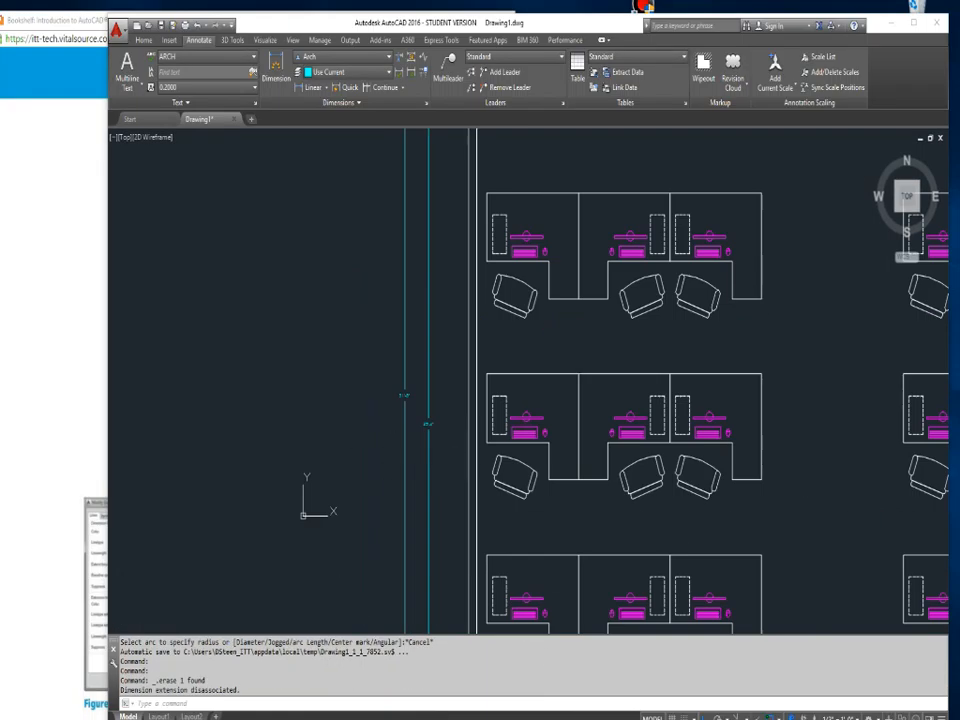
# Check the dimension to the bottom door's center in Figure 13-95 and locate that door in the drawing
pyautogui.click(80, 370)
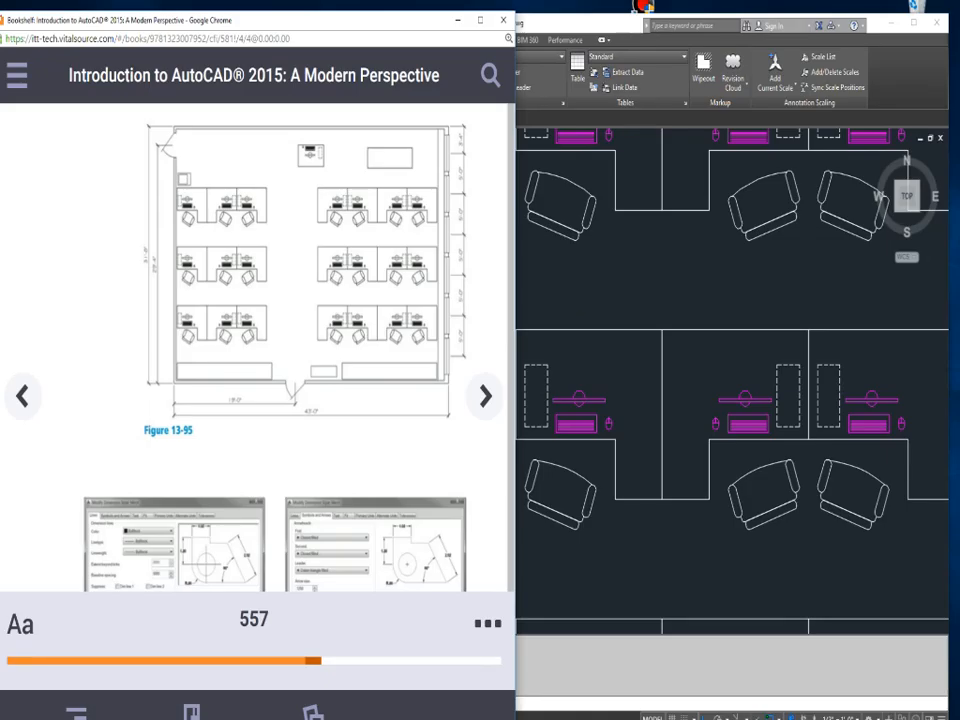
pyautogui.press('ctrl')
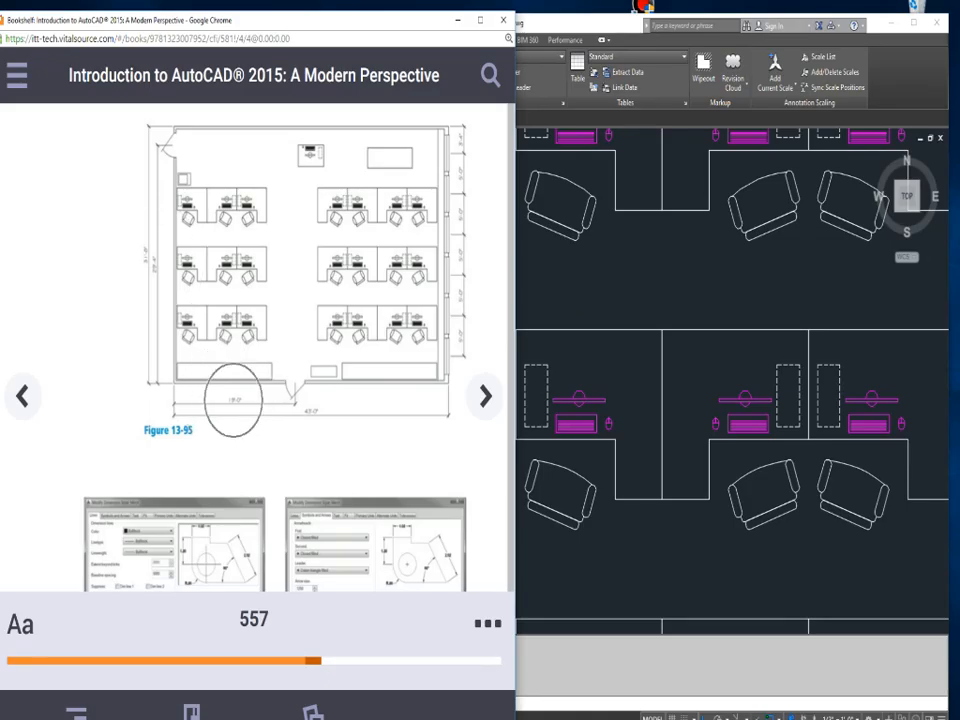
pyautogui.click(635, 502)
pyautogui.scroll(-8, 634, 483)
pyautogui.scroll(-2, 634, 483)
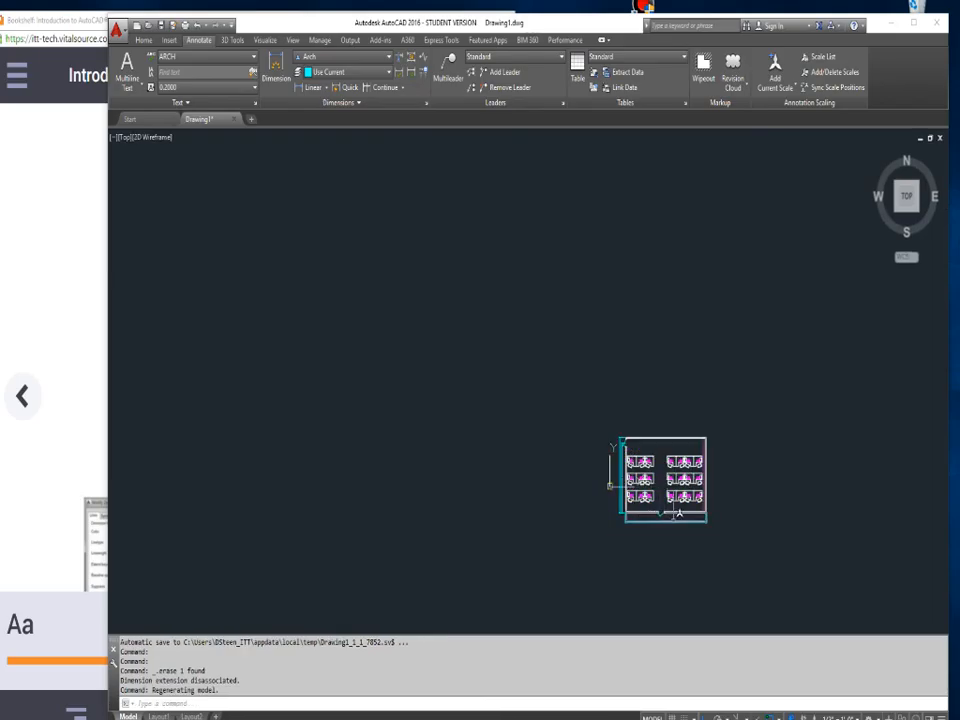
pyautogui.scroll(6, 674, 518)
pyautogui.press('Escape')
pyautogui.press('Escape')
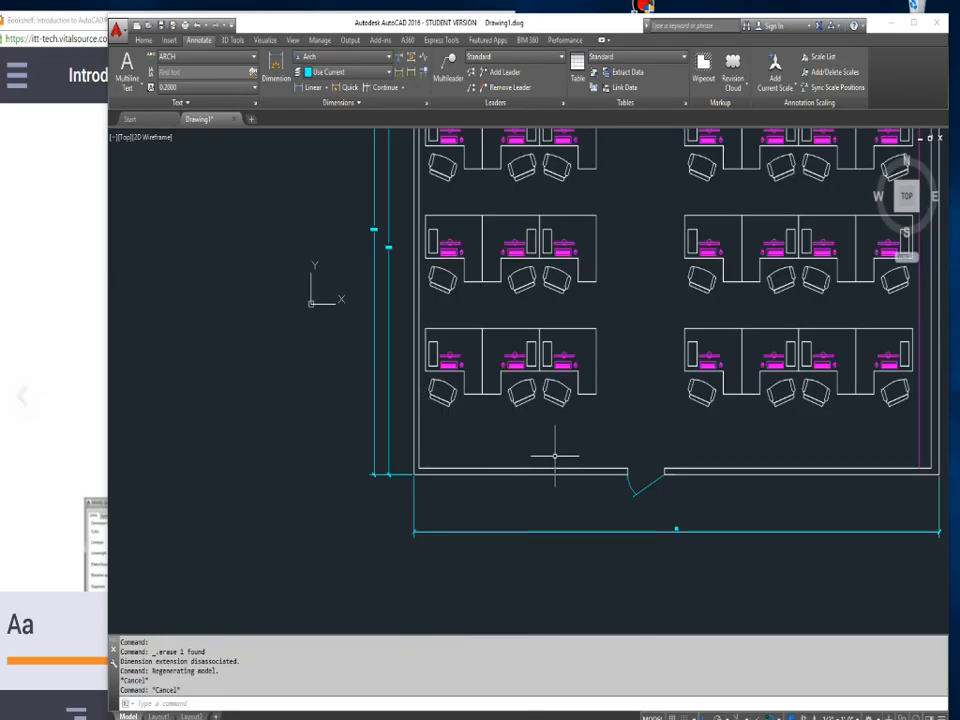
# Draw a helper line across the bottom wall's door opening, from one jamb's outer corner to the other
pyautogui.write('l')
pyautogui.press('Return')
pyautogui.click(630, 491)
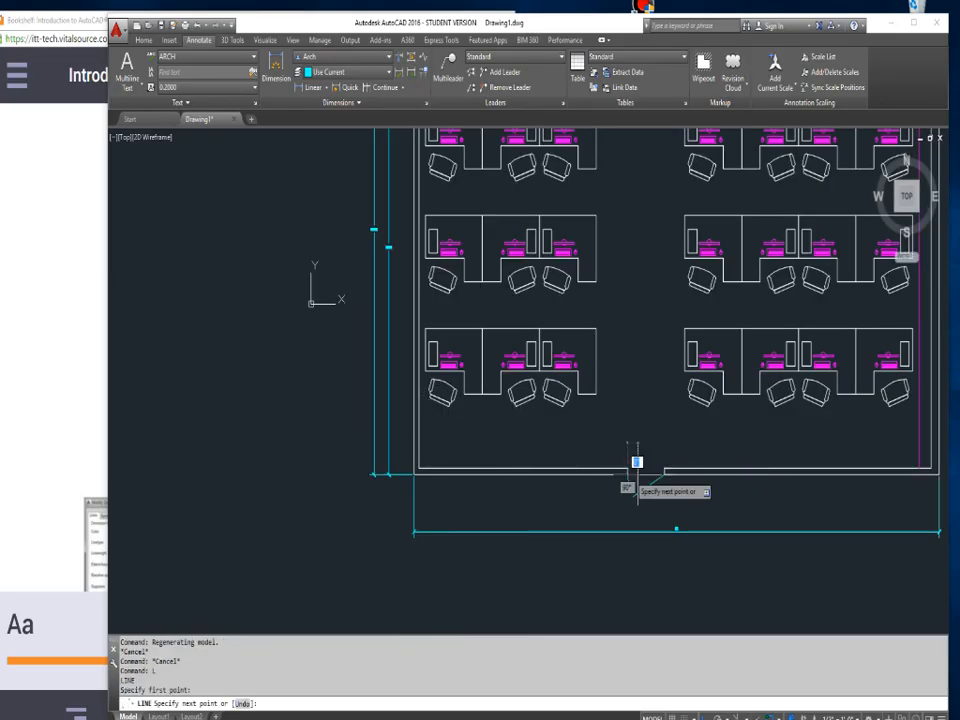
pyautogui.click(663, 474)
pyautogui.press('Escape')
pyautogui.press('Escape')
pyautogui.press('Escape')
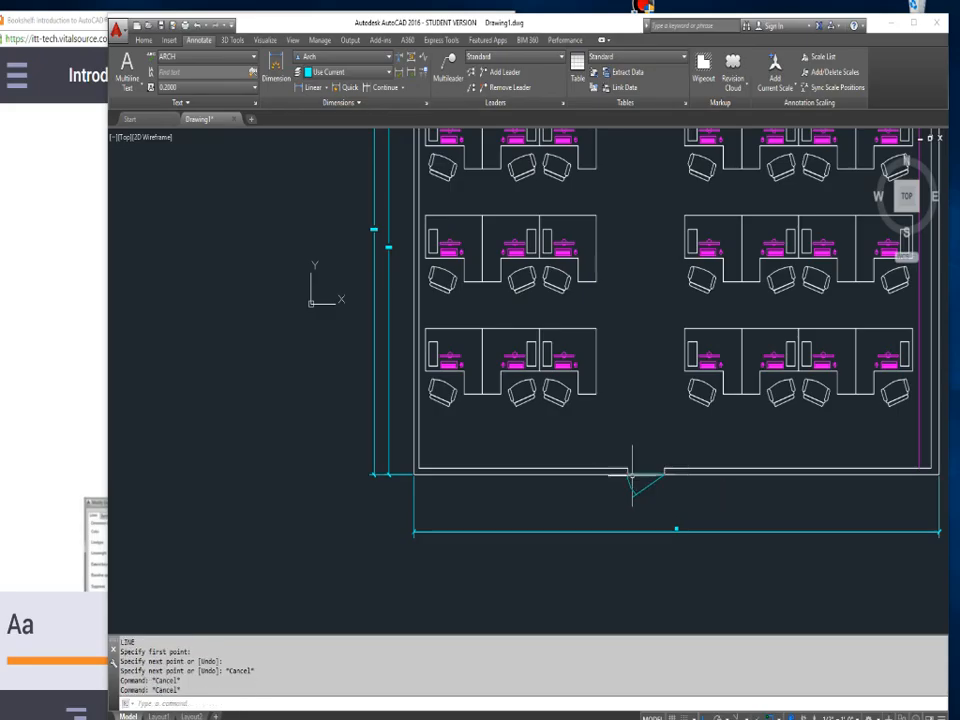
pyautogui.write('dim')
pyautogui.press('Return')
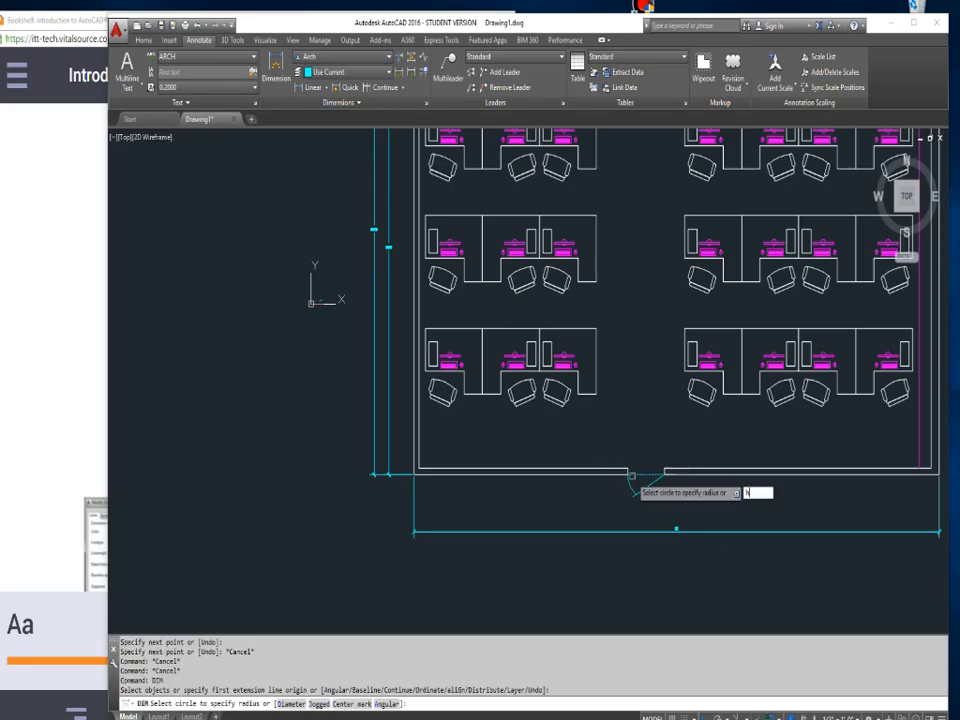
pyautogui.write('hor')
pyautogui.press('Return')
pyautogui.press('Escape')
pyautogui.press('Escape')
pyautogui.press('Escape')
pyautogui.press('Escape')
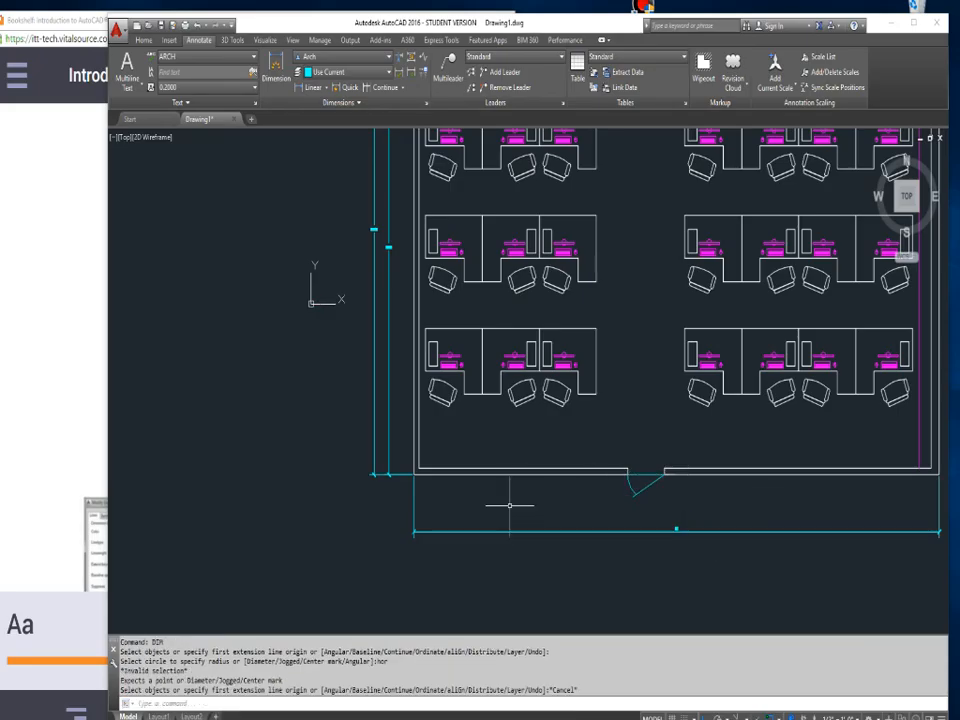
# Add a horizontal dimension from the lower-left outer corner to the midpoint of the bottom door's helper line, placed above the overall width dimension
pyautogui.write('dim')
pyautogui.press('Return')
pyautogui.write('h')
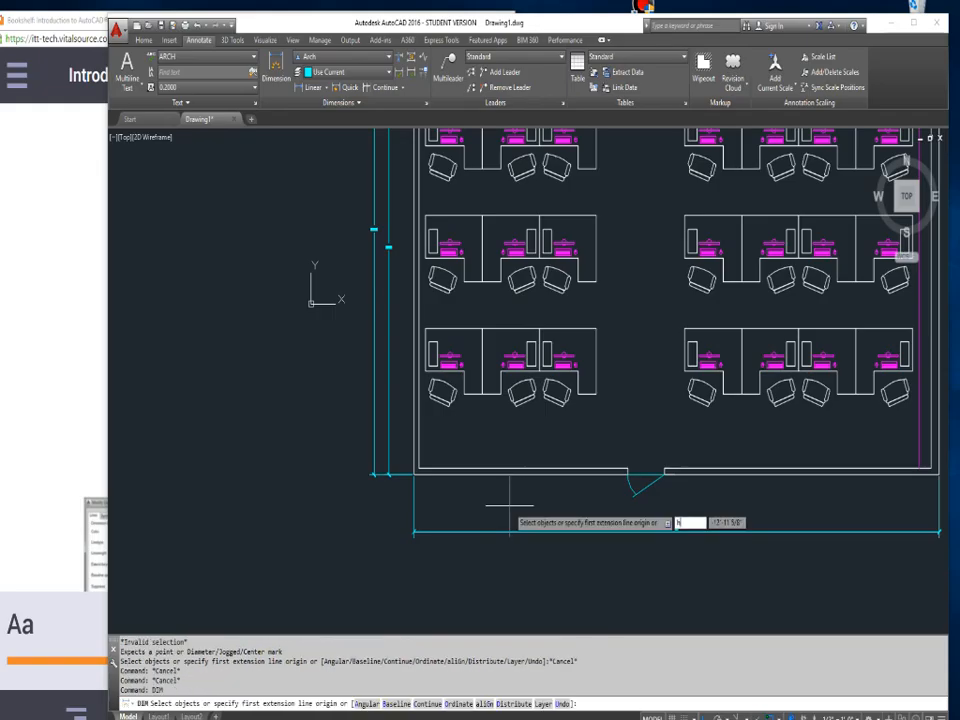
pyautogui.write('or')
pyautogui.press('Return')
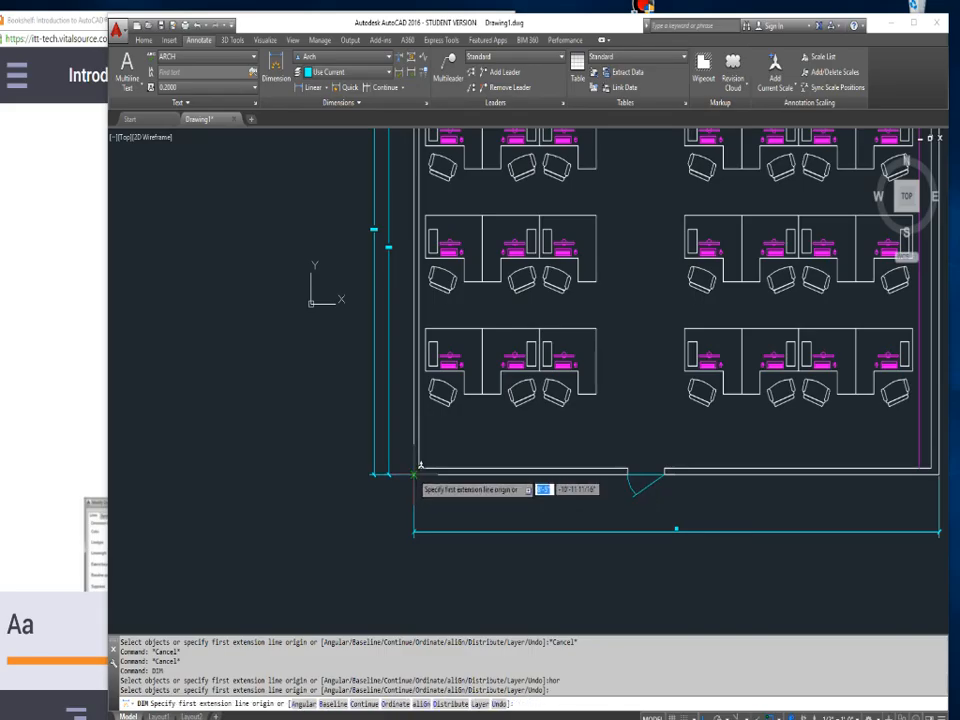
pyautogui.click(415, 470)
pyautogui.keyDown('shift'); pyautogui.rightClick(608, 470); pyautogui.keyUp('shift')
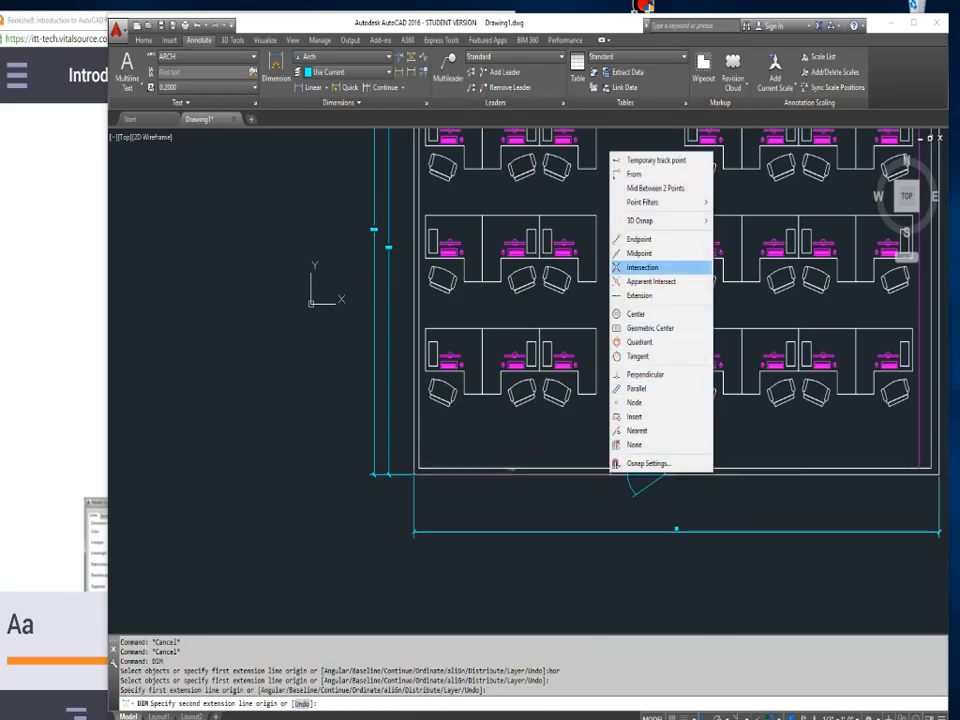
pyautogui.click(639, 253)
pyautogui.click(640, 472)
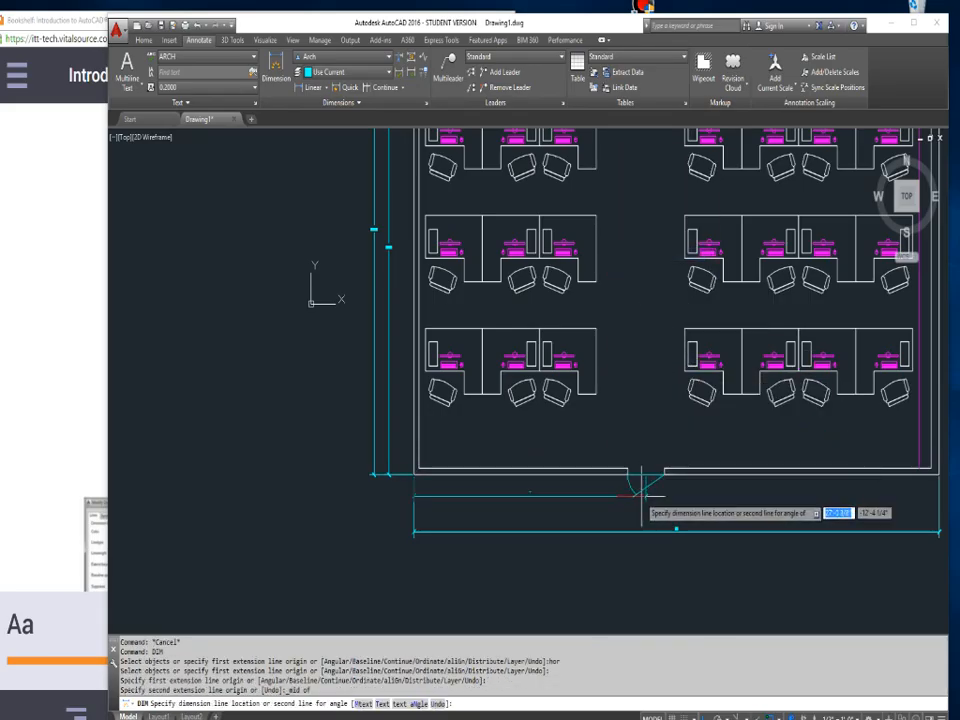
pyautogui.click(638, 503)
pyautogui.press('Escape')
# Check the legibility of the dimension text up close and with the whole classroom plan in view
pyautogui.scroll(4, 541, 516)
pyautogui.scroll(2, 541, 516)
pyautogui.scroll(-4, 499, 440)
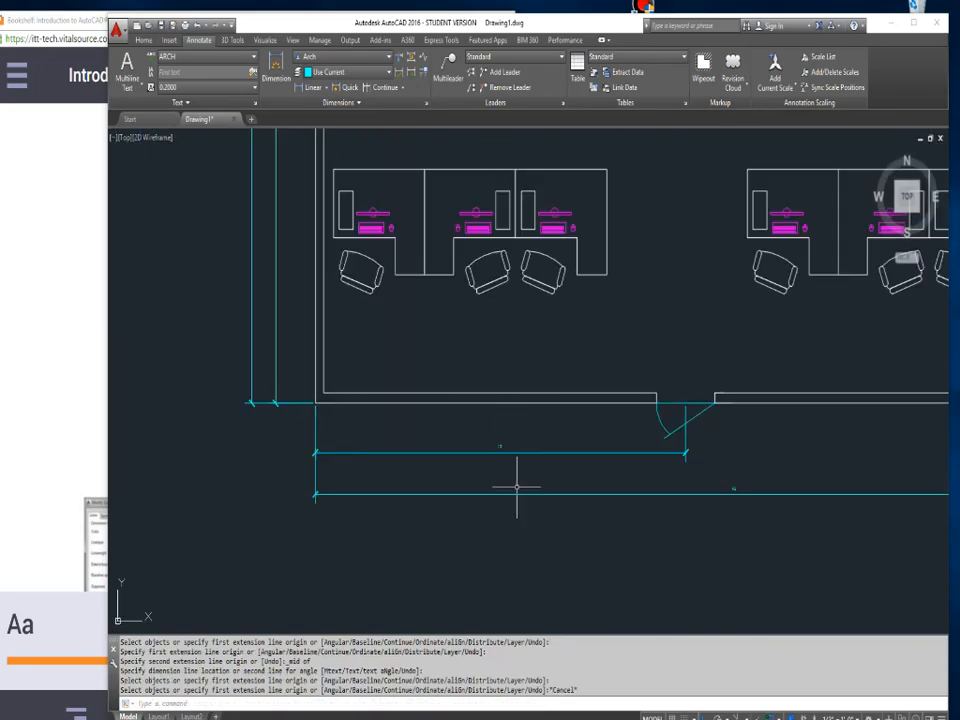
pyautogui.moveTo(523, 321); pyautogui.dragTo(508, 464, button='middle')
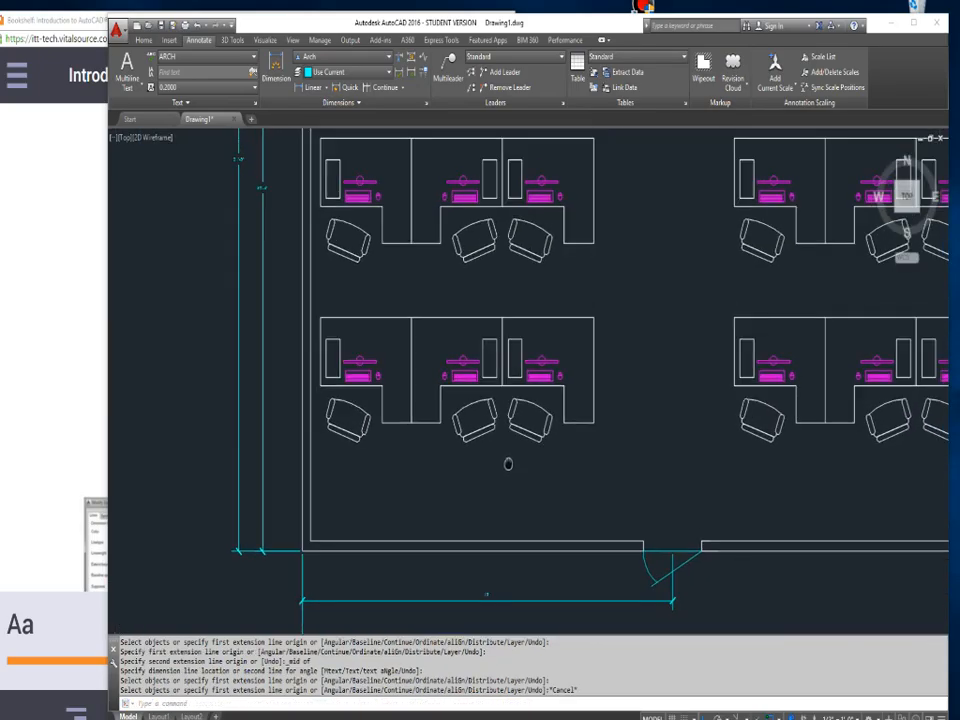
pyautogui.scroll(-2, 514, 362)
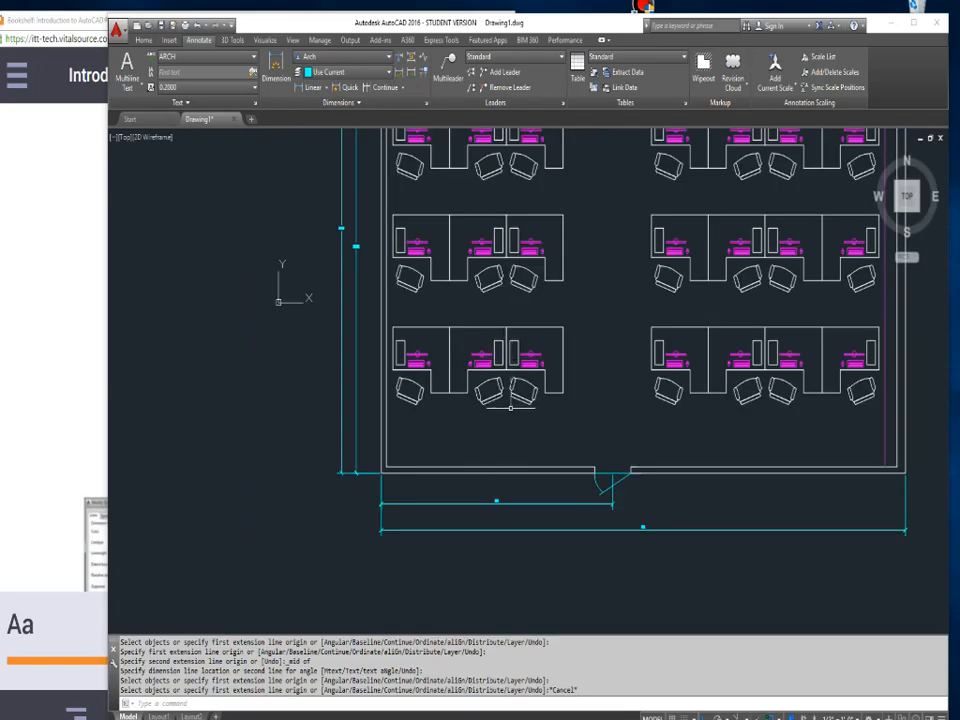
pyautogui.write('z')
pyautogui.press('Return')
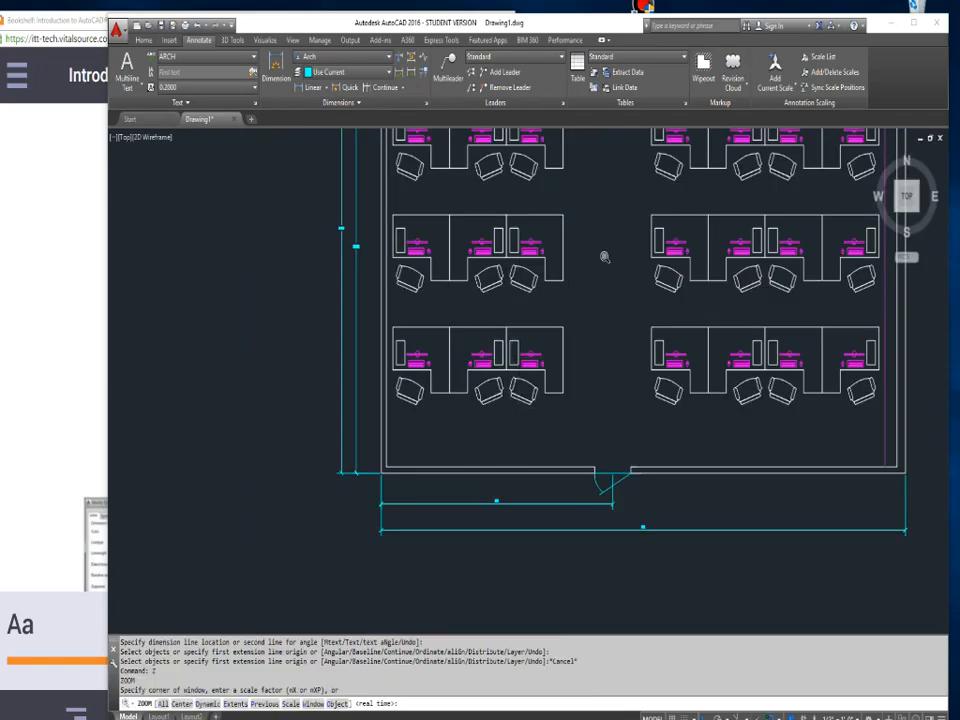
pyautogui.write('e')
pyautogui.press('Return')
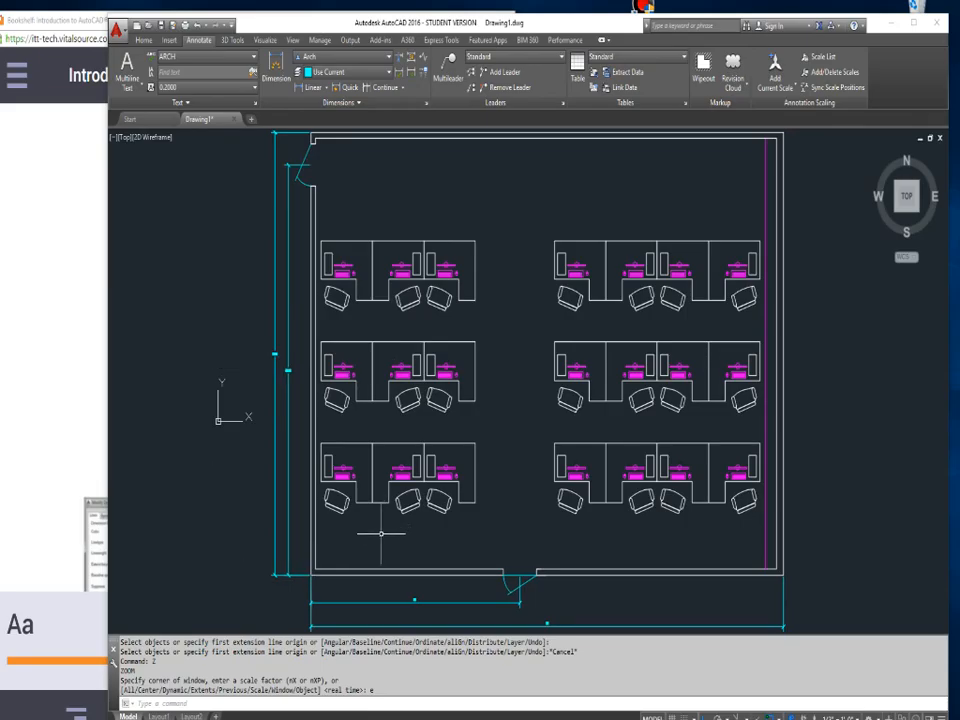
# Modify the Arch dimension style to use a text height of 1/8"
pyautogui.write('ddim')
pyautogui.press('Return')
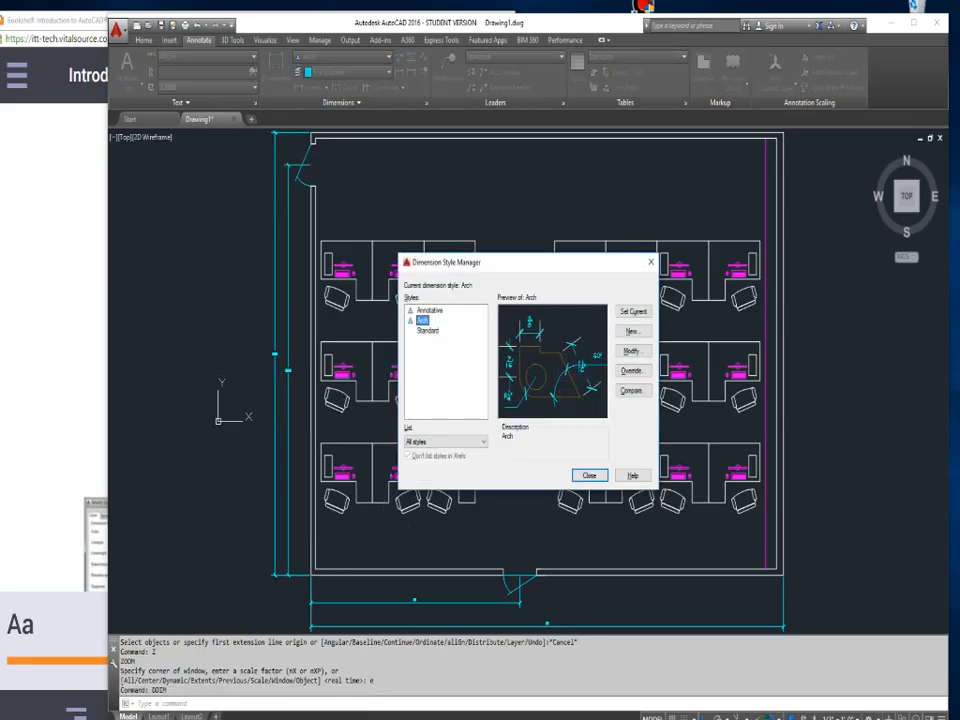
pyautogui.click(632, 351)
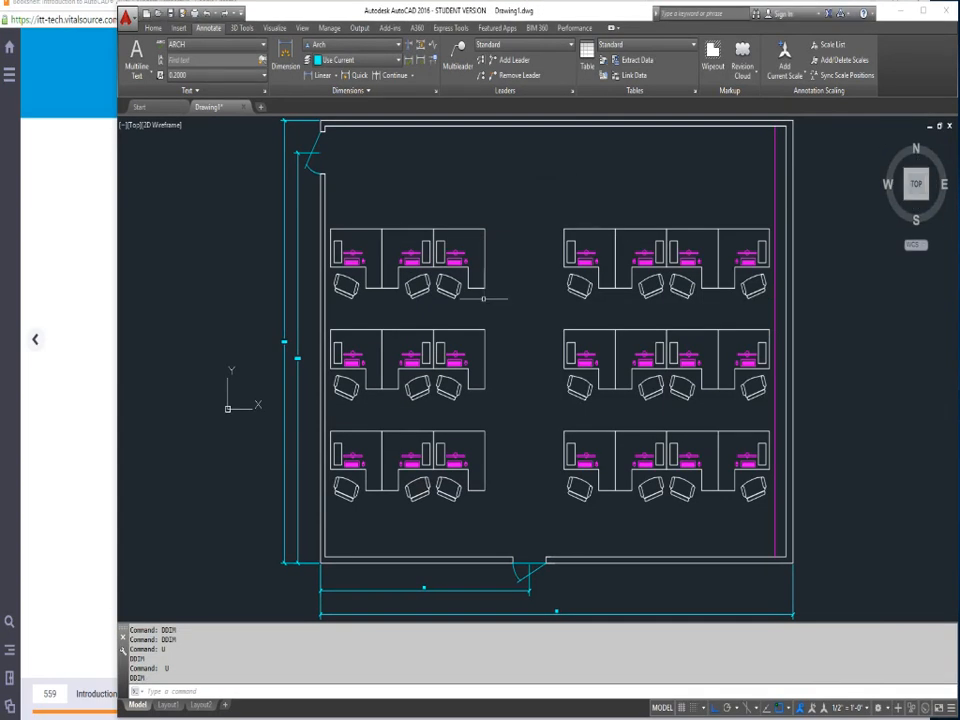
pyautogui.write('ddim')
pyautogui.press('Return')
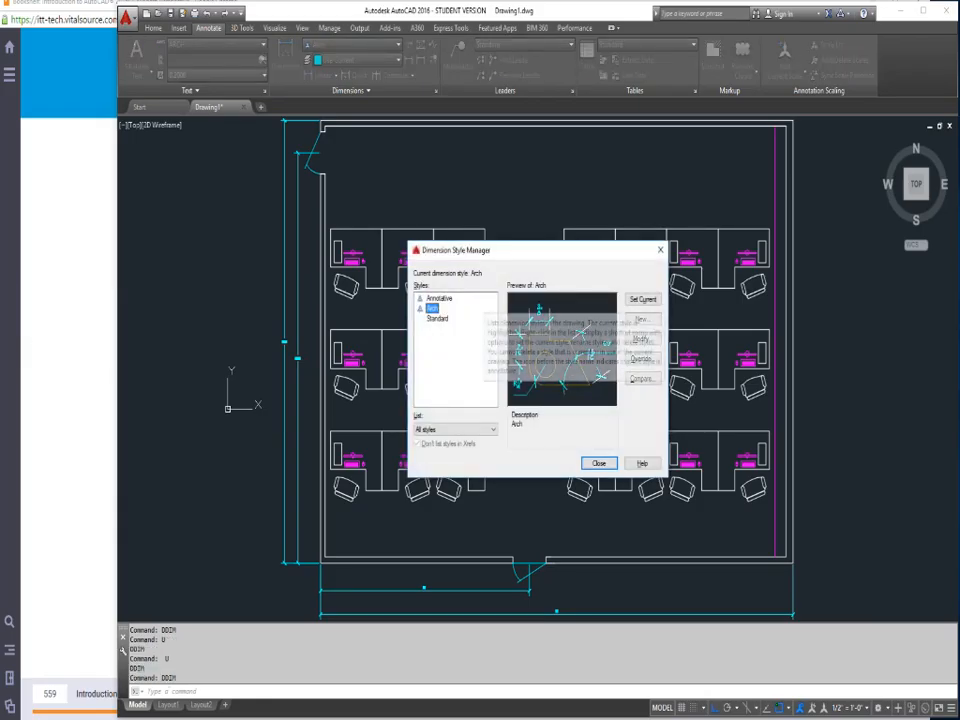
pyautogui.click(643, 339)
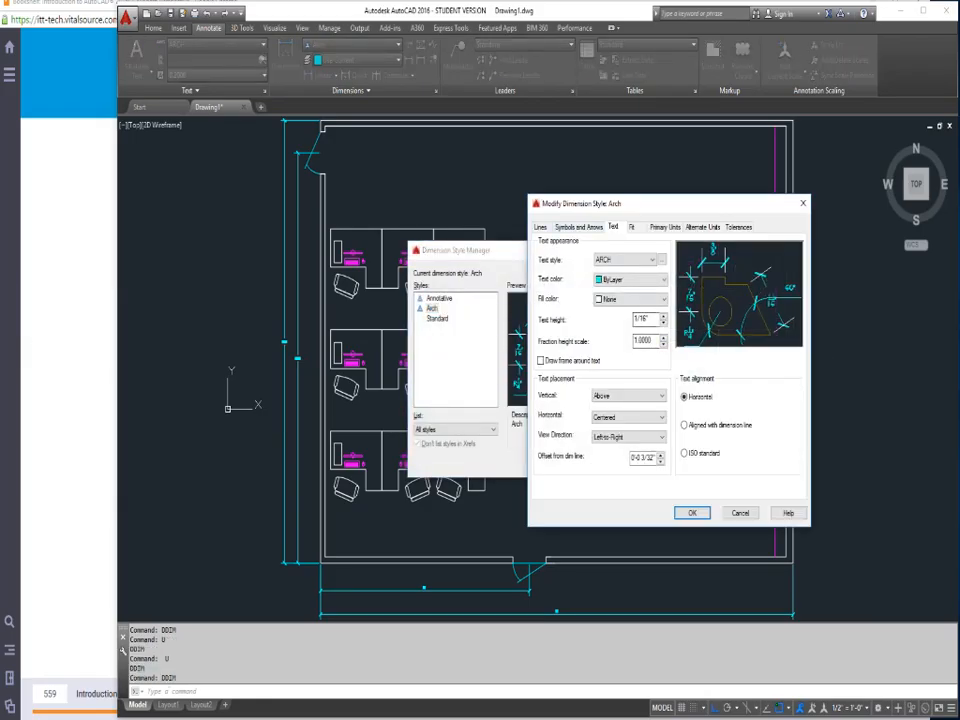
pyautogui.click(663, 316)
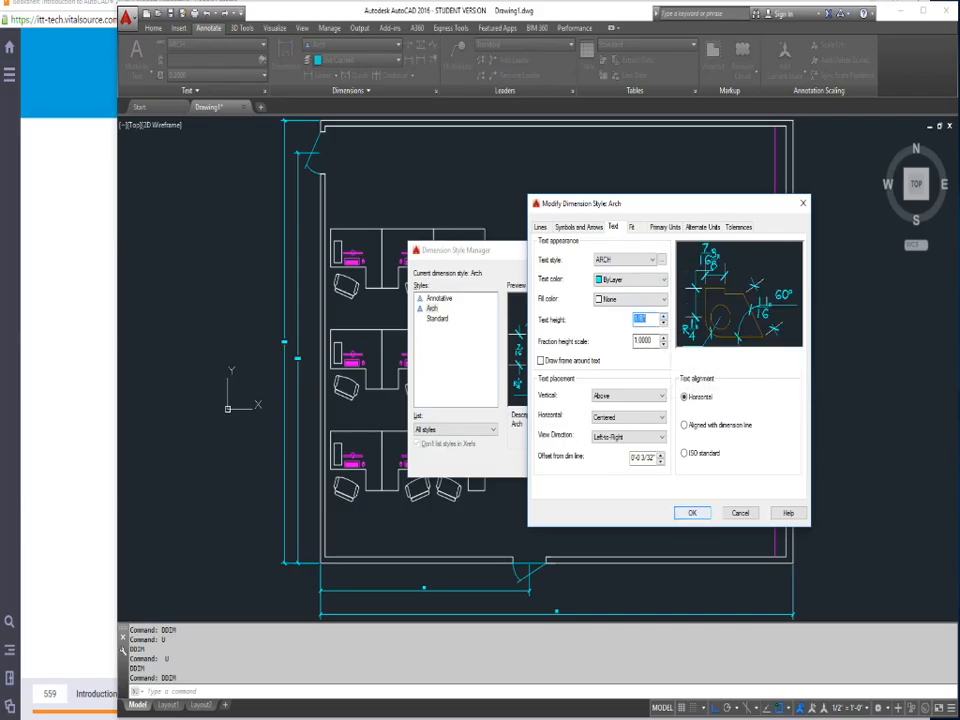
pyautogui.click(692, 513)
pyautogui.click(599, 463)
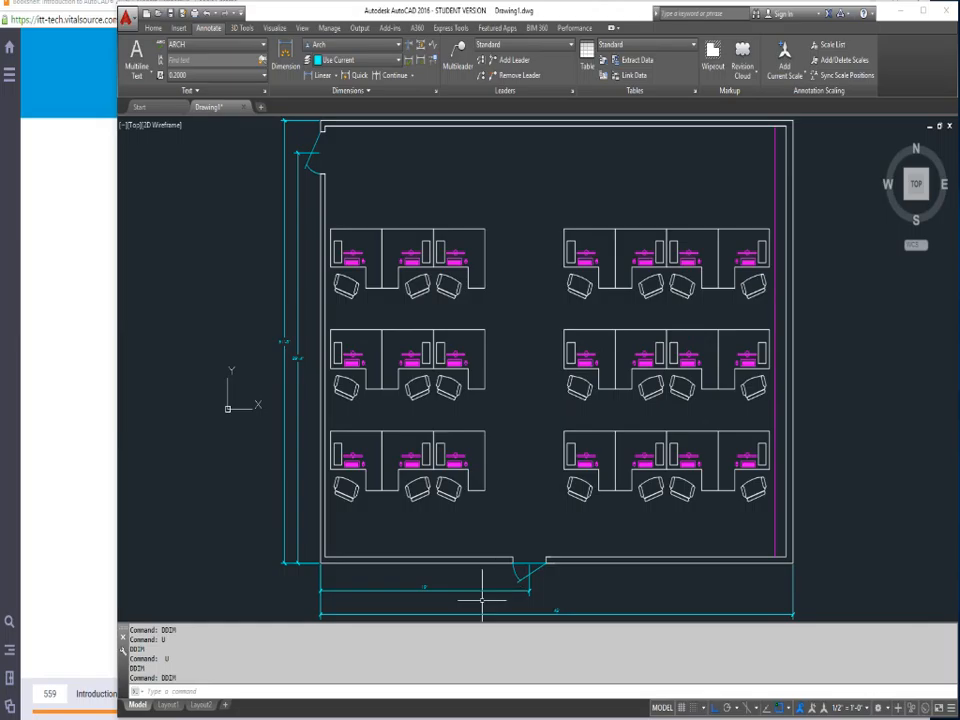
# Increase the Arch dimension style's text height to 1/4"
pyautogui.press('Return')
pyautogui.click(641, 338)
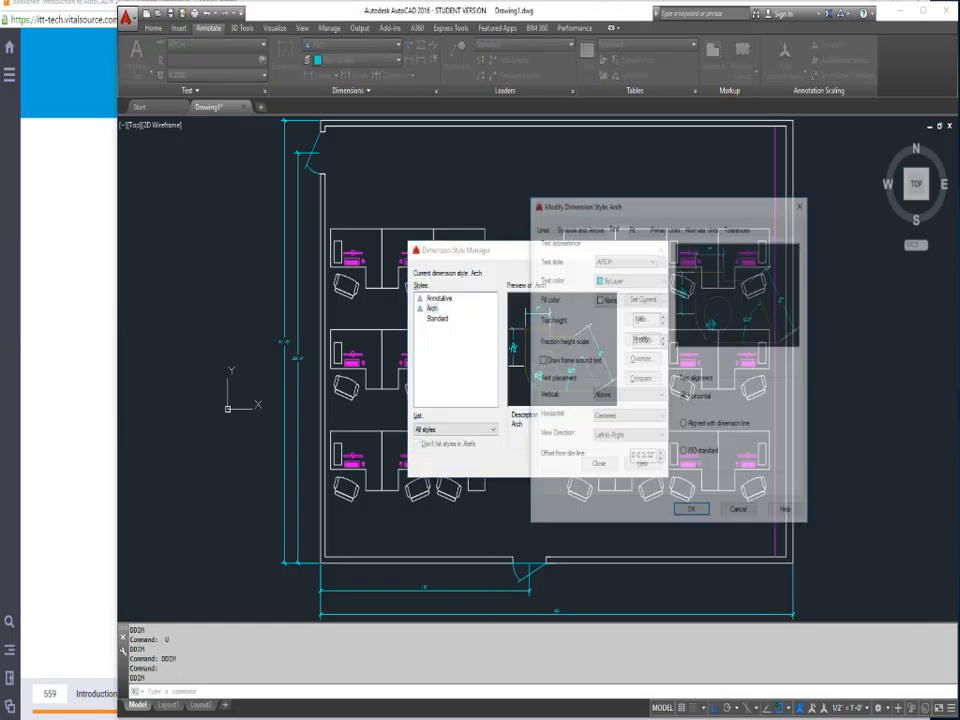
pyautogui.click(663, 317)
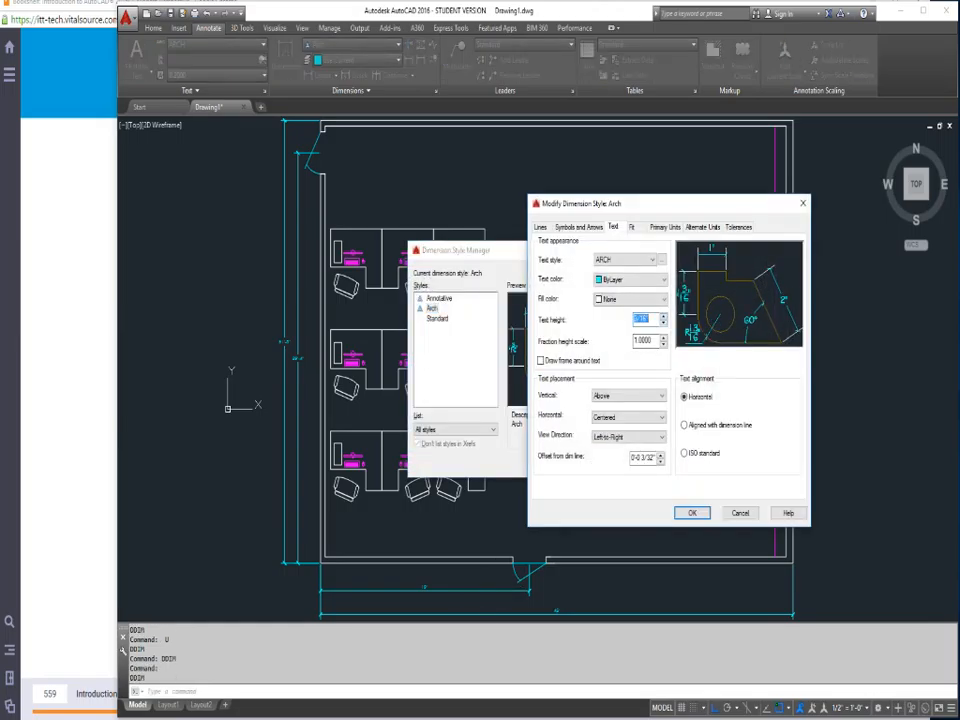
pyautogui.click(663, 317)
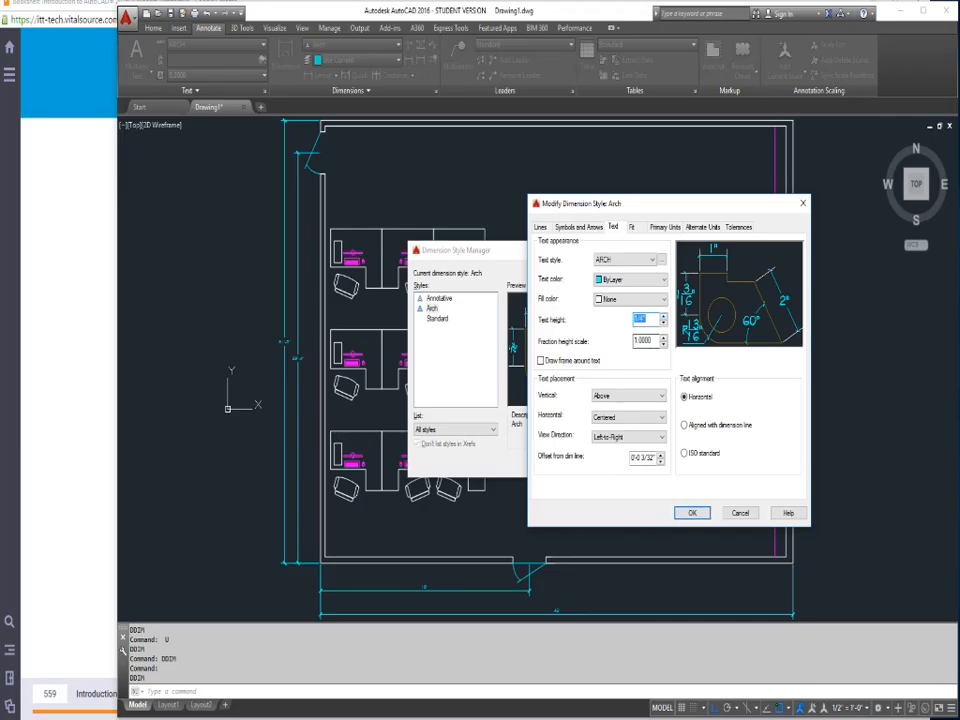
pyautogui.press('Return')
pyautogui.click(599, 463)
# Set the Arch dimension style's text alignment to Aligned with dimension line
pyautogui.write('DDIM')
pyautogui.press('Return')
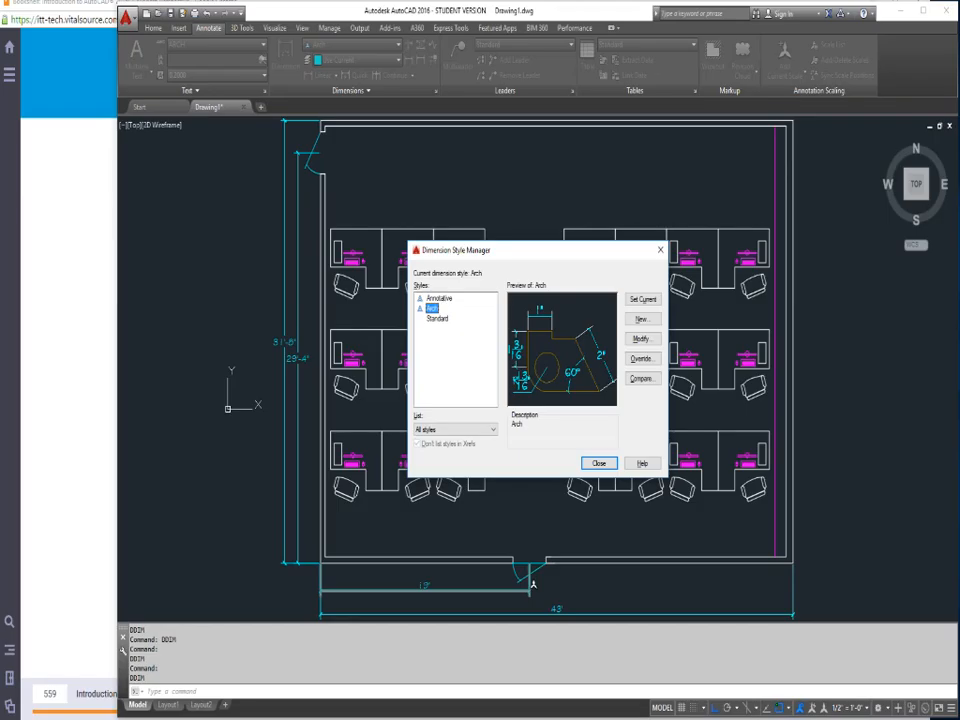
pyautogui.click(642, 339)
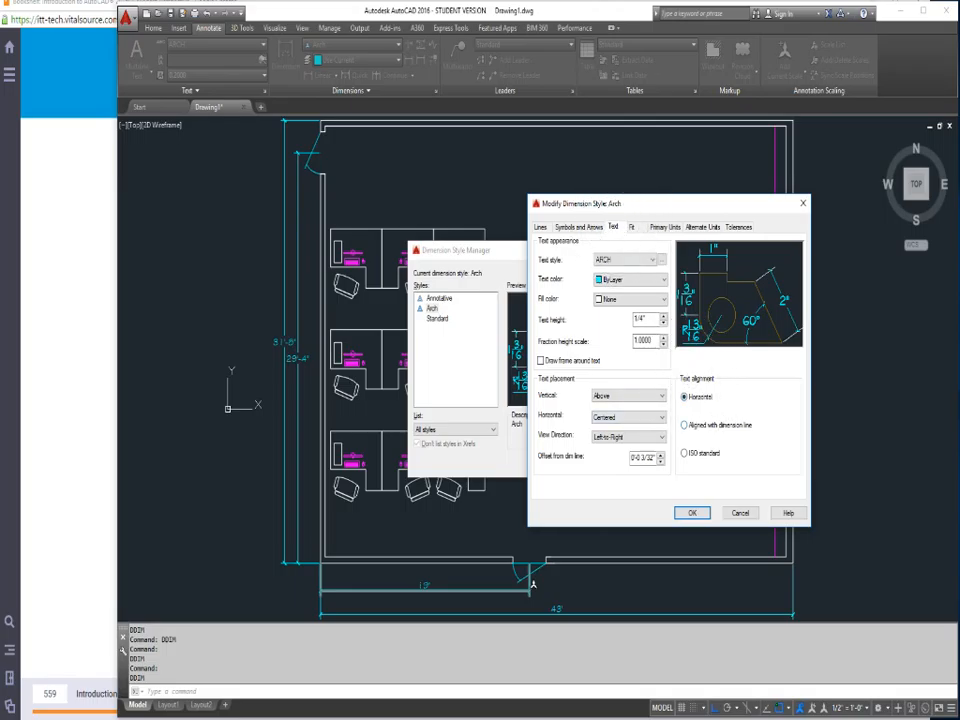
pyautogui.click(684, 425)
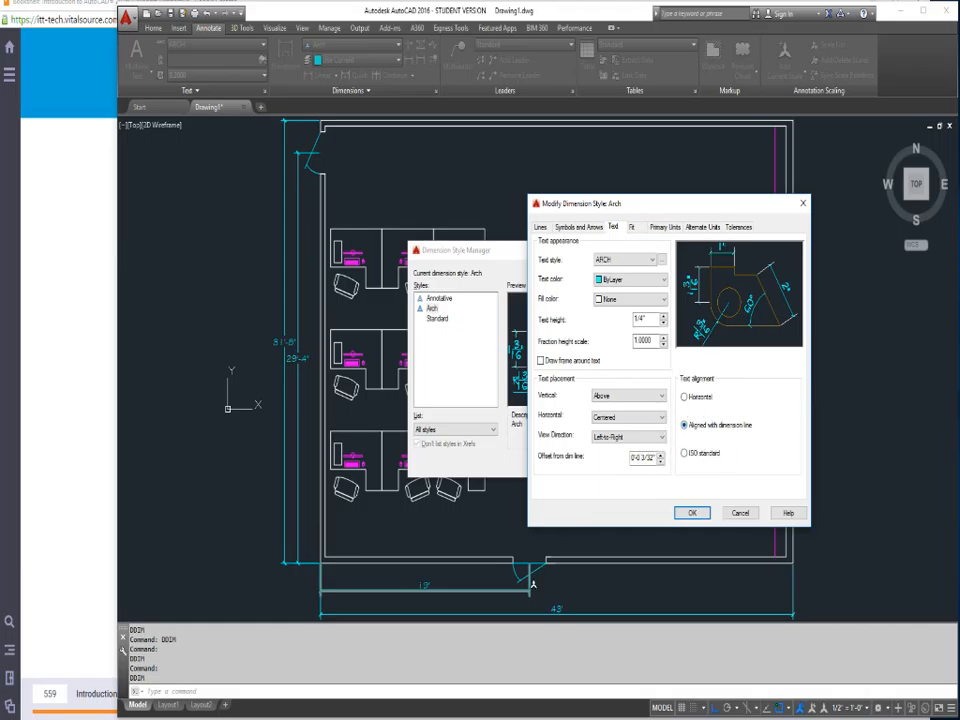
pyautogui.click(691, 512)
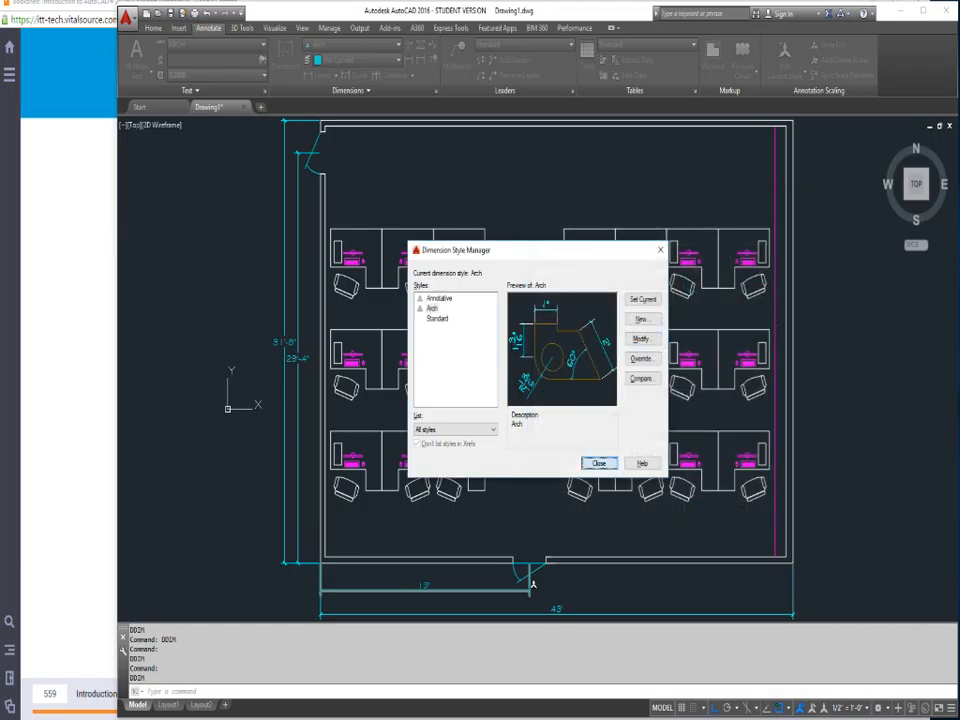
pyautogui.press('Return')
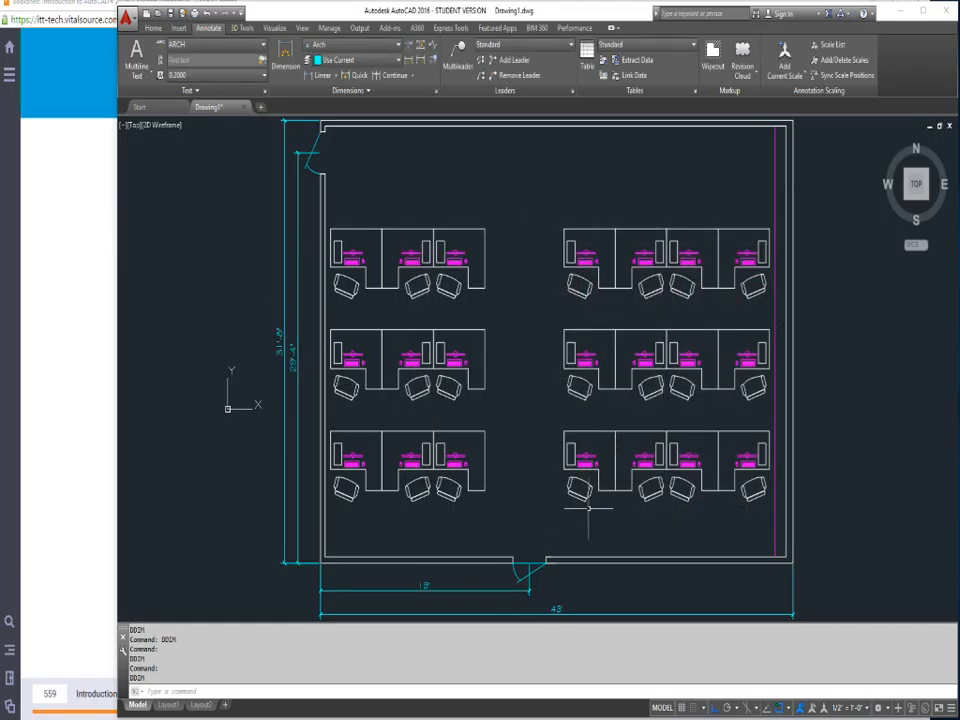
# Delete the helper line across the bottom wall's door opening
pyautogui.click(535, 563)
pyautogui.press('Delete')
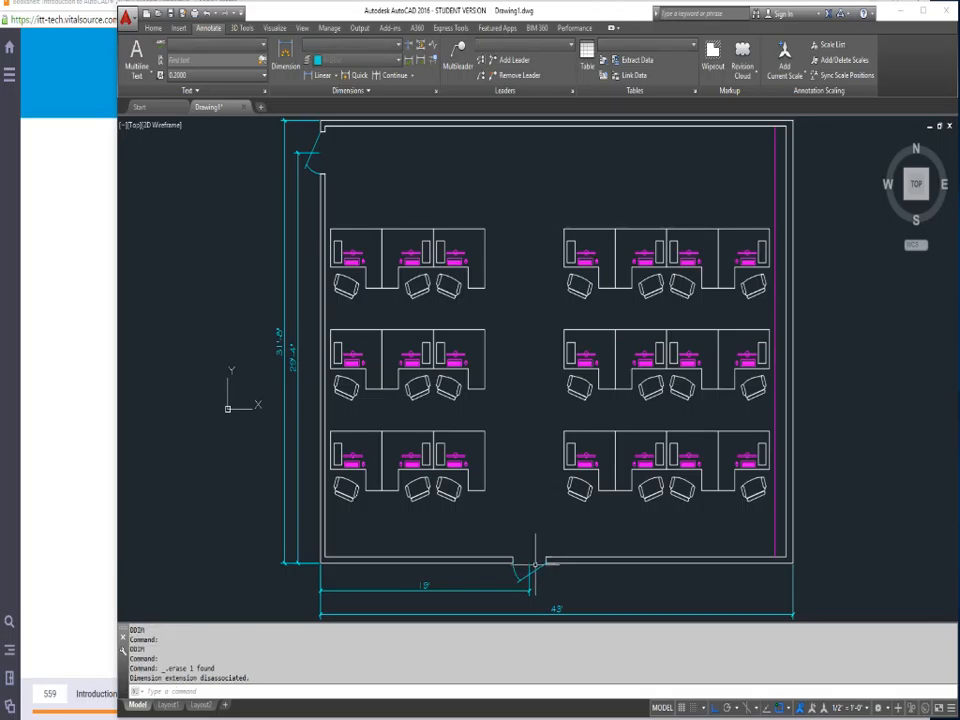